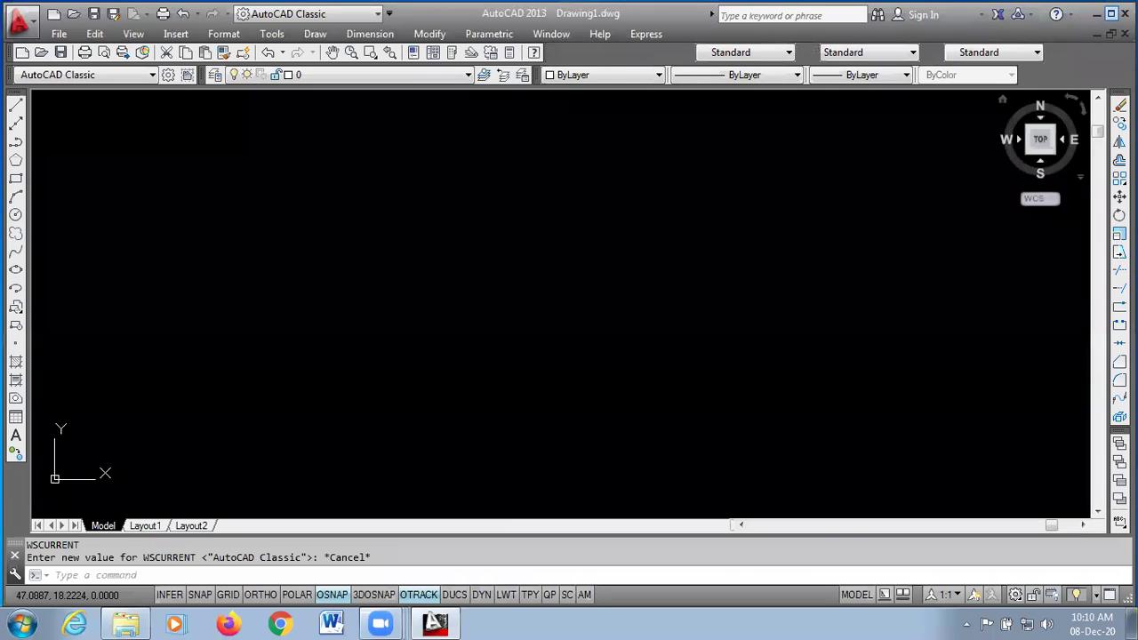
Maximize the program window and look over the available file and editing commands
{"action": "left_click", "coordinate": [1110, 14]}
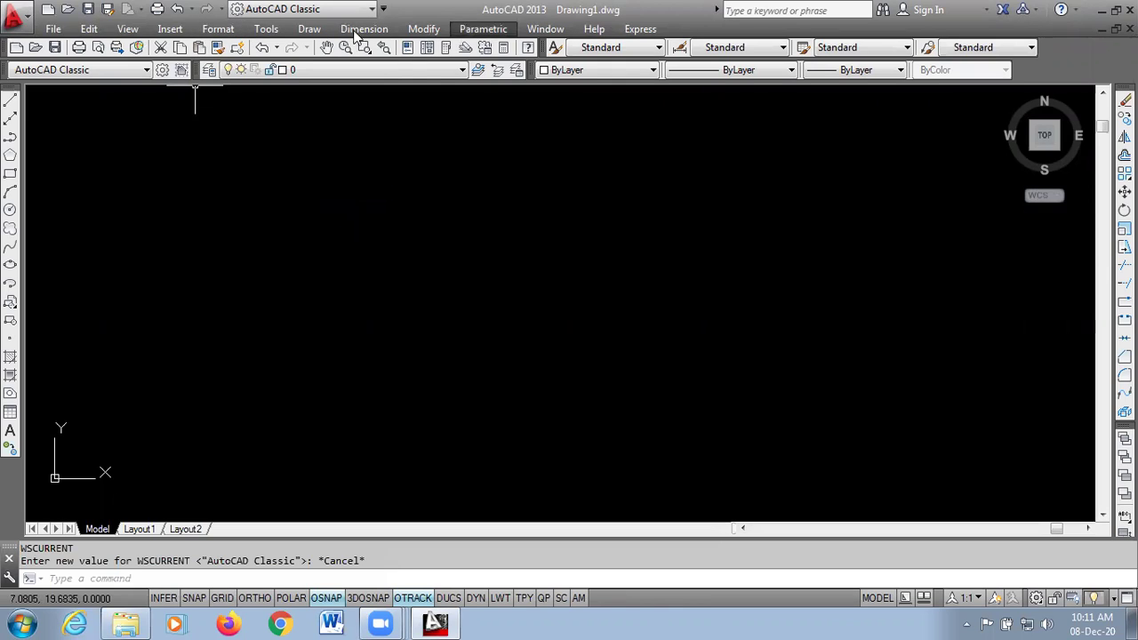
{"action": "left_click", "coordinate": [53, 31]}
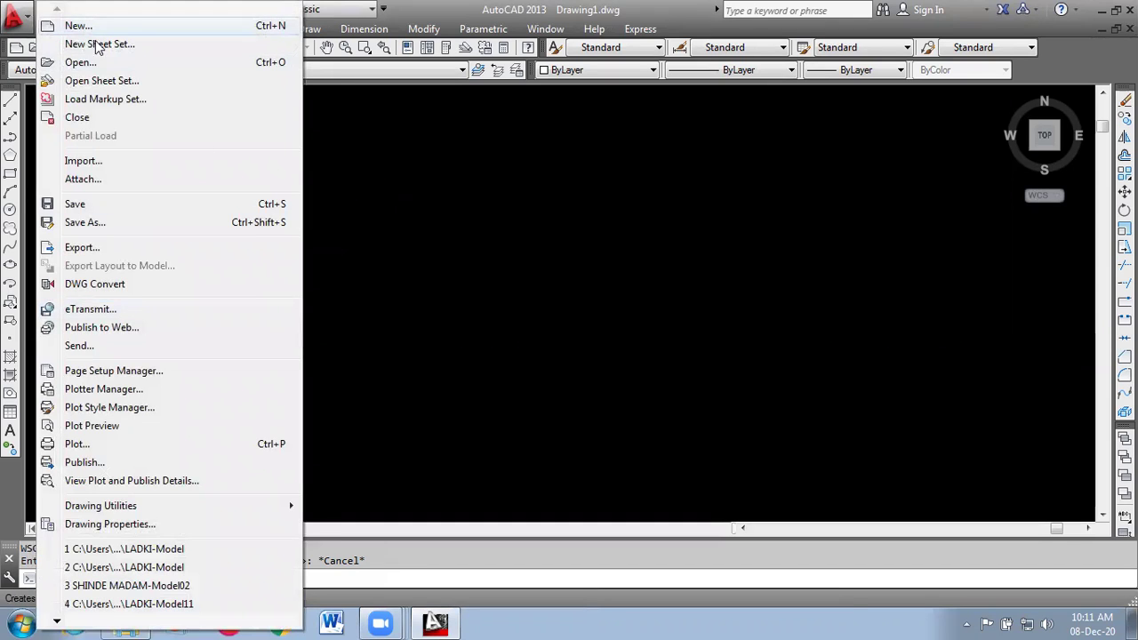
{"action": "left_click", "coordinate": [391, 169]}
{"action": "left_click", "coordinate": [363, 228]}
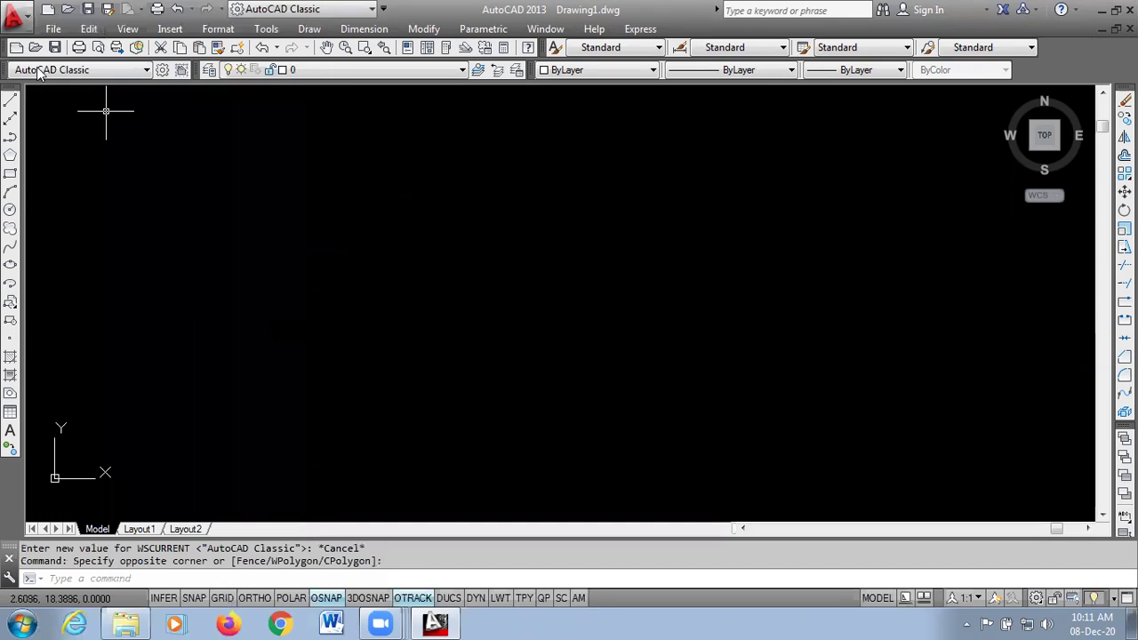
{"action": "left_click", "coordinate": [90, 29]}
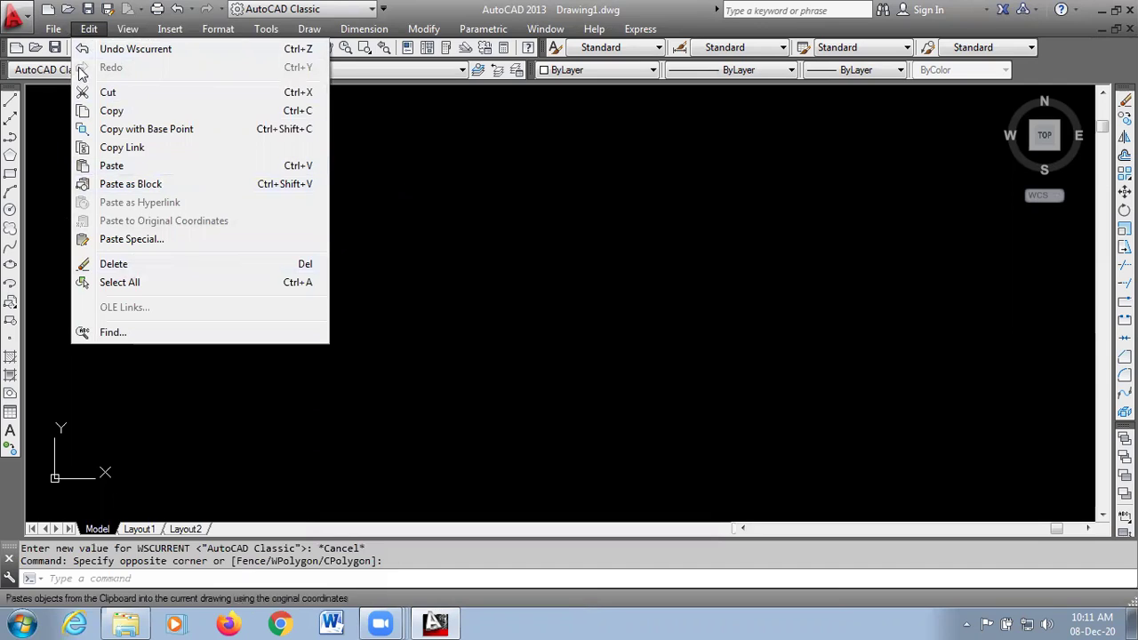
Examine the viewing commands for zoom, pan, orbit, walk and fly, viewports, 3D views, visual styles and display options
{"action": "left_click", "coordinate": [125, 30]}
{"action": "left_click", "coordinate": [125, 30]}
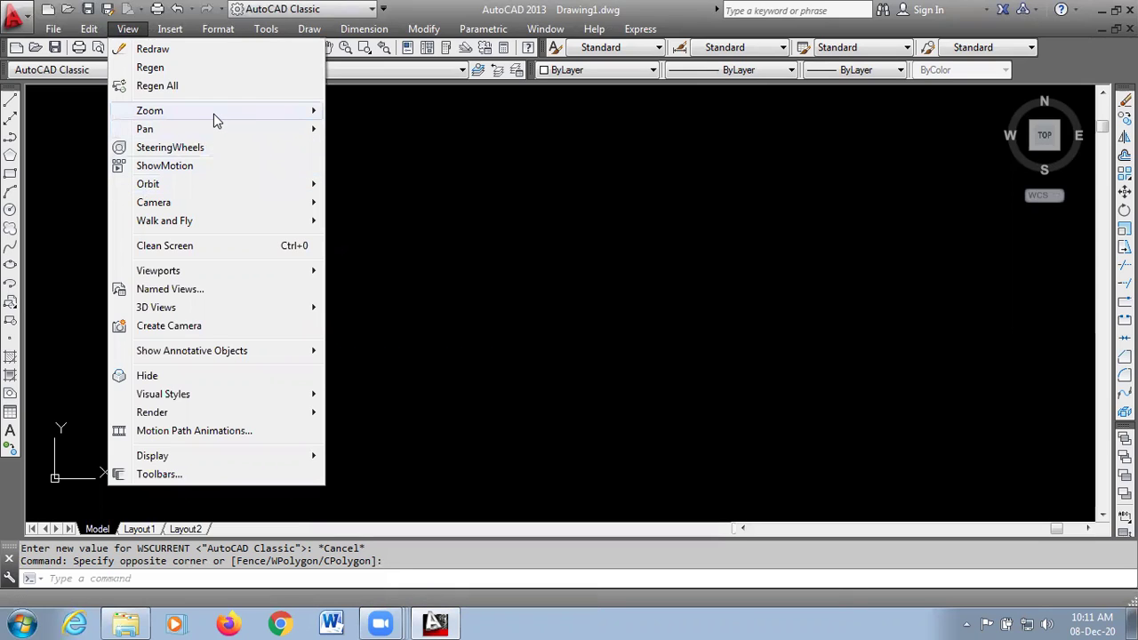
{"action": "mouse_move", "coordinate": [213, 115]}
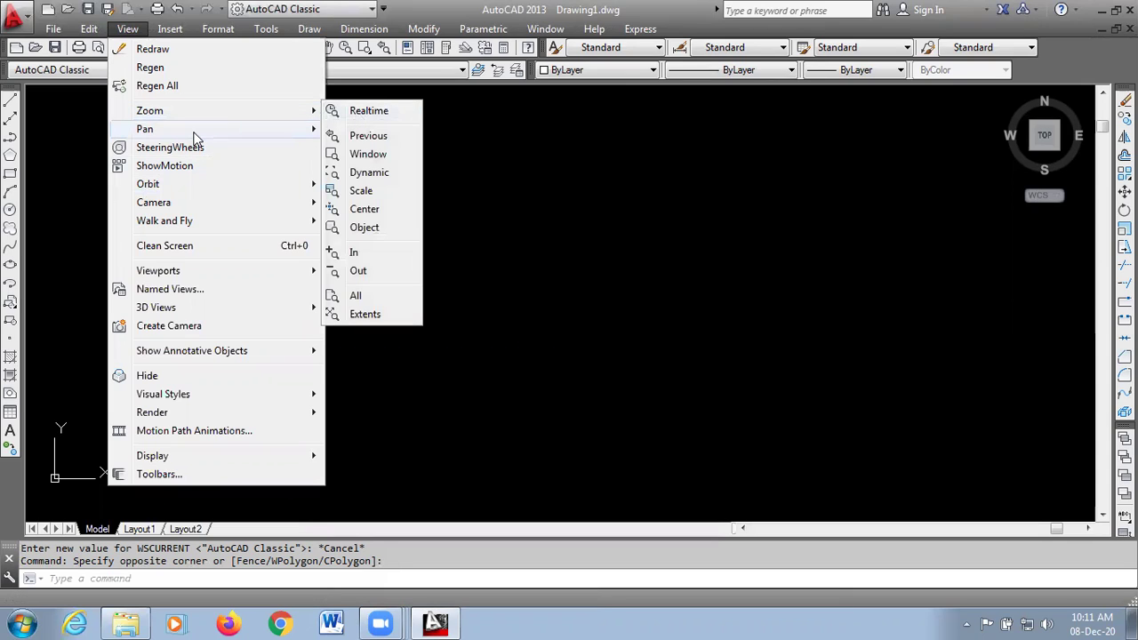
{"action": "mouse_move", "coordinate": [241, 131]}
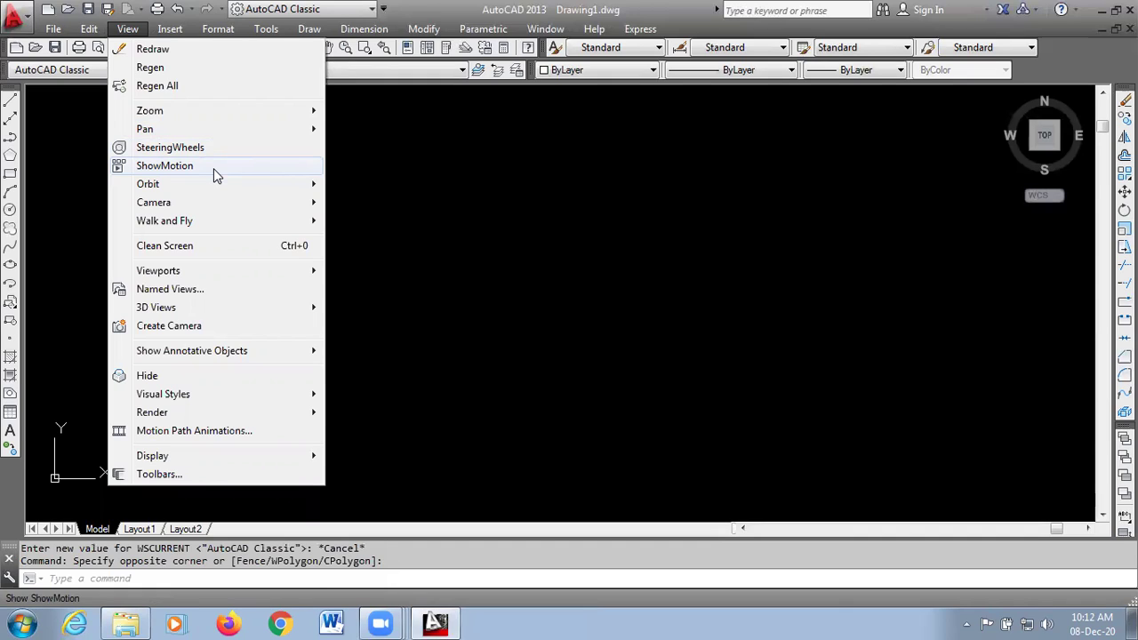
{"action": "mouse_move", "coordinate": [216, 187]}
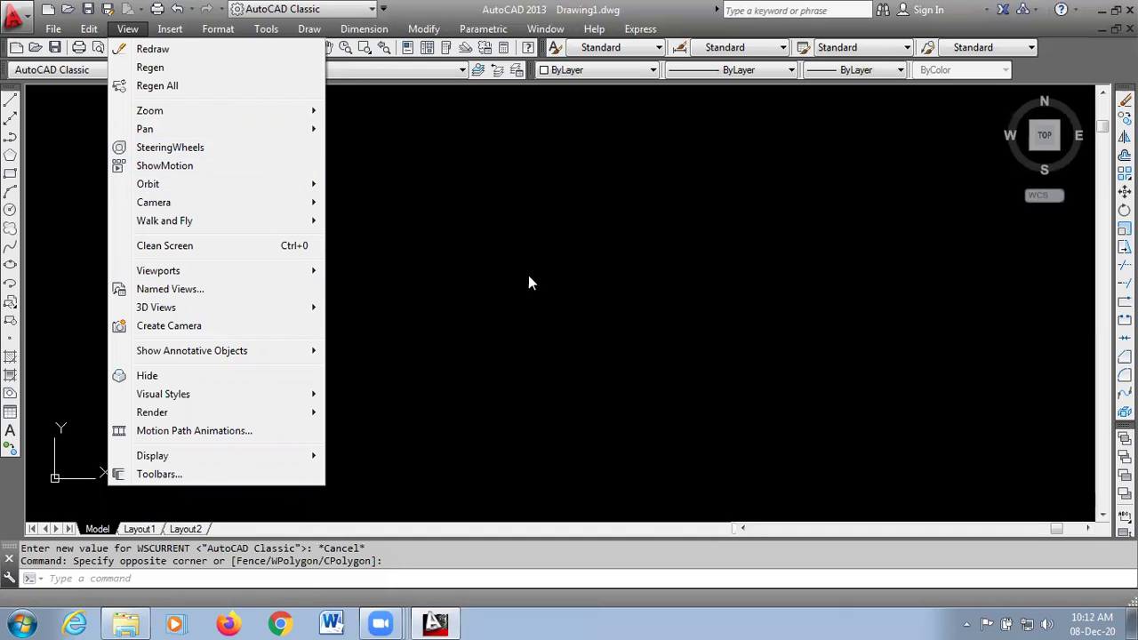
{"action": "mouse_move", "coordinate": [276, 187]}
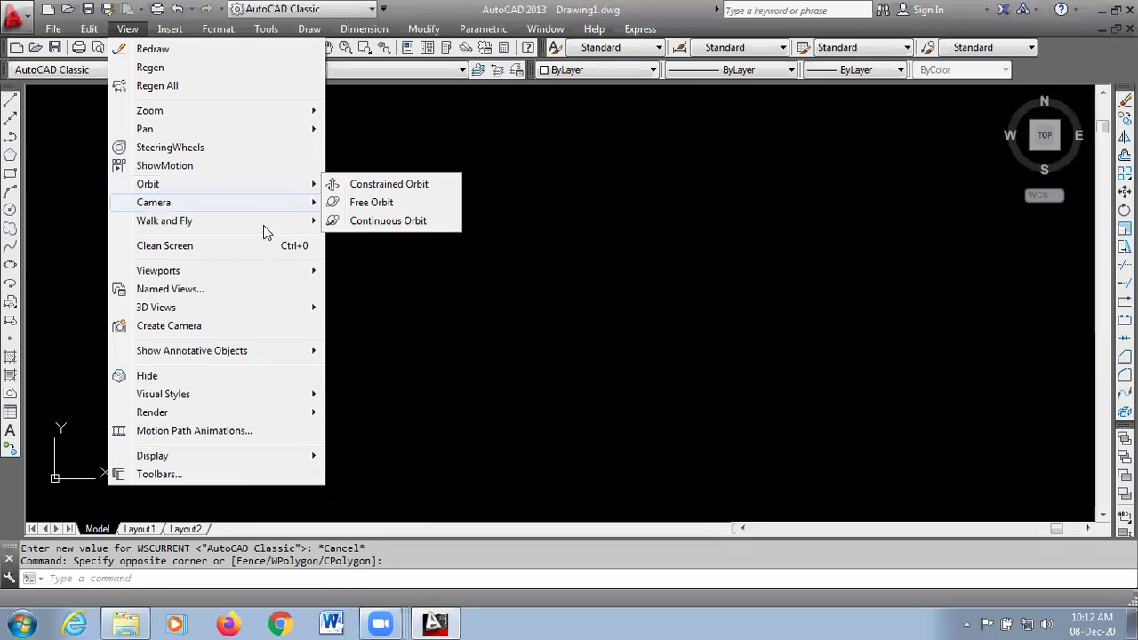
{"action": "mouse_move", "coordinate": [264, 229]}
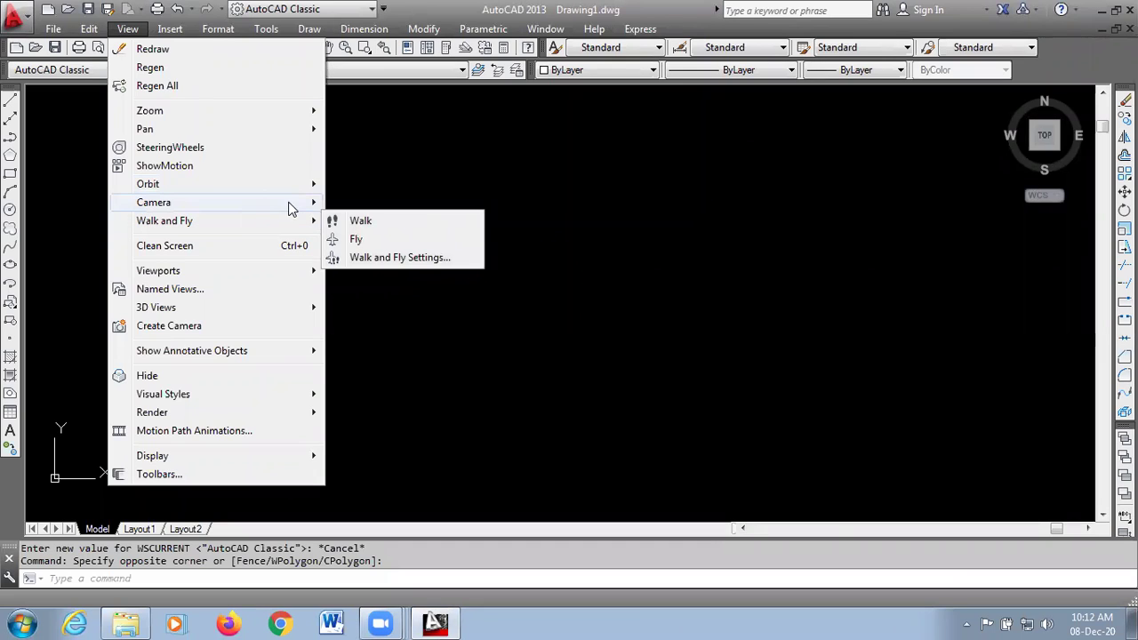
{"action": "mouse_move", "coordinate": [297, 203]}
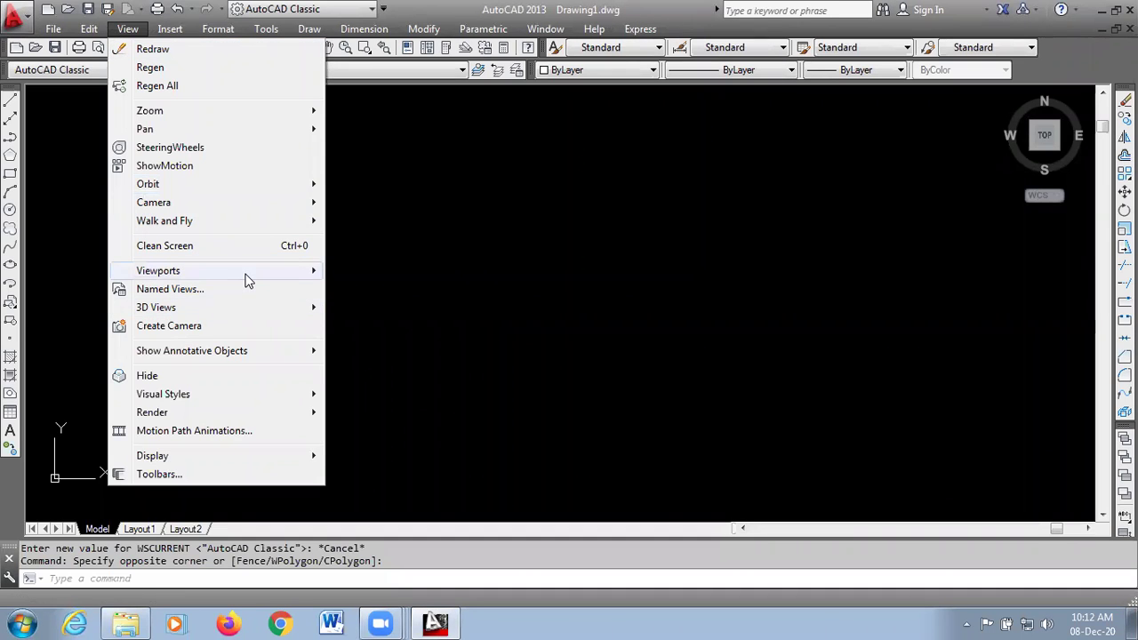
{"action": "mouse_move", "coordinate": [246, 274]}
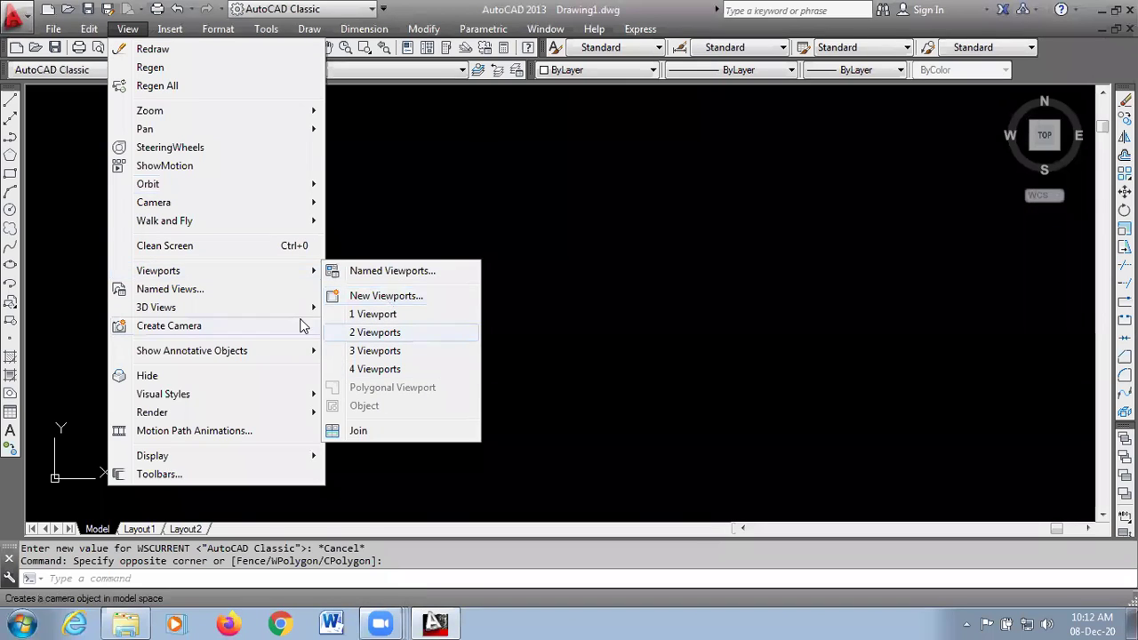
{"action": "mouse_move", "coordinate": [303, 311]}
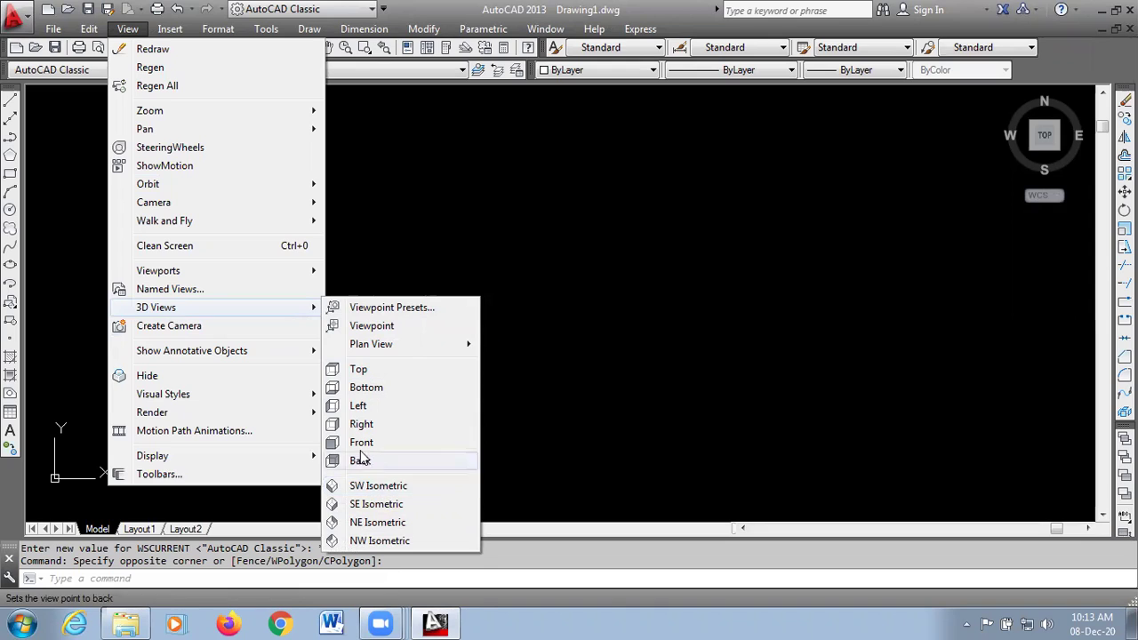
{"action": "mouse_move", "coordinate": [270, 397]}
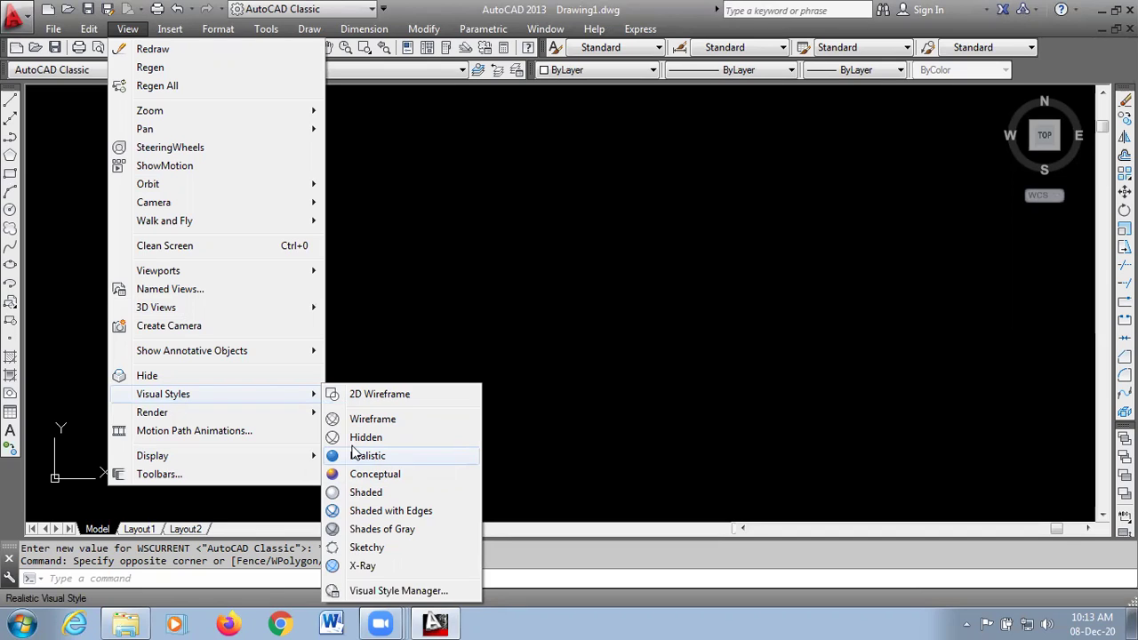
{"action": "mouse_move", "coordinate": [238, 469]}
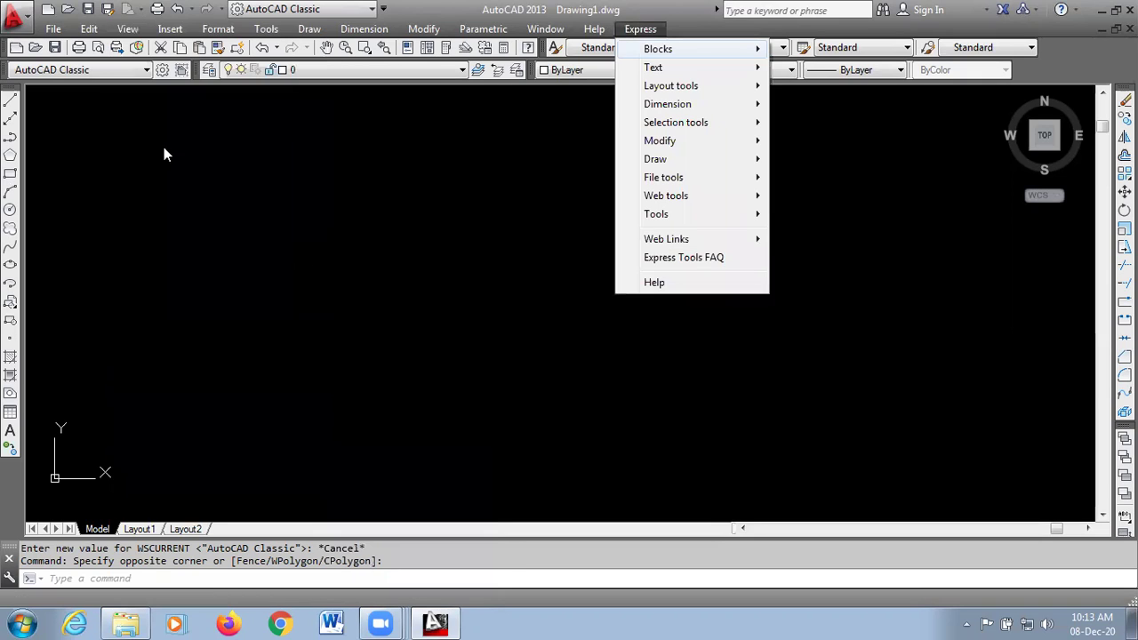
{"action": "mouse_move", "coordinate": [131, 30]}
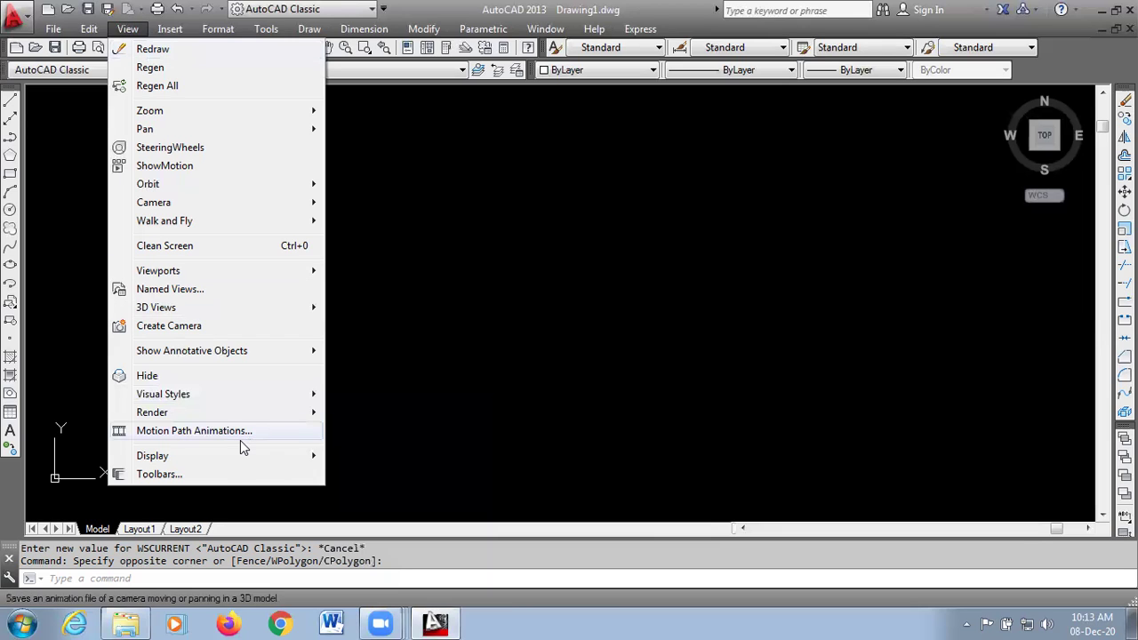
{"action": "mouse_move", "coordinate": [222, 455]}
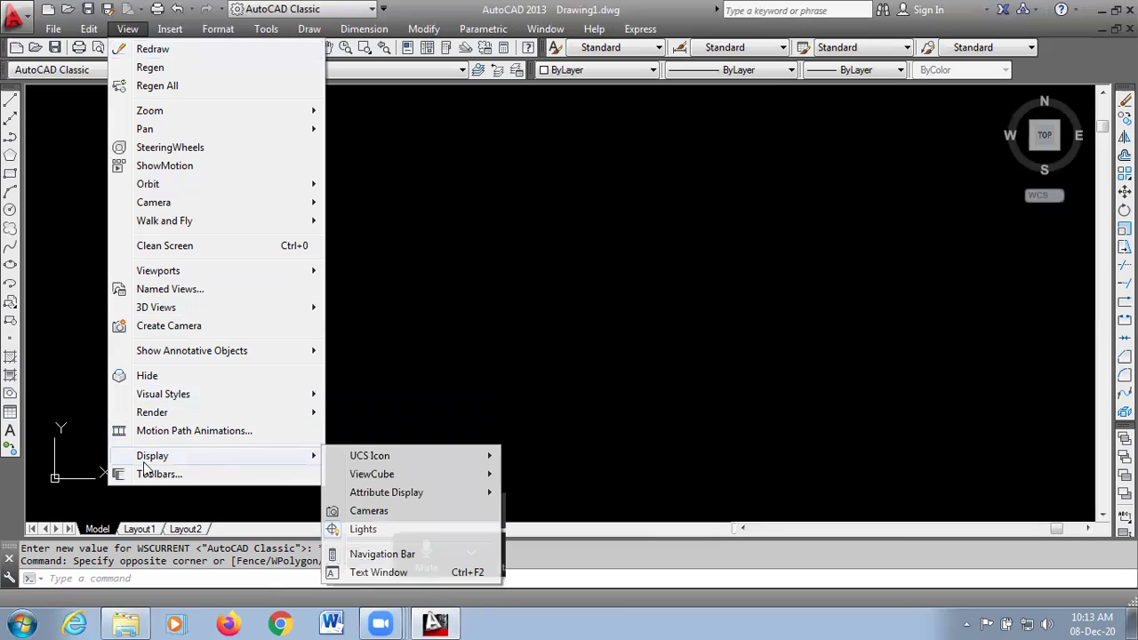
{"action": "left_click", "coordinate": [752, 122]}
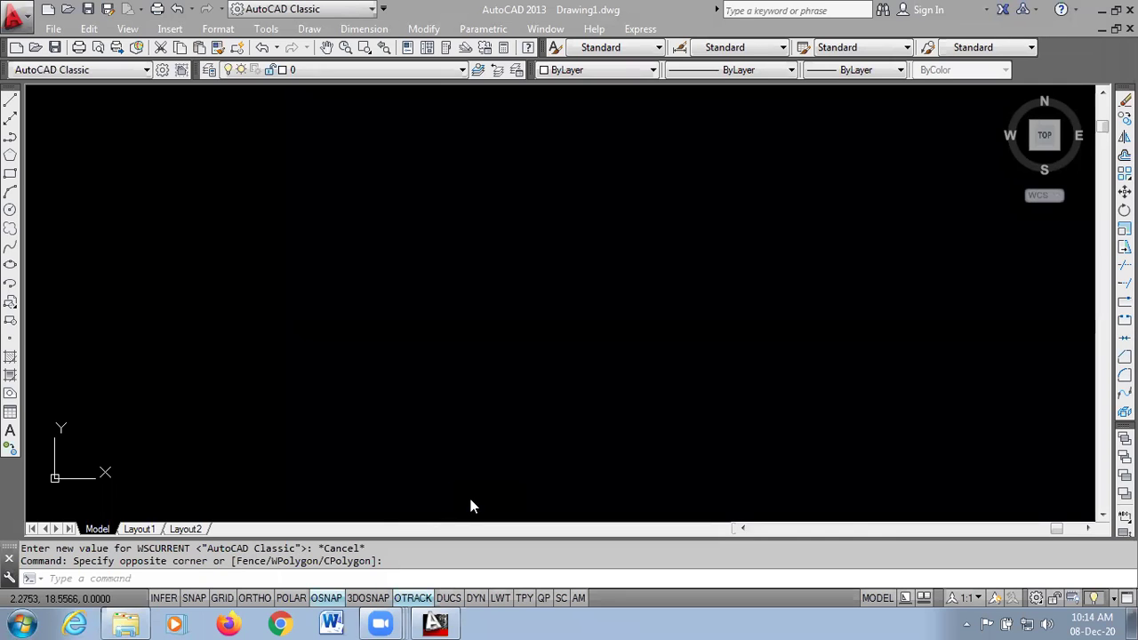
{"action": "mouse_move", "coordinate": [103, 384]}
{"action": "left_mouse_down"}
{"action": "mouse_move", "coordinate": [34, 438]}
{"action": "mouse_move", "coordinate": [126, 485]}
{"action": "mouse_move", "coordinate": [108, 382]}
{"action": "left_mouse_up"}
{"action": "mouse_move", "coordinate": [1007, 90]}
{"action": "left_mouse_down"}
{"action": "mouse_move", "coordinate": [982, 186]}
{"action": "mouse_move", "coordinate": [1101, 158]}
{"action": "mouse_move", "coordinate": [1068, 95]}
{"action": "mouse_move", "coordinate": [1018, 82]}
{"action": "left_mouse_up"}
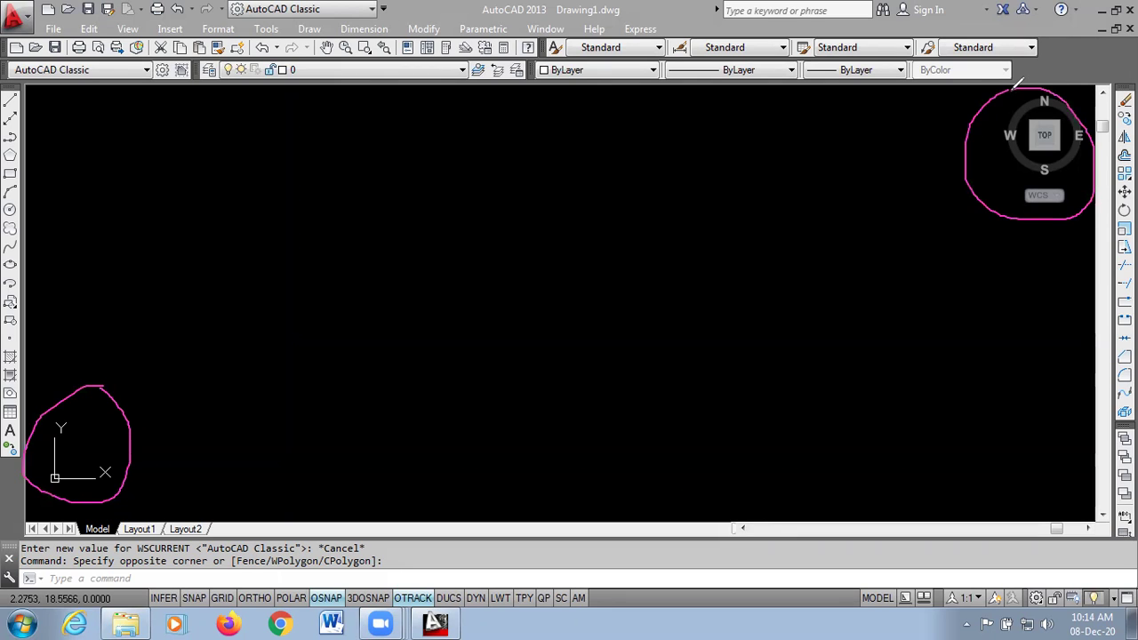
{"action": "left_click_drag", "start_coordinate": [92, 428], "coordinate": [169, 416]}
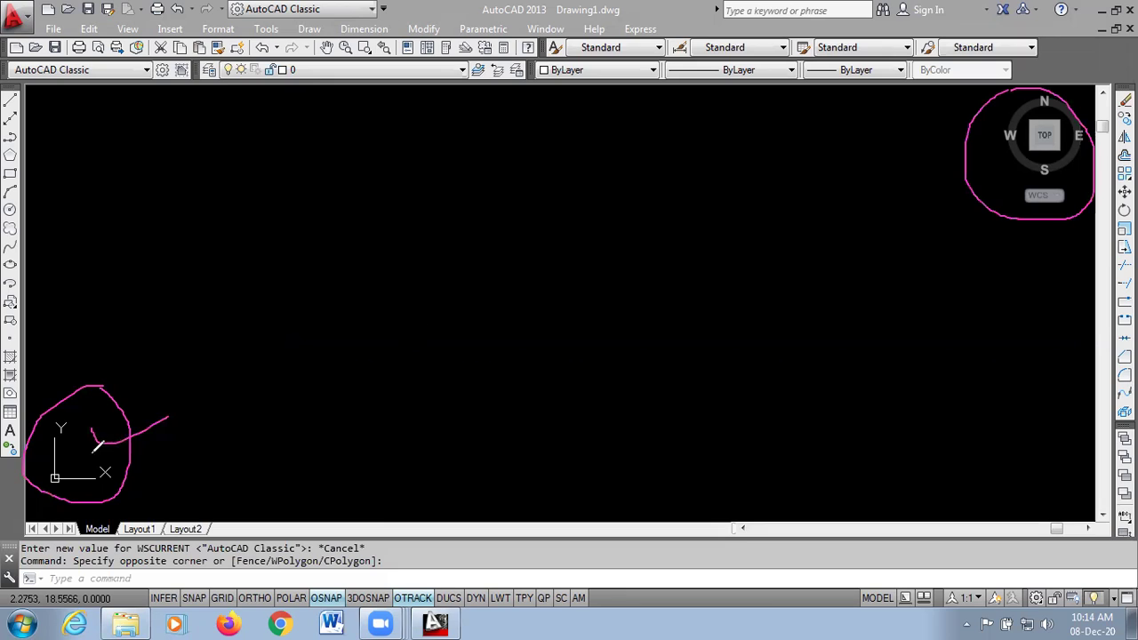
{"action": "mouse_move", "coordinate": [417, 271]}
{"action": "left_mouse_down"}
{"action": "mouse_move", "coordinate": [419, 318]}
{"action": "mouse_move", "coordinate": [541, 320]}
{"action": "mouse_move", "coordinate": [439, 269]}
{"action": "left_mouse_up"}
{"action": "mouse_move", "coordinate": [417, 219]}
{"action": "left_mouse_down"}
{"action": "mouse_move", "coordinate": [409, 352]}
{"action": "mouse_move", "coordinate": [504, 330]}
{"action": "left_mouse_up"}
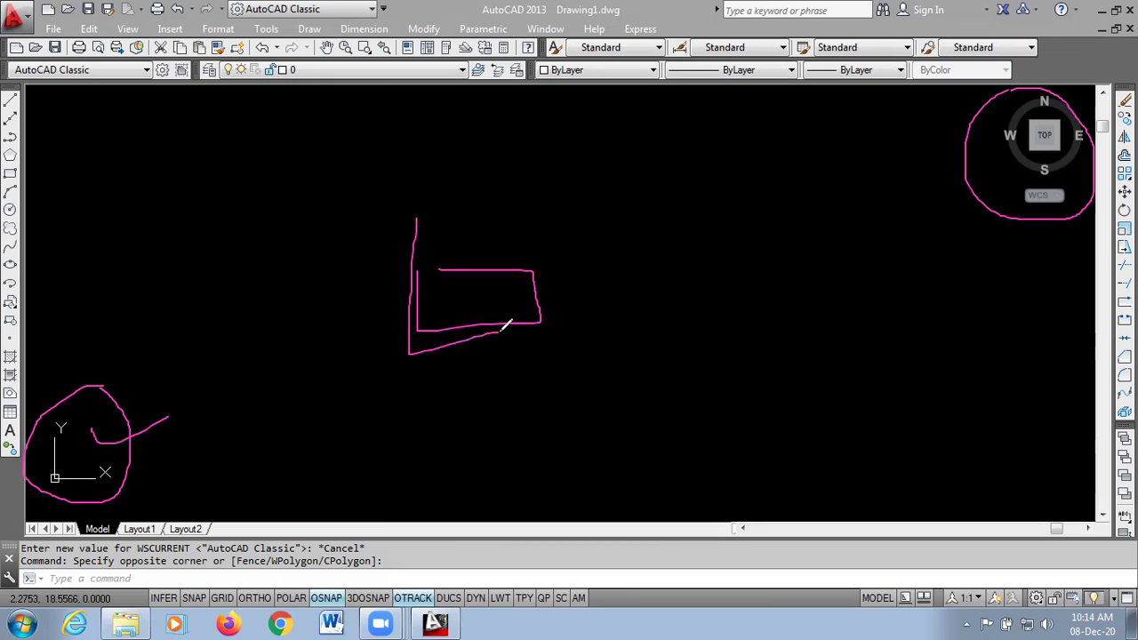
{"action": "mouse_move", "coordinate": [416, 327]}
{"action": "left_mouse_down"}
{"action": "mouse_move", "coordinate": [406, 355]}
{"action": "mouse_move", "coordinate": [406, 334]}
{"action": "left_mouse_up"}
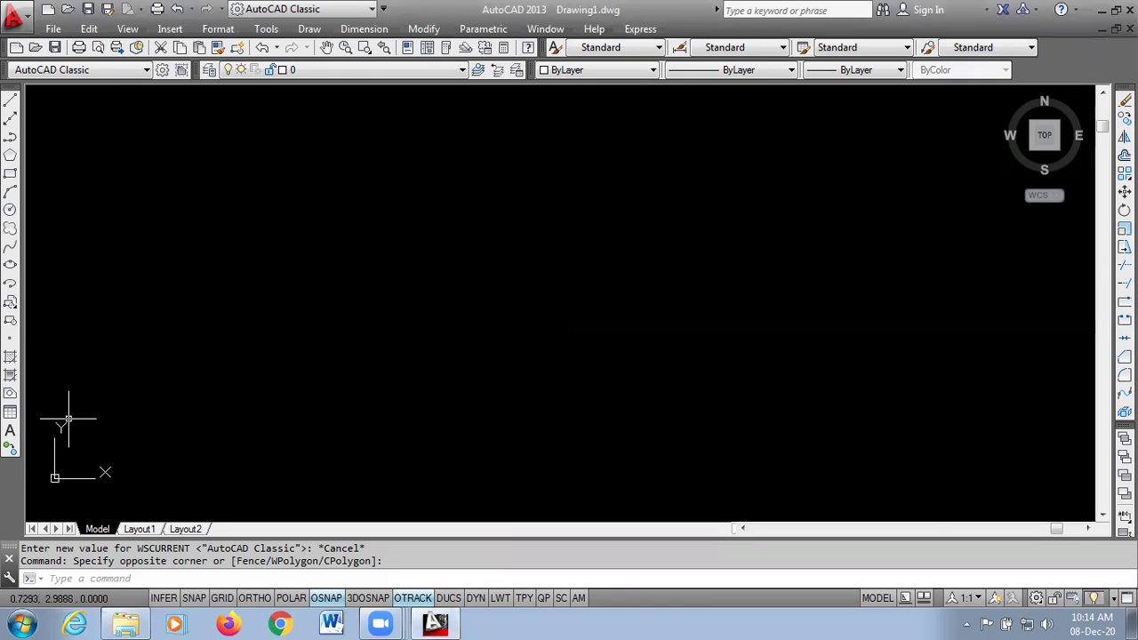
Turn off the Origin display option of the UCS icon so it stays in the drawing area's corner
{"action": "scroll", "coordinate": [212, 394], "scroll_direction": "down", "scroll_amount": 5}
{"action": "middle_click_drag", "start_coordinate": [267, 458], "coordinate": [469, 350]}
{"action": "middle_click_drag", "start_coordinate": [213, 385], "coordinate": [627, 332]}
{"action": "middle_click_drag", "start_coordinate": [724, 315], "coordinate": [584, 322]}
{"action": "middle_click_drag", "start_coordinate": [570, 380], "coordinate": [147, 388]}
{"action": "middle_click_drag", "start_coordinate": [275, 355], "coordinate": [572, 352]}
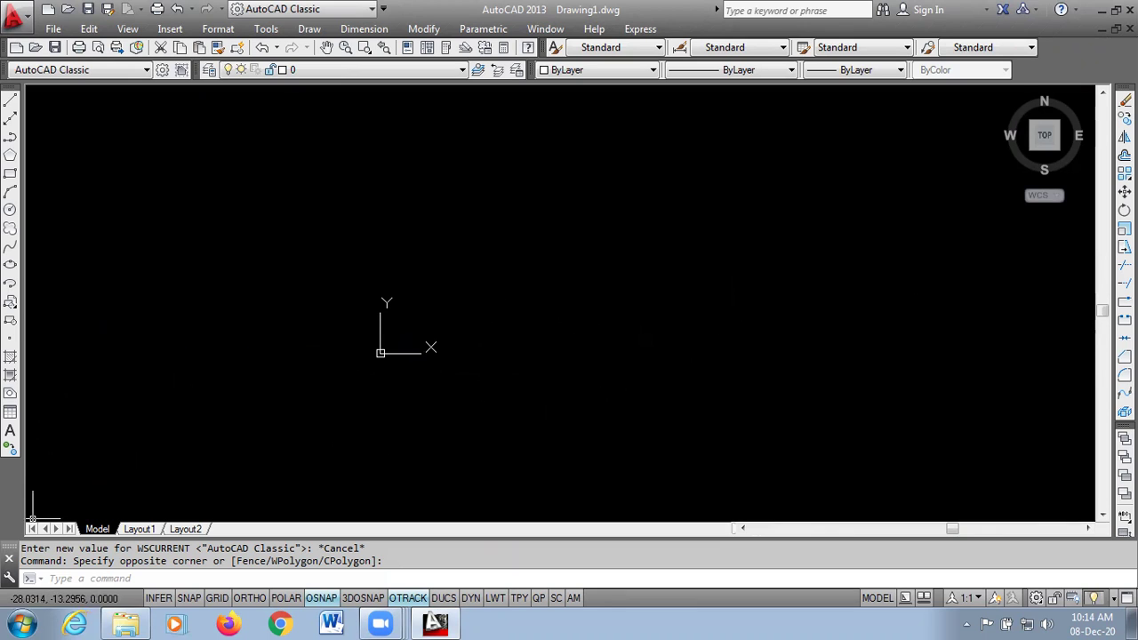
{"action": "left_click", "coordinate": [127, 28]}
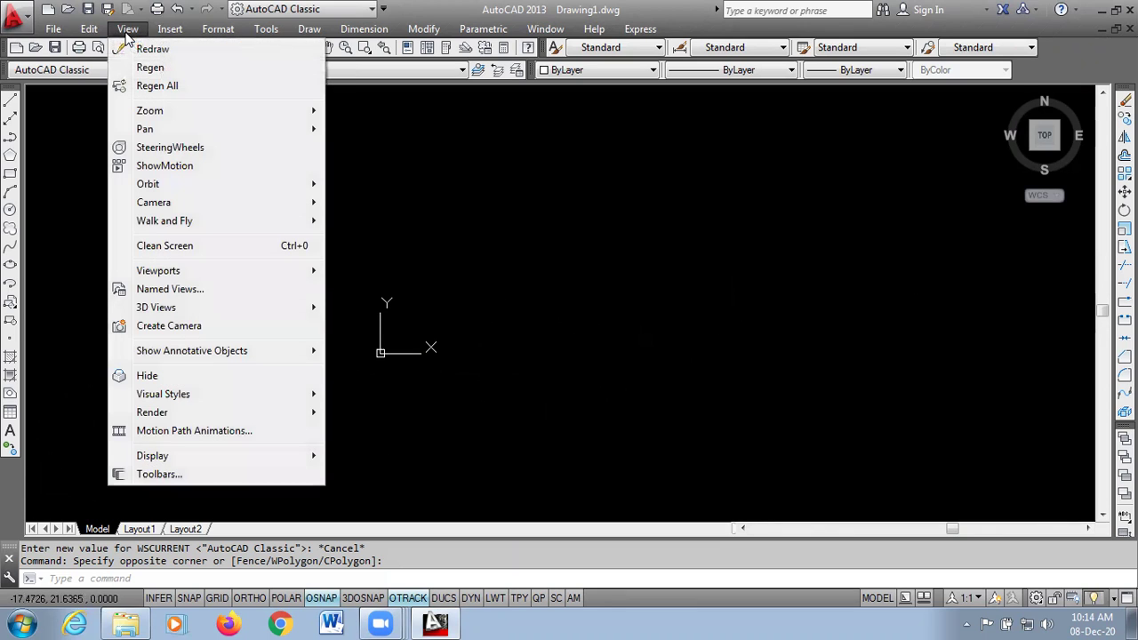
{"action": "mouse_move", "coordinate": [169, 459]}
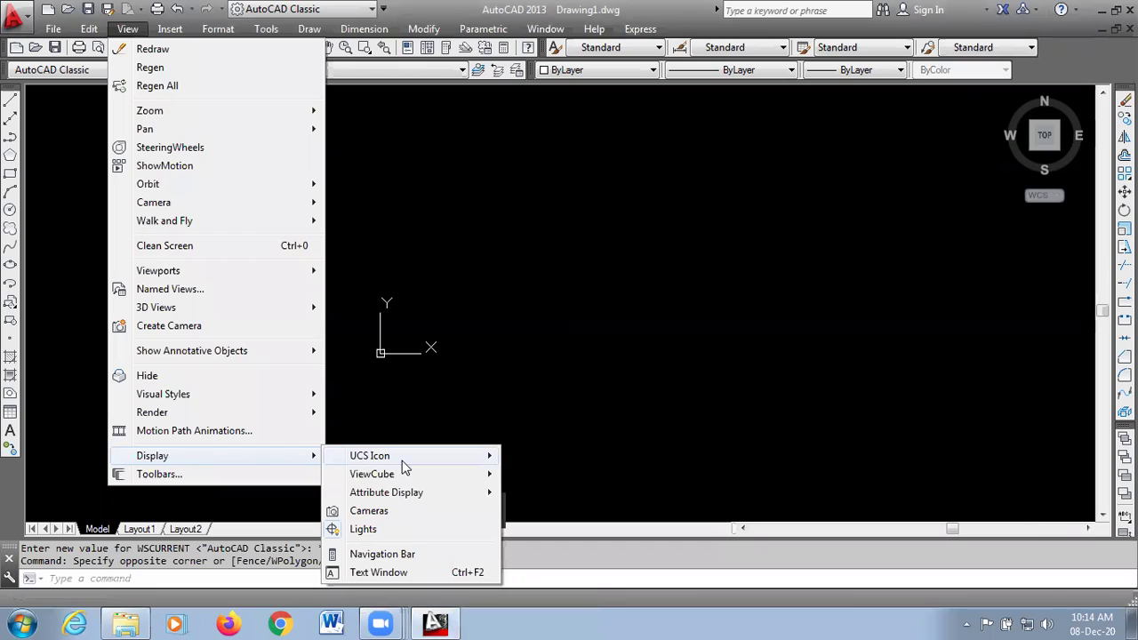
{"action": "mouse_move", "coordinate": [402, 460]}
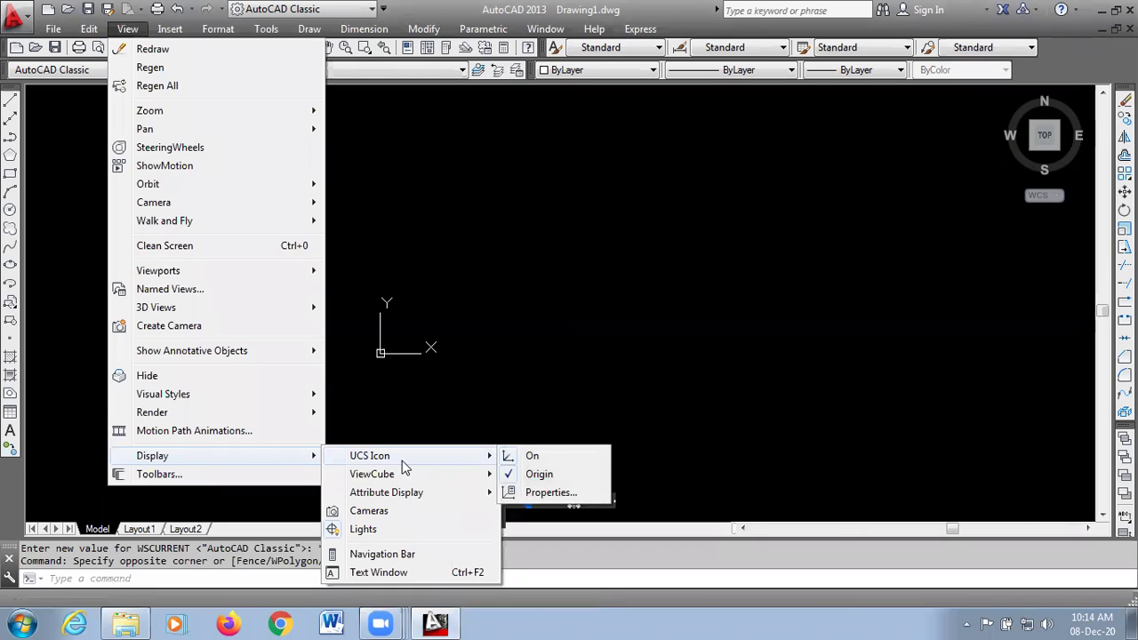
{"action": "left_click", "coordinate": [516, 478]}
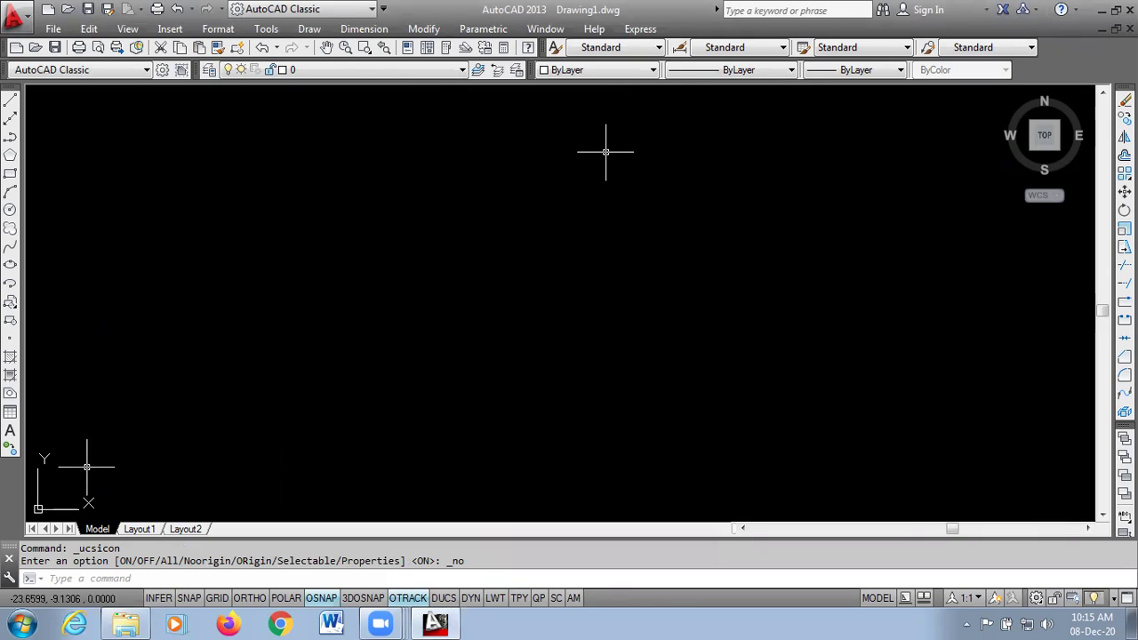
{"action": "scroll", "coordinate": [60, 490], "scroll_direction": "up", "scroll_amount": 3}
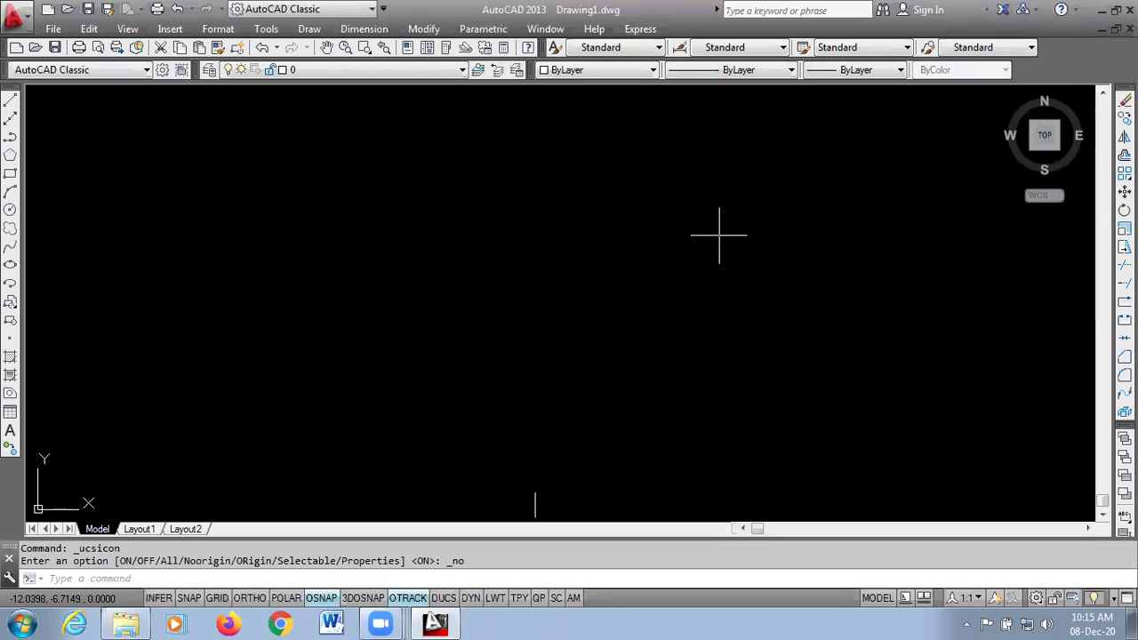
Try to insert a new Corel PHOTO-PAINT X6 Image into the drawing as an OLE object
{"action": "left_click", "coordinate": [163, 31]}
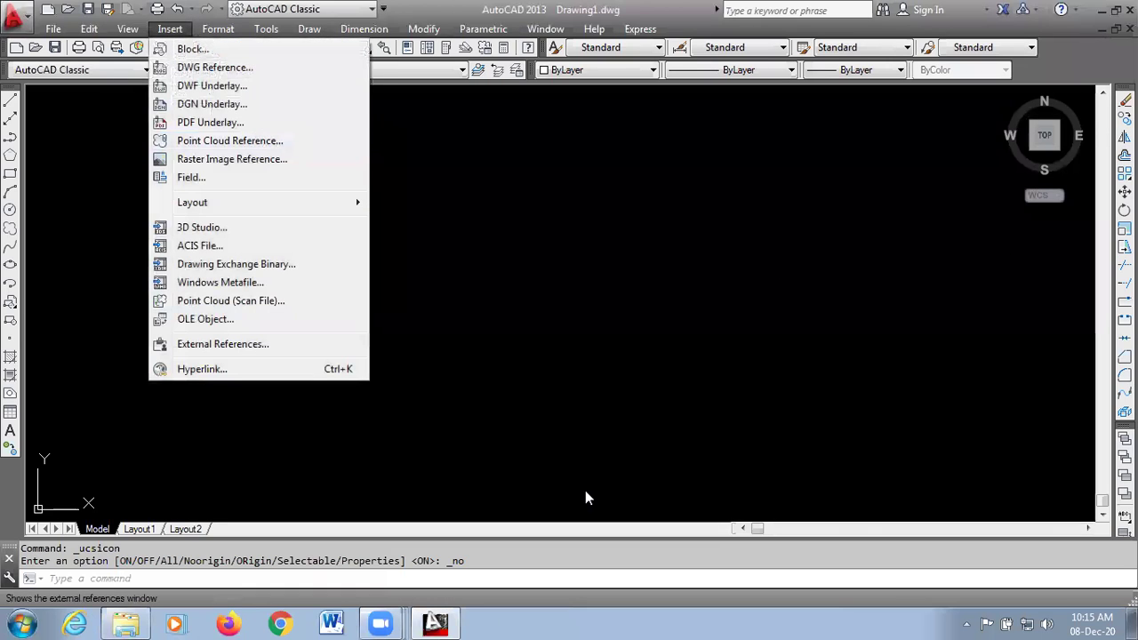
{"action": "left_click", "coordinate": [584, 491]}
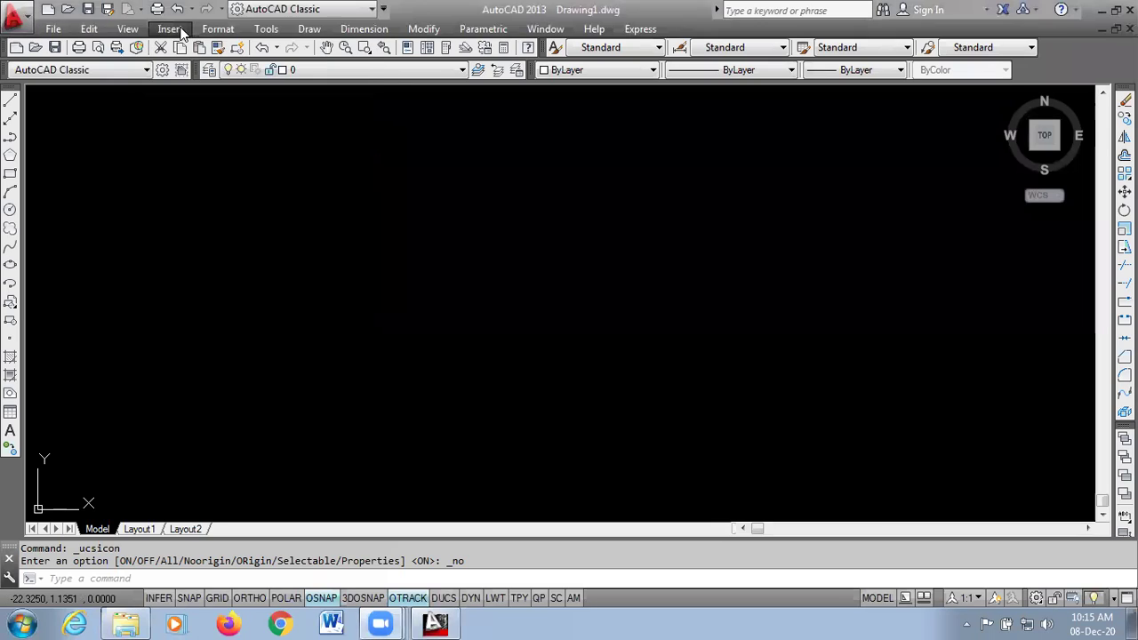
{"action": "left_click", "coordinate": [170, 29]}
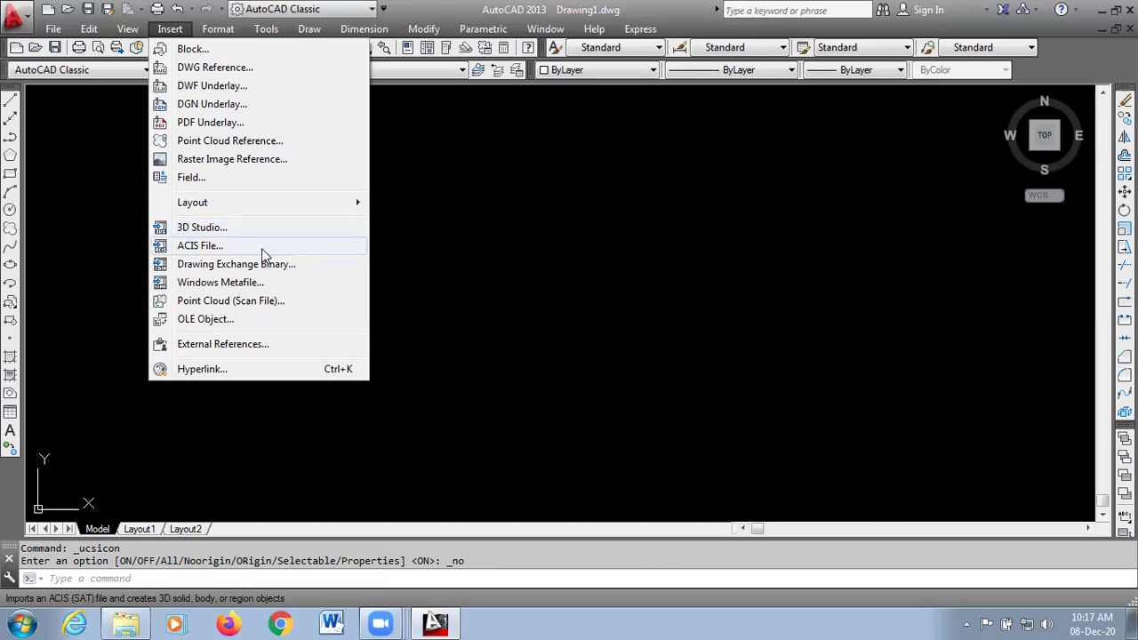
{"action": "left_click", "coordinate": [207, 320]}
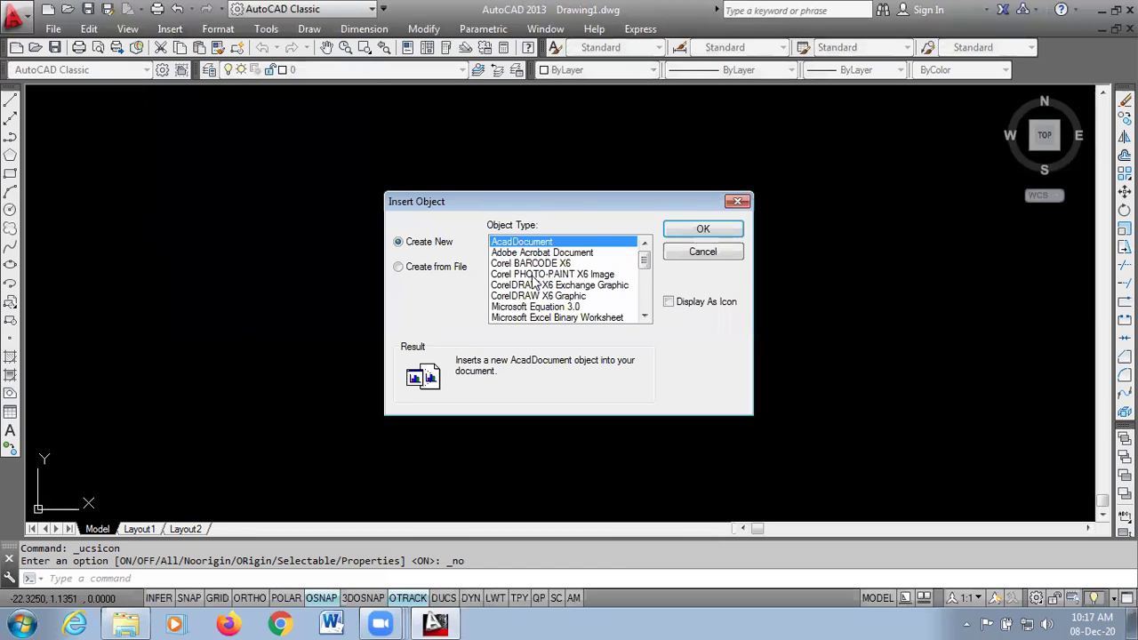
{"action": "left_click", "coordinate": [537, 275]}
{"action": "scroll", "coordinate": [529, 320], "scroll_direction": "down", "scroll_amount": 1}
{"action": "scroll", "coordinate": [536, 307], "scroll_direction": "down", "scroll_amount": 2}
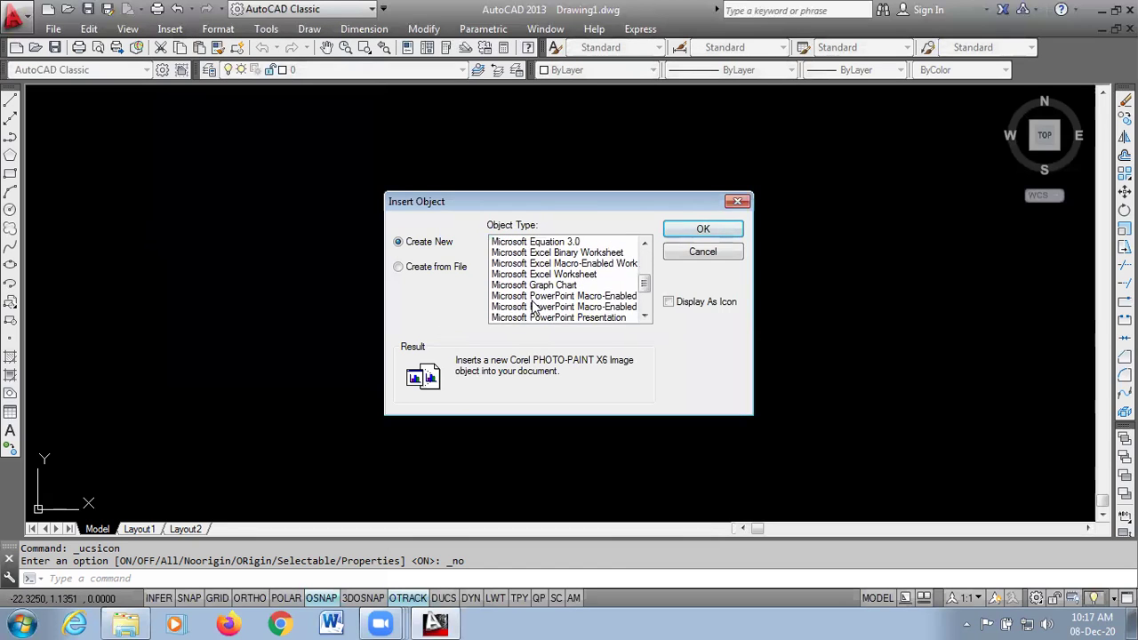
{"action": "left_click", "coordinate": [691, 232]}
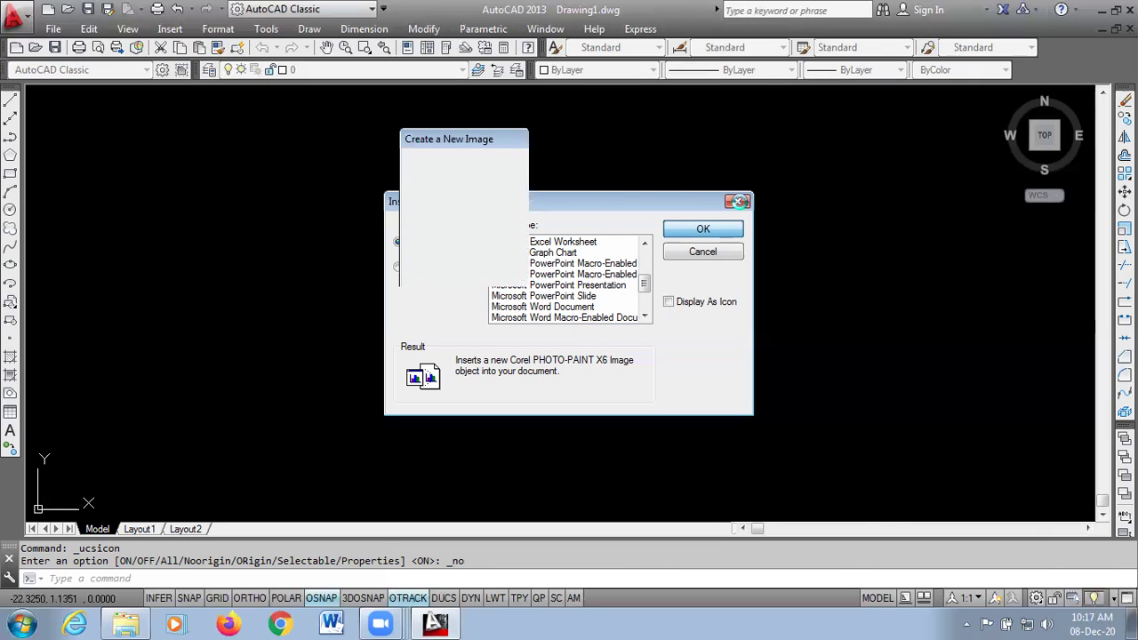
{"action": "left_click", "coordinate": [722, 142]}
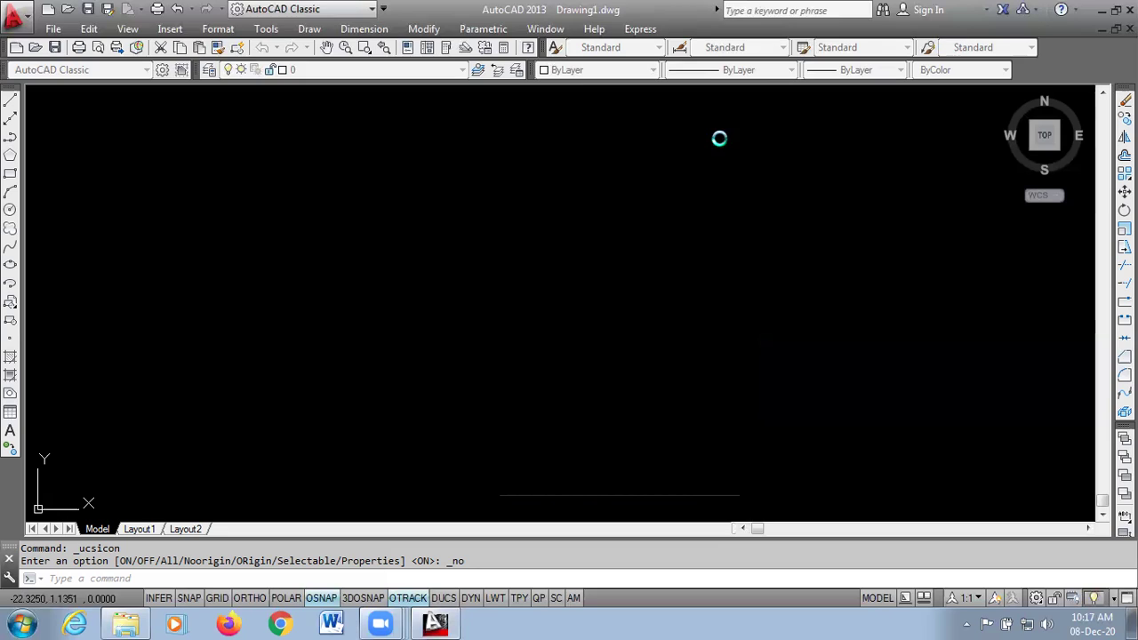
Load the ACAD_ISO02W100 linetype from acad.lin into the drawing's linetype list
{"action": "left_click", "coordinate": [746, 251]}
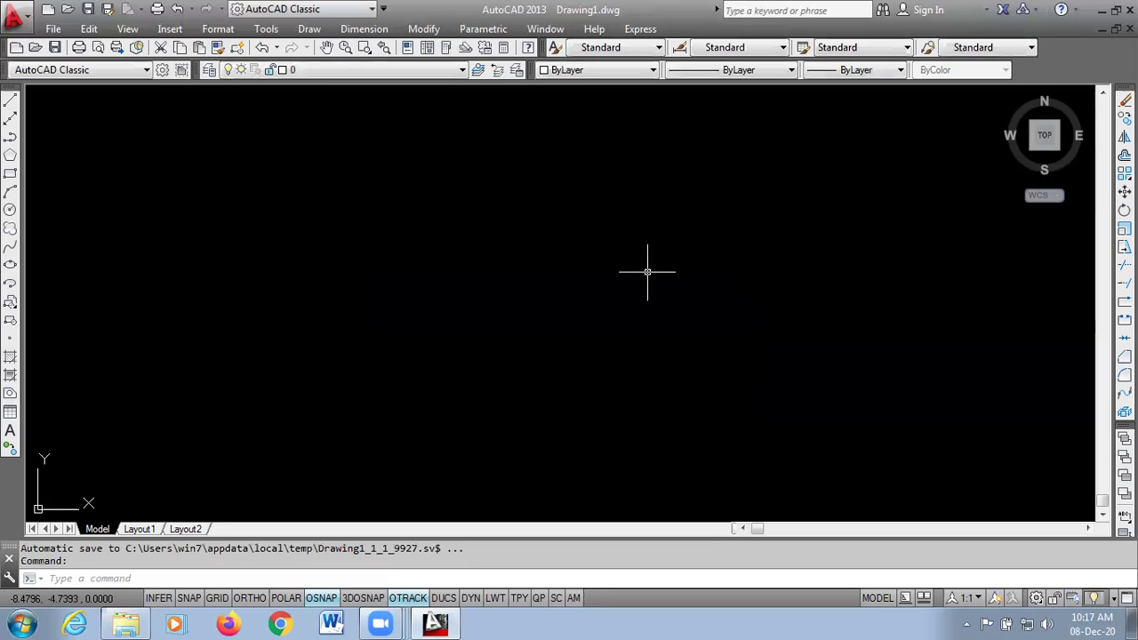
{"action": "left_click", "coordinate": [172, 29]}
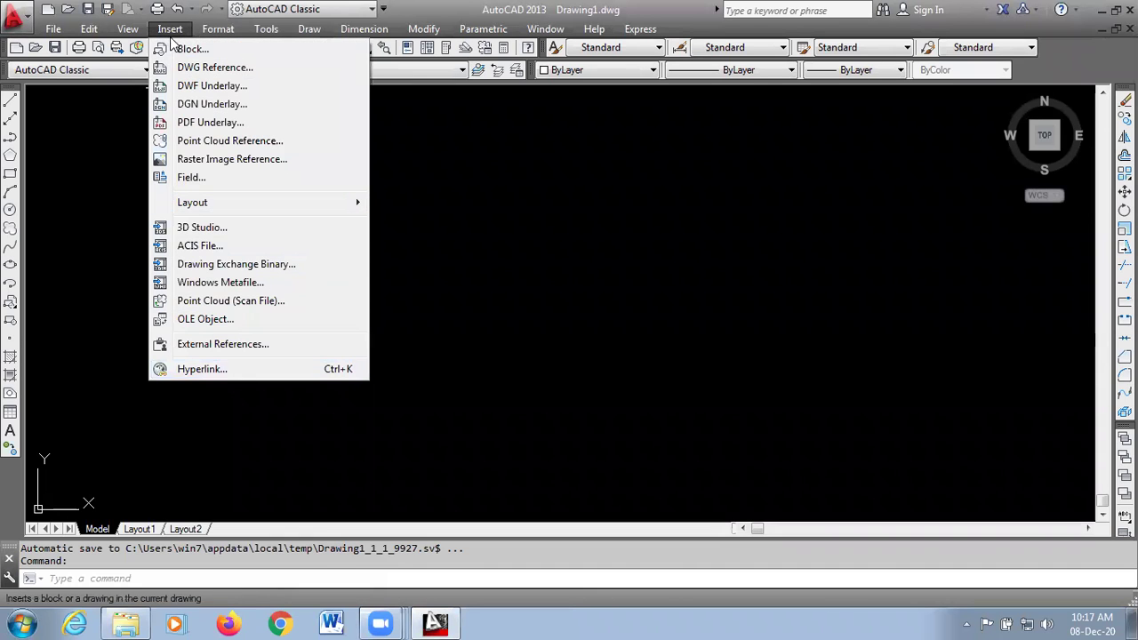
{"action": "mouse_move", "coordinate": [220, 30]}
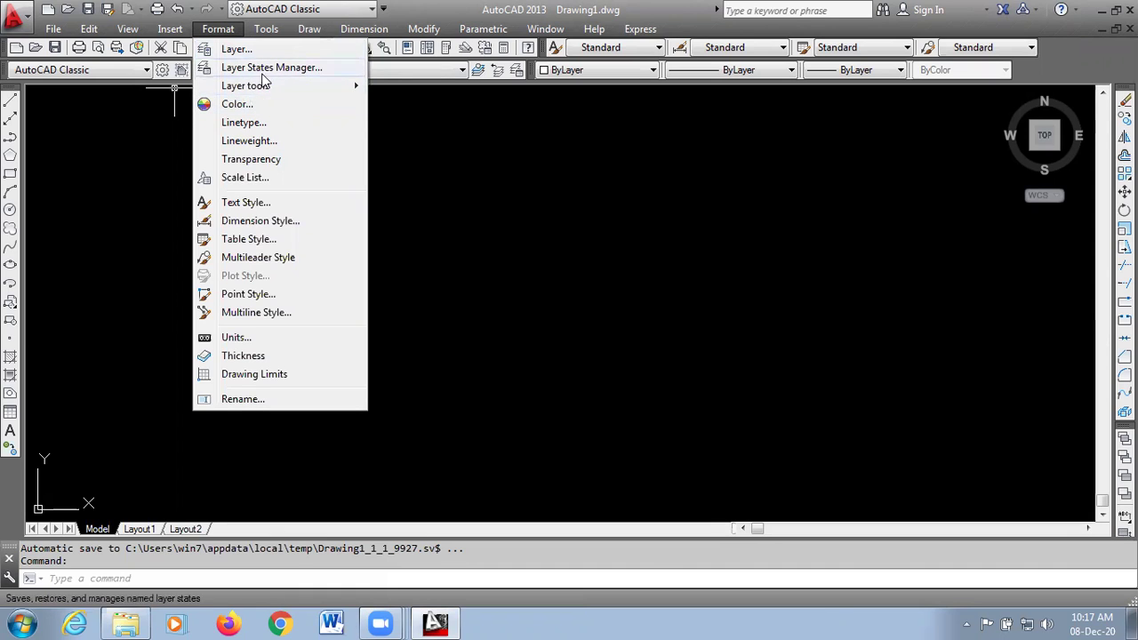
{"action": "mouse_move", "coordinate": [360, 90]}
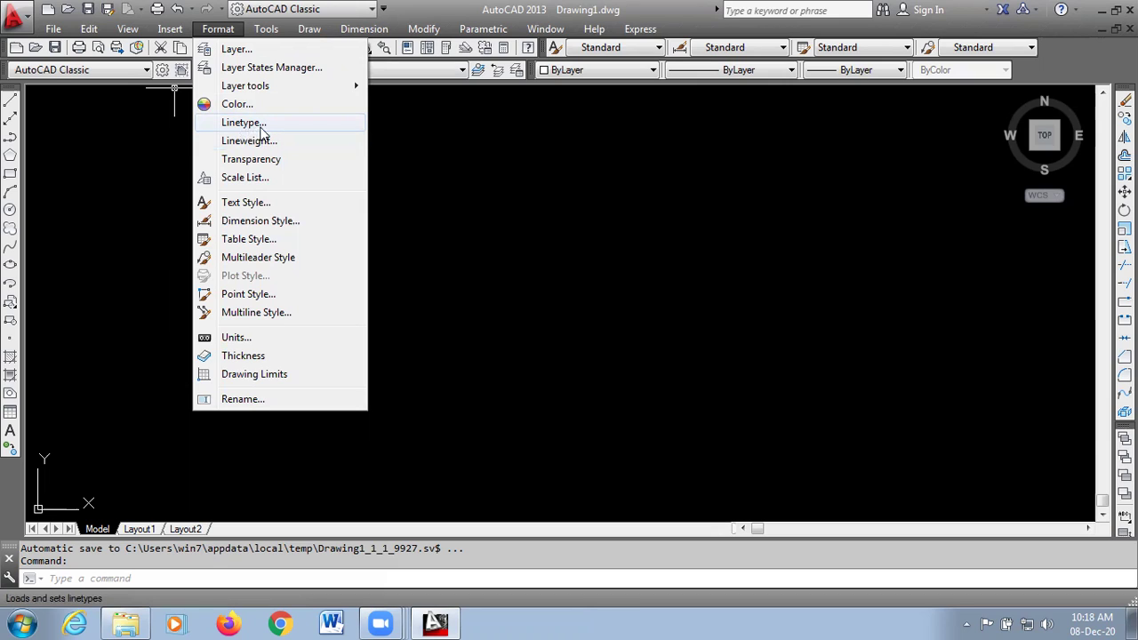
{"action": "left_click", "coordinate": [251, 125]}
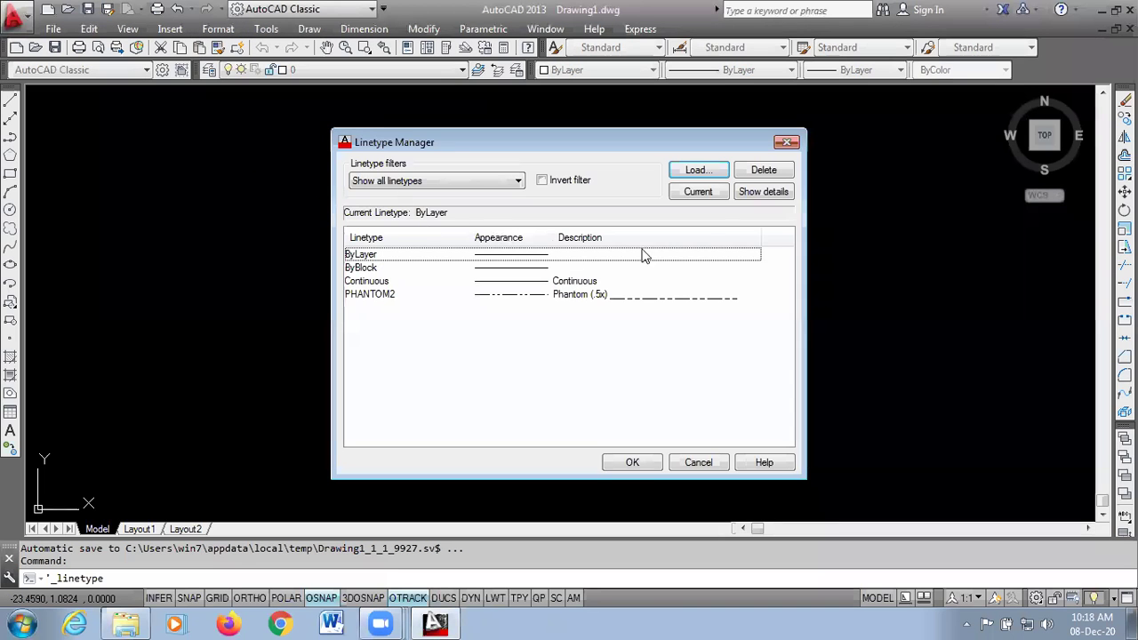
{"action": "left_click", "coordinate": [711, 171]}
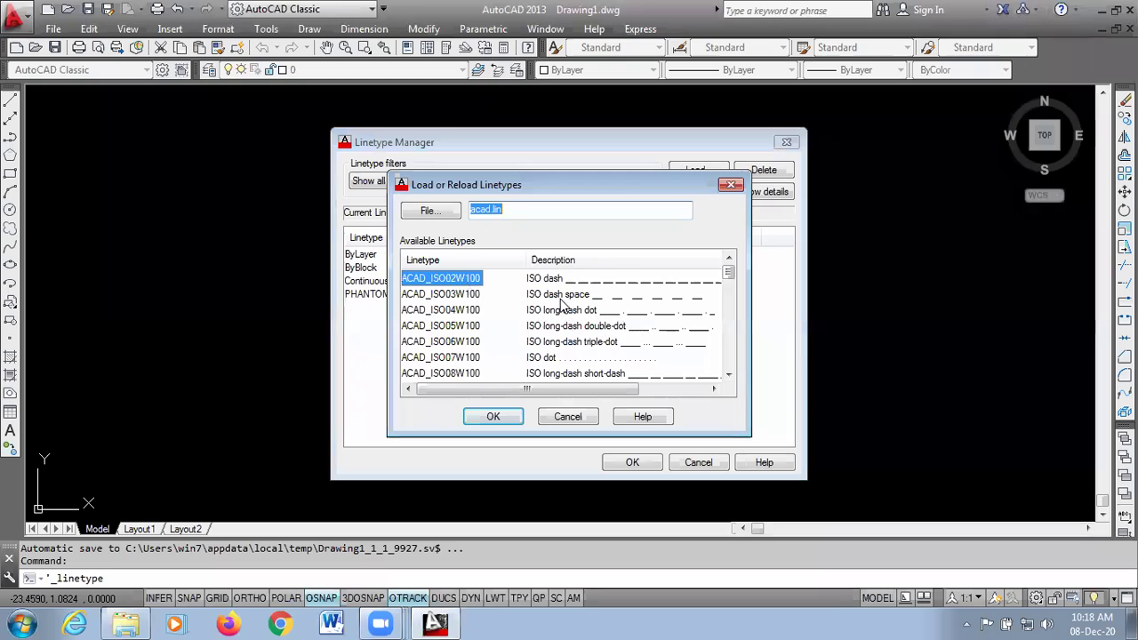
{"action": "scroll", "coordinate": [551, 334], "scroll_direction": "down", "scroll_amount": 4}
{"action": "scroll", "coordinate": [542, 339], "scroll_direction": "down", "scroll_amount": 2}
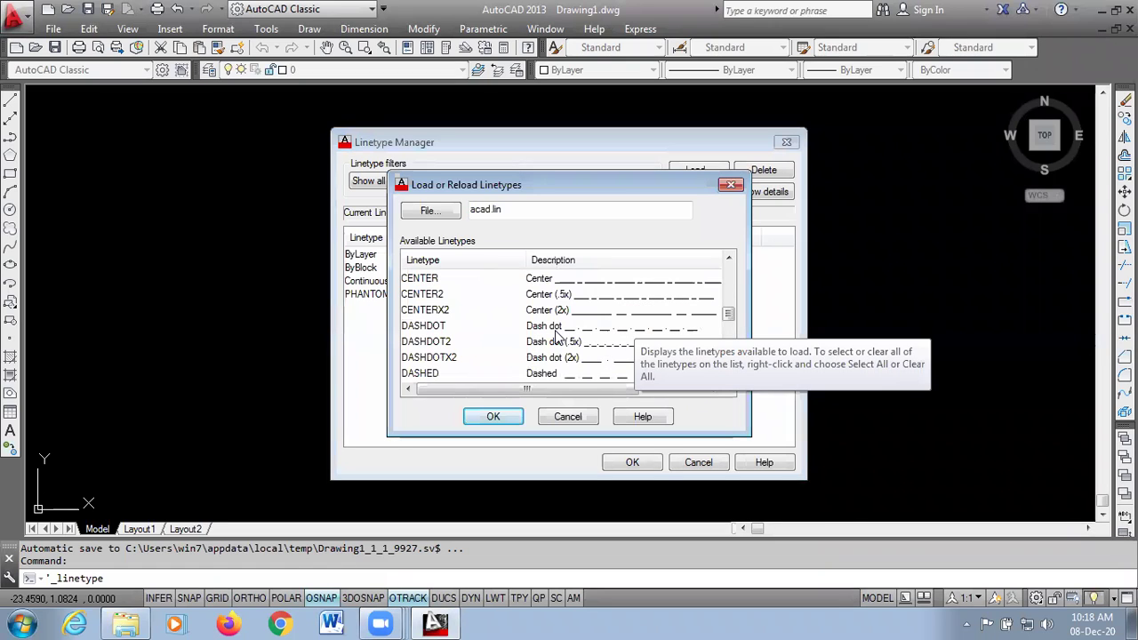
{"action": "scroll", "coordinate": [555, 333], "scroll_direction": "down", "scroll_amount": 3}
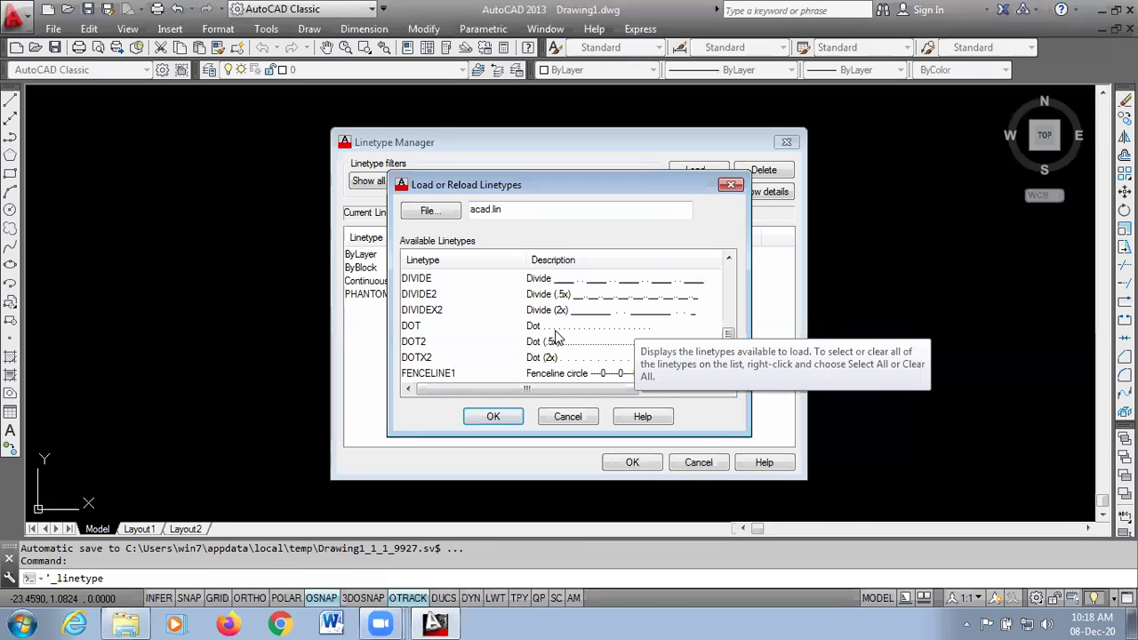
{"action": "scroll", "coordinate": [546, 343], "scroll_direction": "down", "scroll_amount": 4}
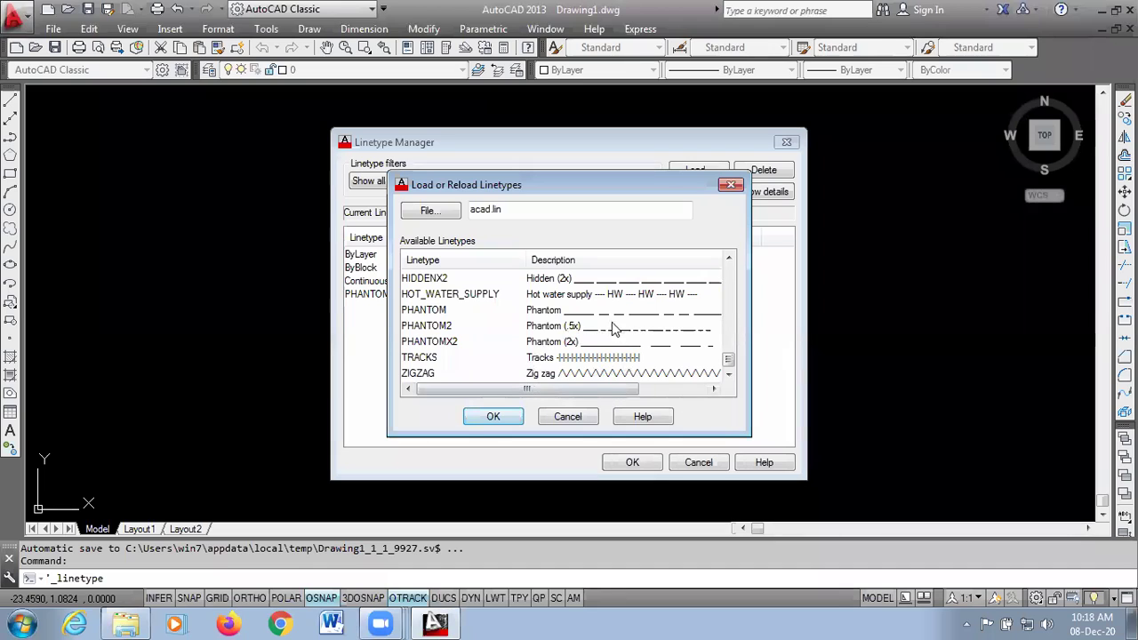
{"action": "left_click", "coordinate": [495, 420]}
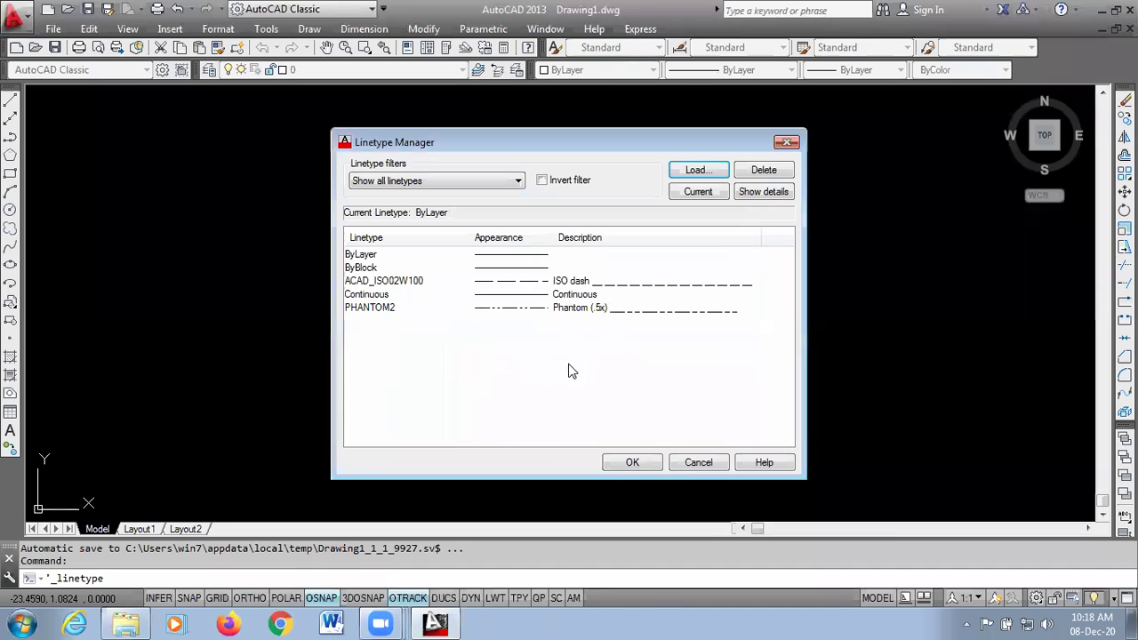
{"action": "left_click", "coordinate": [632, 462]}
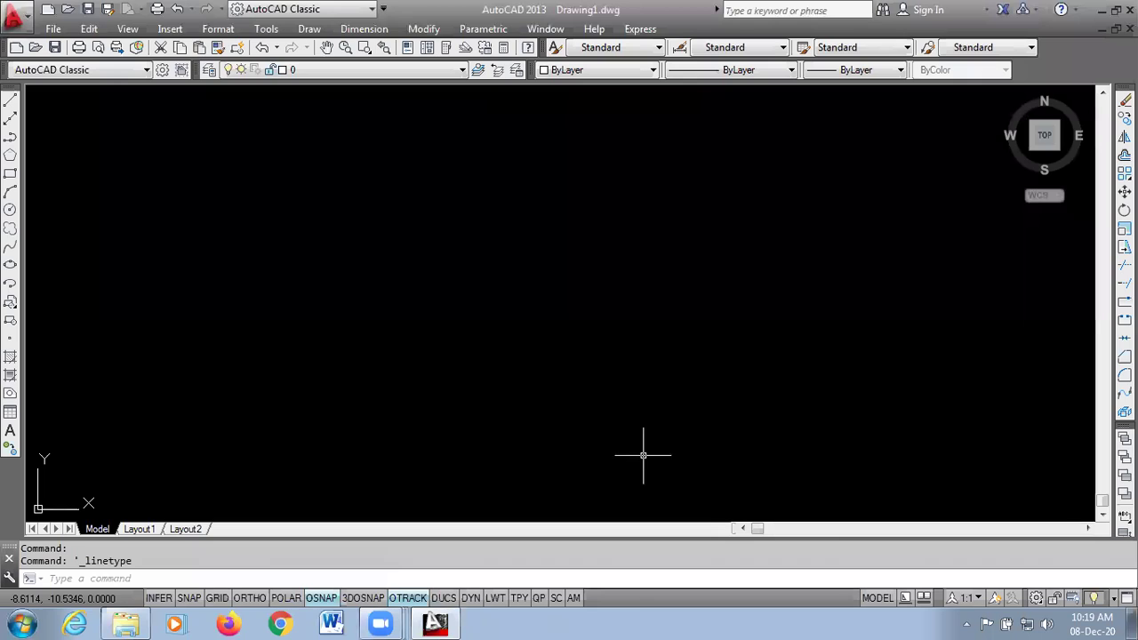
Examine the lineweight settings, comparing the listed lineweights in inches and in millimetres
{"action": "left_click", "coordinate": [218, 28]}
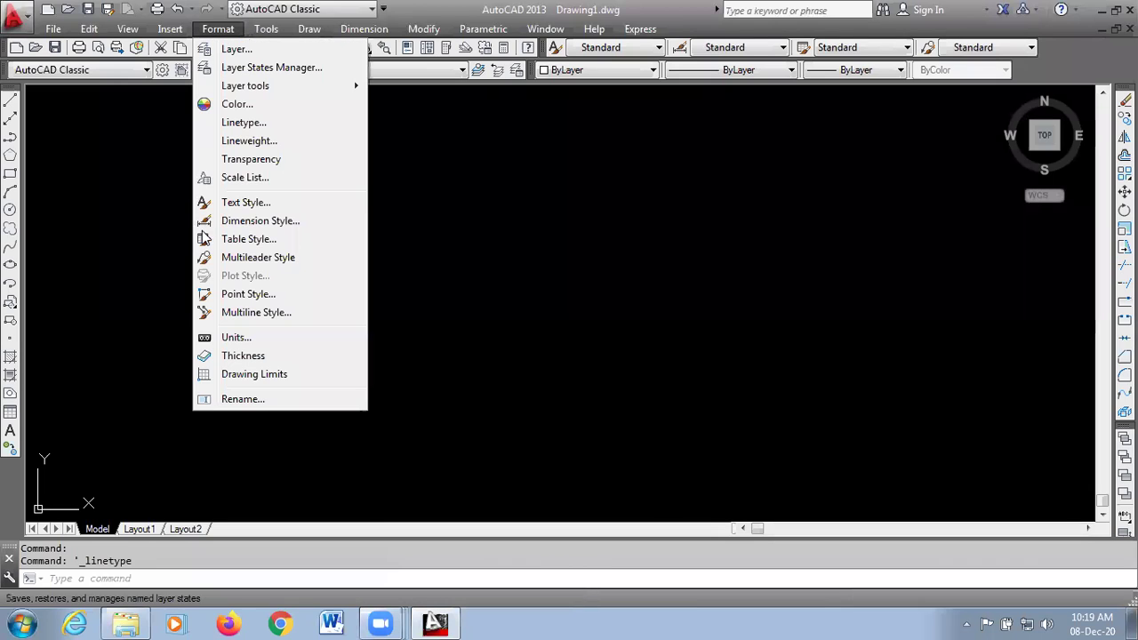
{"action": "left_click", "coordinate": [258, 140]}
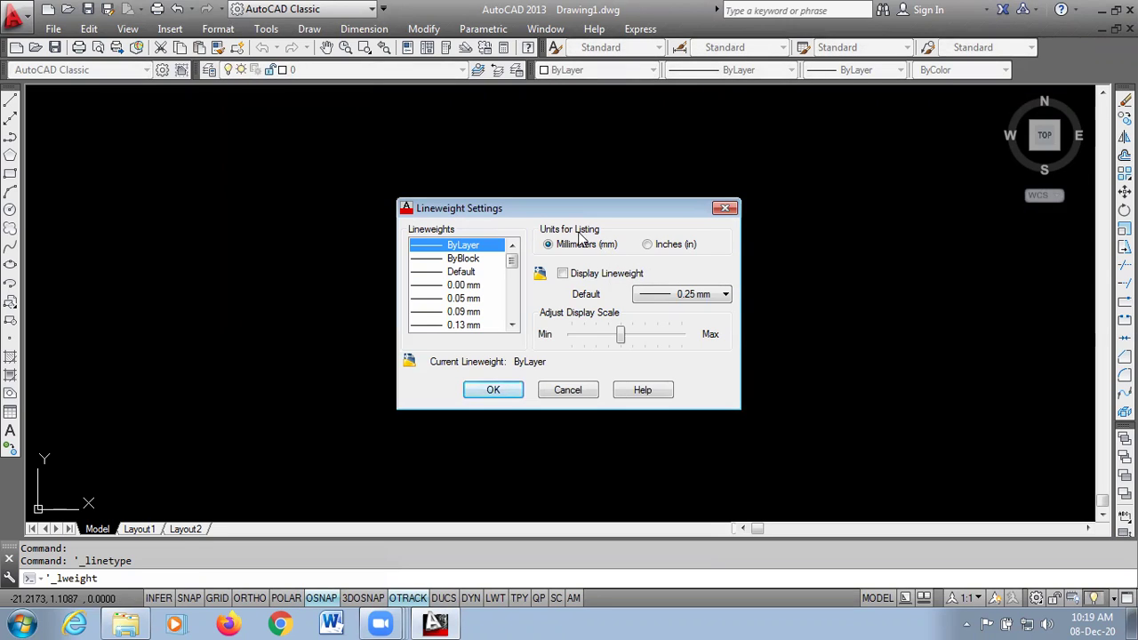
{"action": "left_click", "coordinate": [648, 246]}
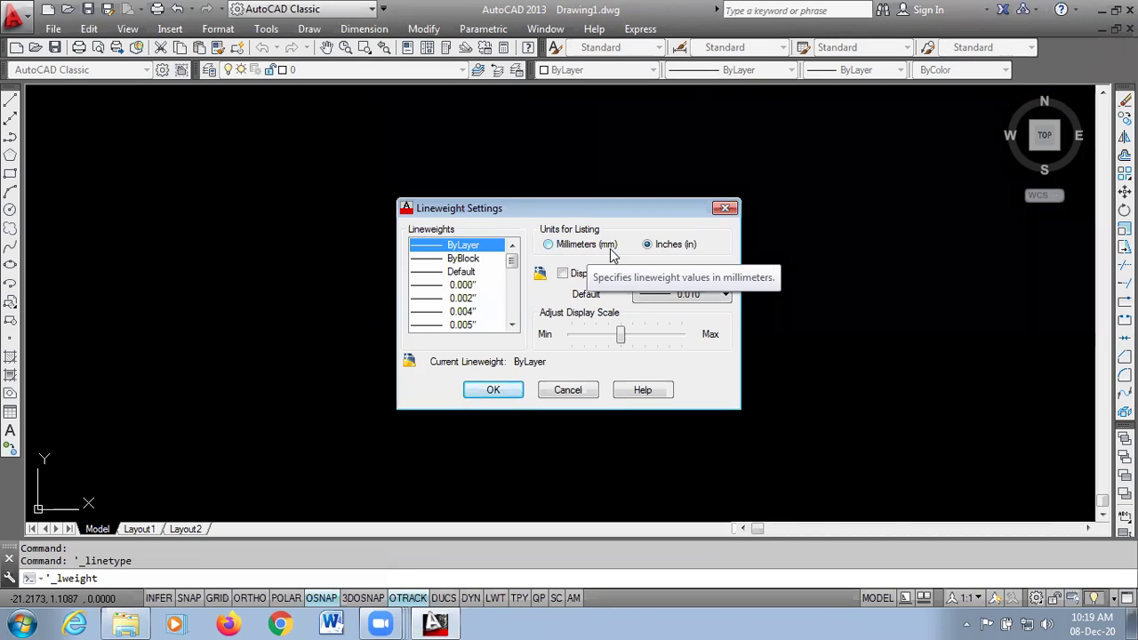
{"action": "left_click", "coordinate": [548, 245]}
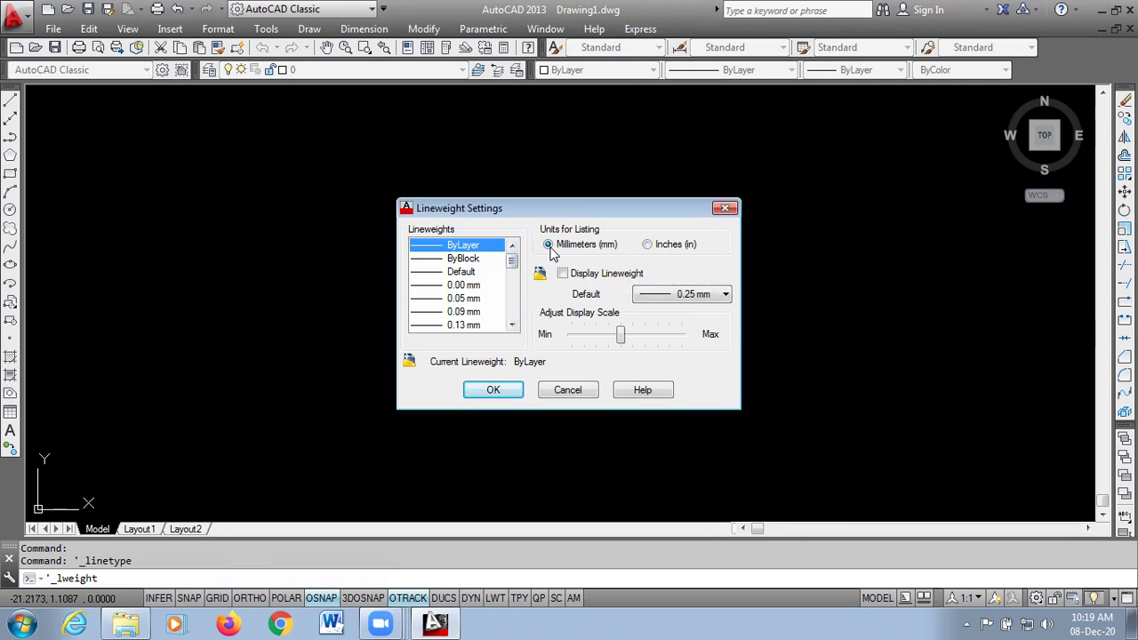
{"action": "scroll", "coordinate": [512, 267], "scroll_direction": "down", "scroll_amount": 7}
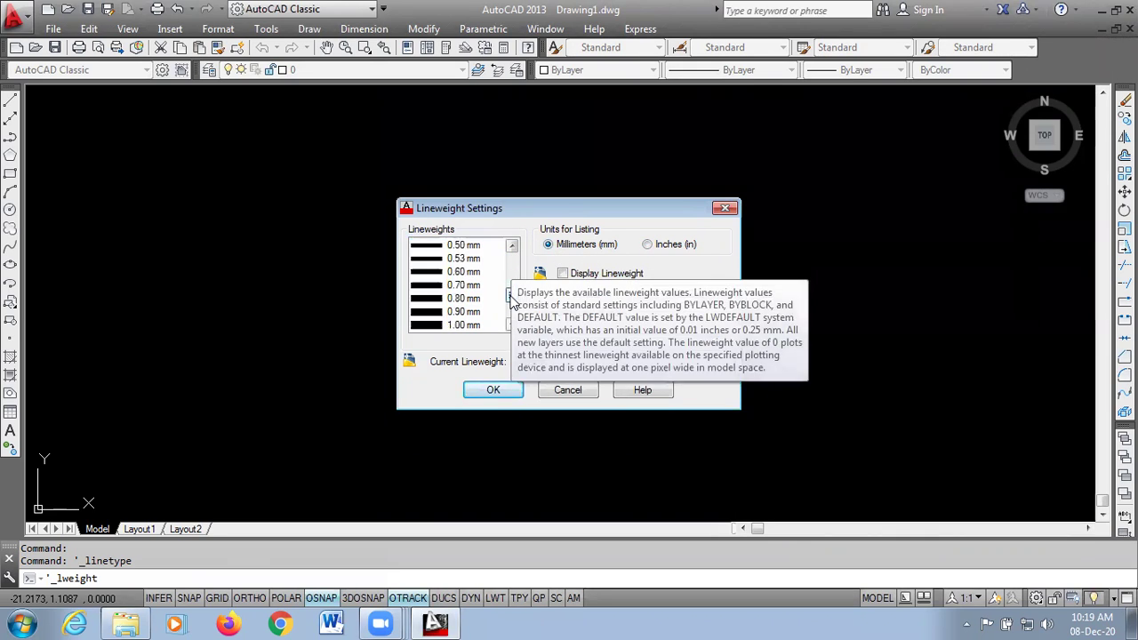
{"action": "scroll", "coordinate": [512, 258], "scroll_direction": "up", "scroll_amount": 7}
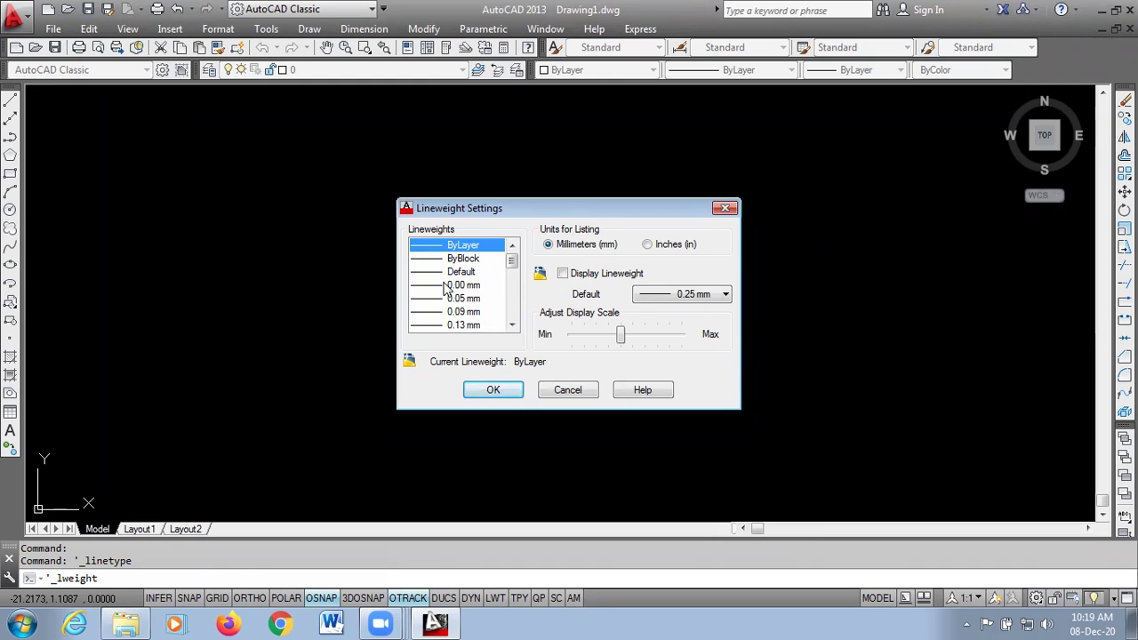
{"action": "mouse_move", "coordinate": [456, 282]}
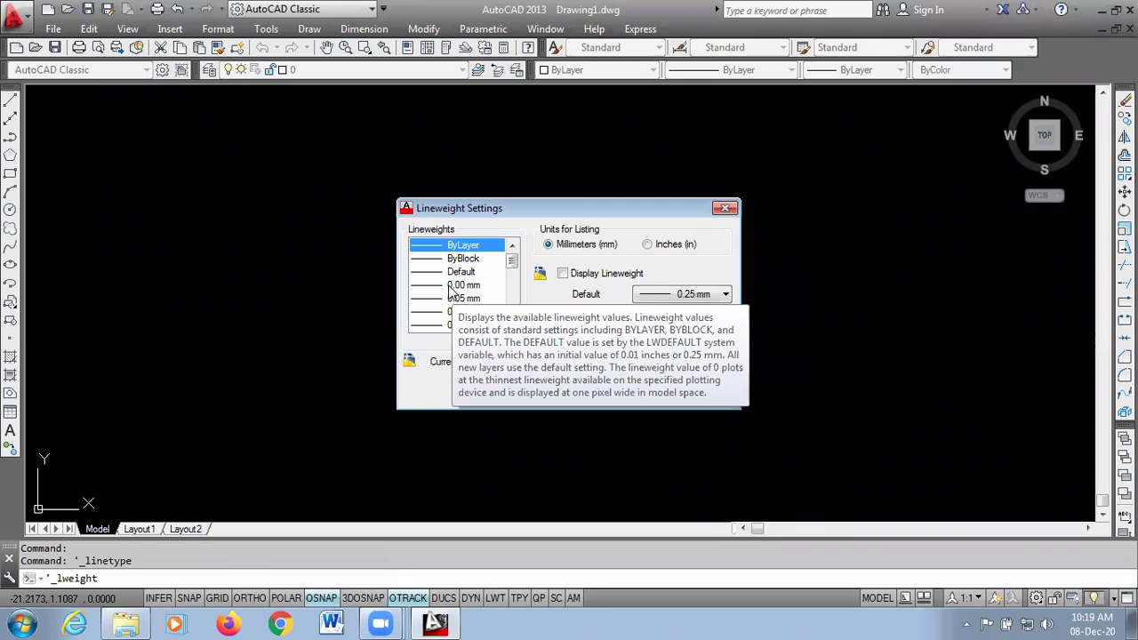
Try the 2.11 mm lineweight and the listing in inches, and leave the lineweight settings without applying them
{"action": "scroll", "coordinate": [513, 284], "scroll_direction": "down", "scroll_amount": 7}
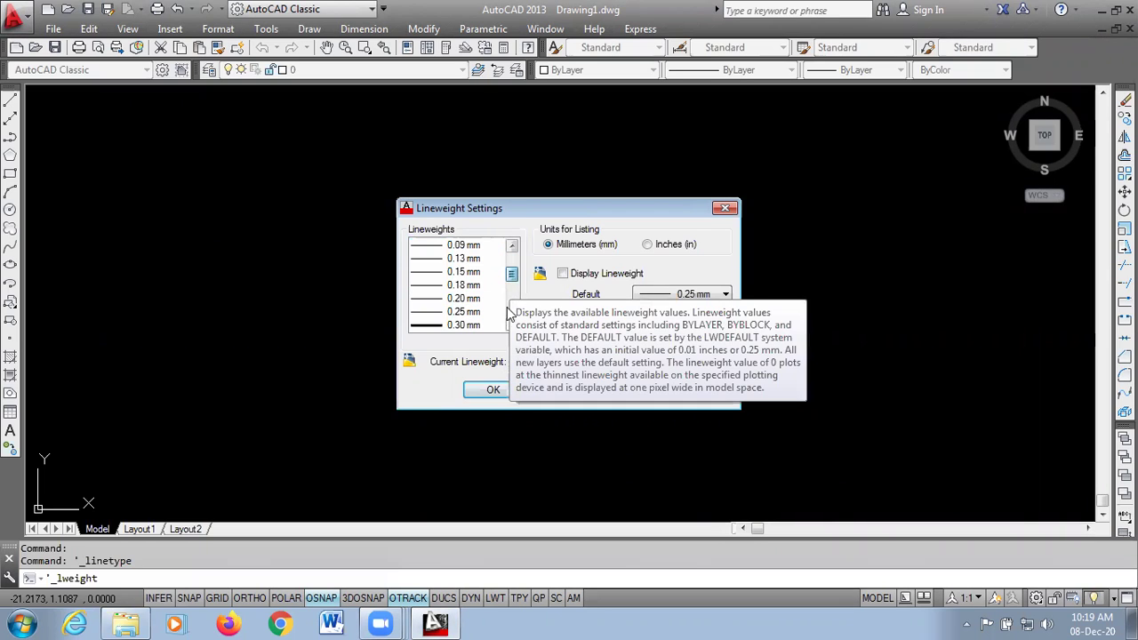
{"action": "left_click", "coordinate": [462, 325]}
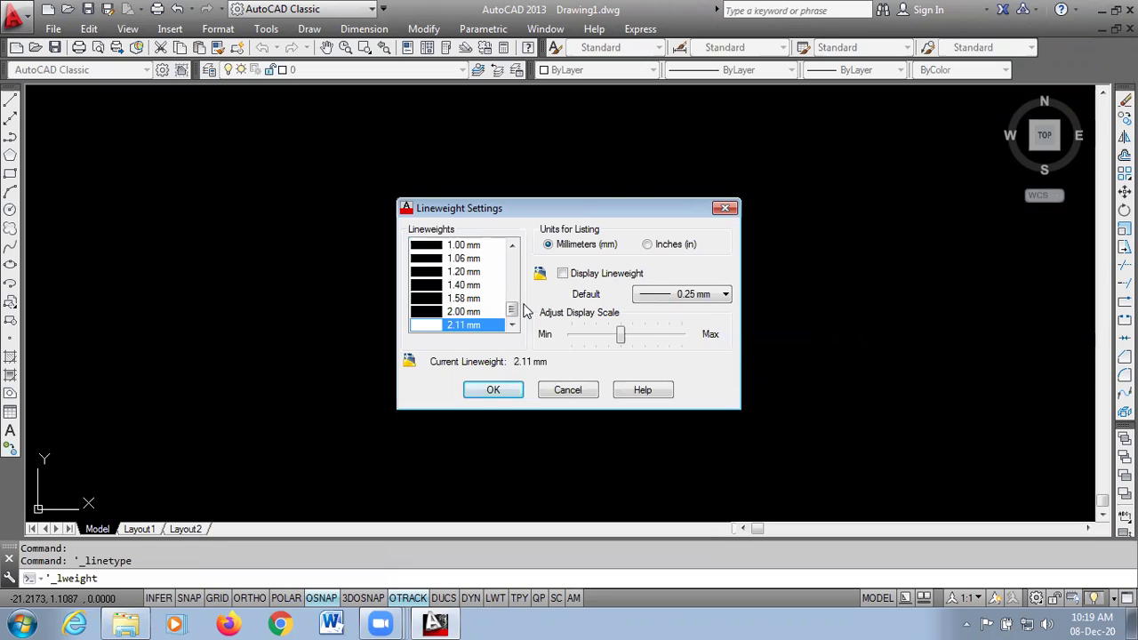
{"action": "left_click_drag", "start_coordinate": [511, 313], "coordinate": [514, 253]}
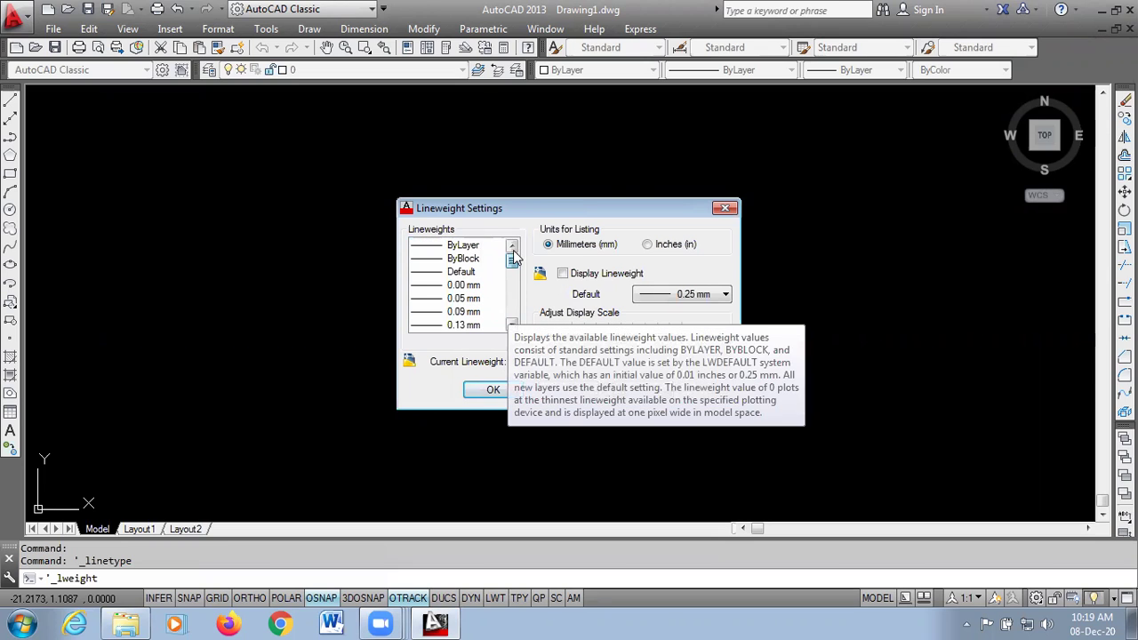
{"action": "left_click", "coordinate": [649, 246]}
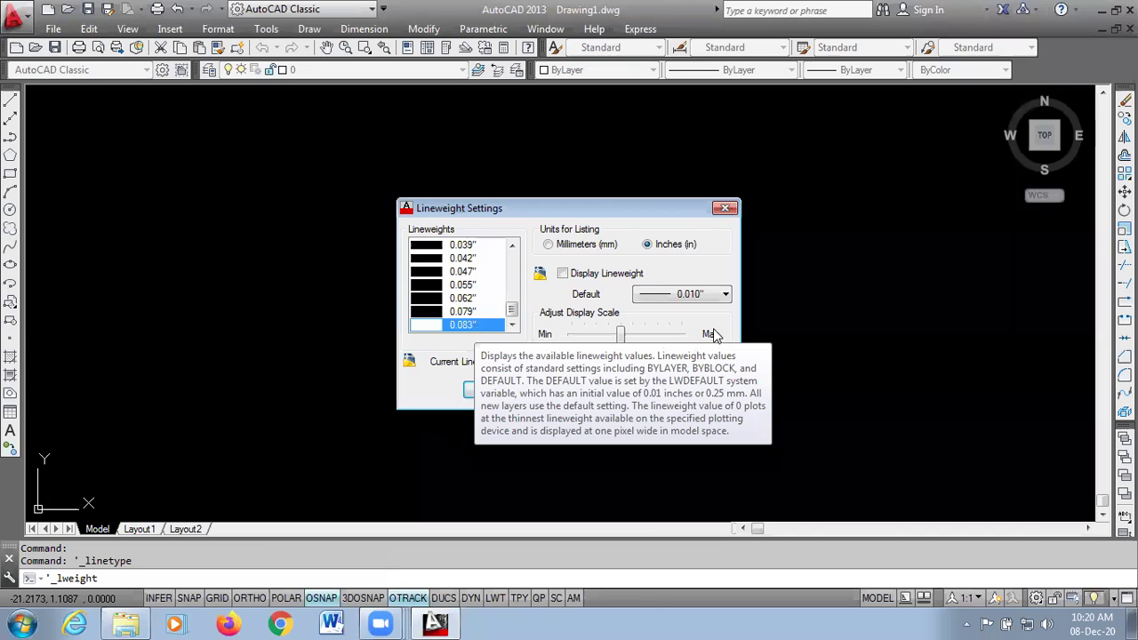
{"action": "left_click", "coordinate": [724, 208]}
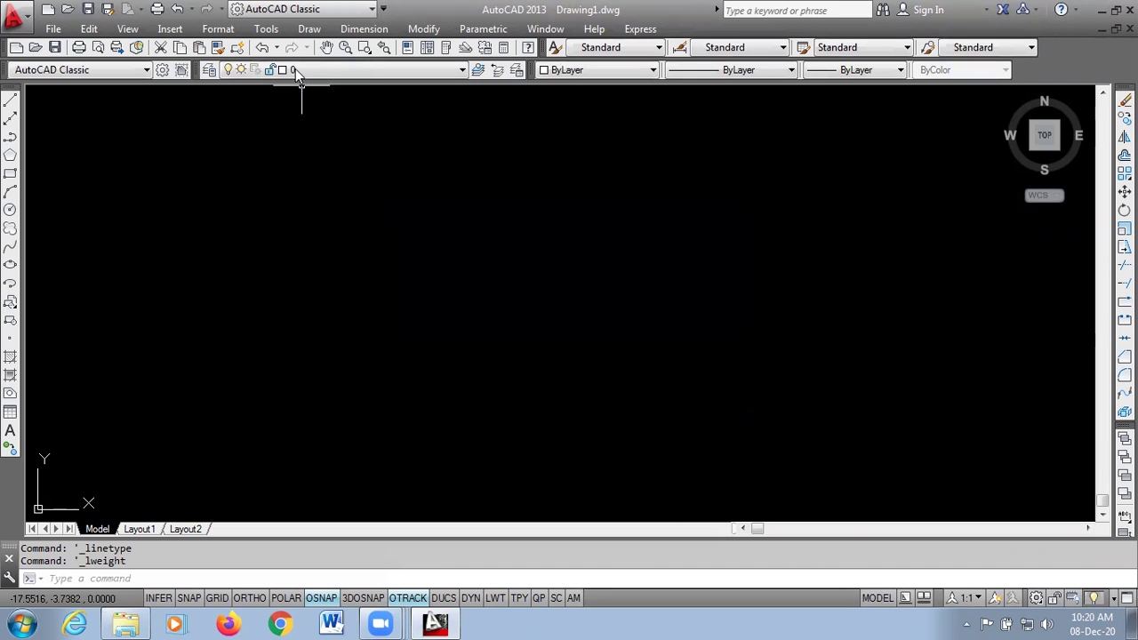
Examine the Standard text style's settings and its available font styles, and leave them without changes
{"action": "left_click", "coordinate": [218, 28]}
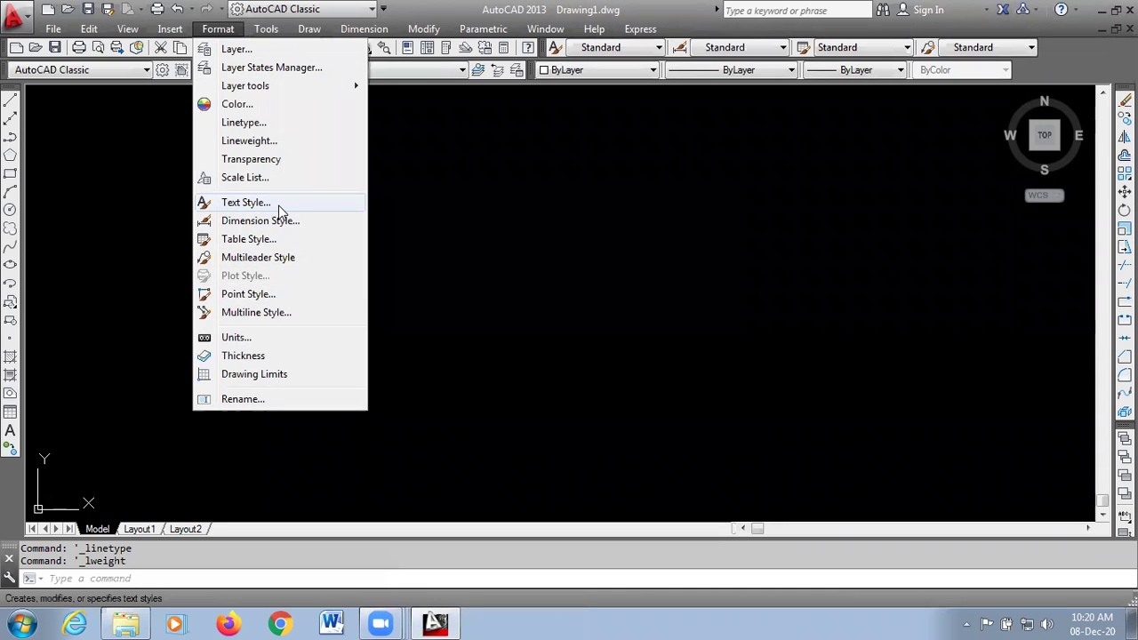
{"action": "left_click", "coordinate": [619, 500]}
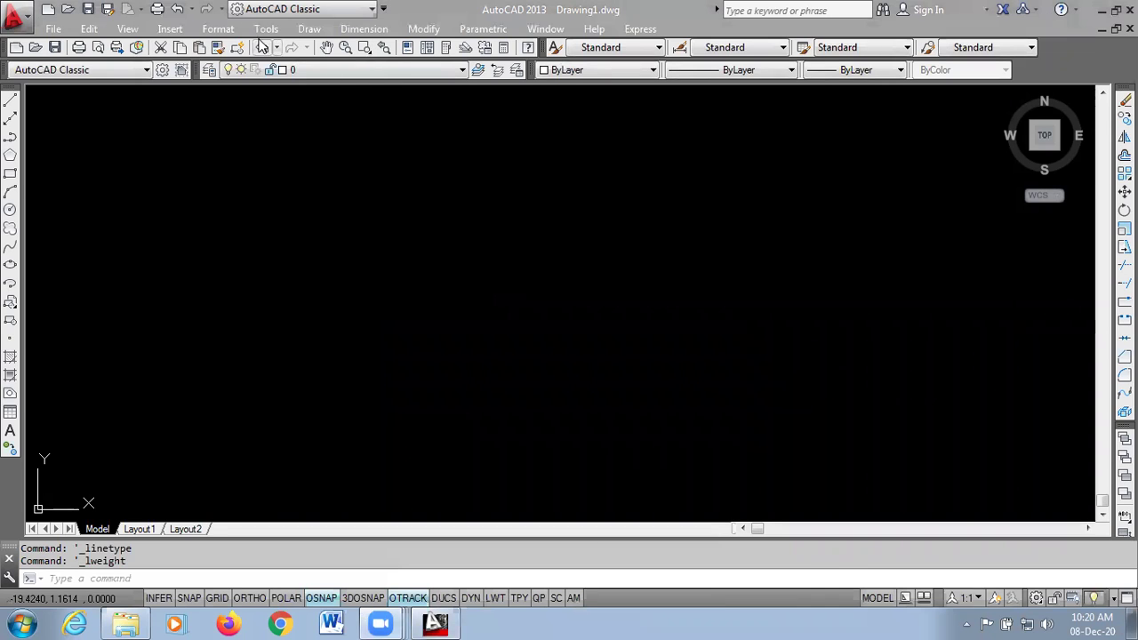
{"action": "left_click", "coordinate": [224, 33]}
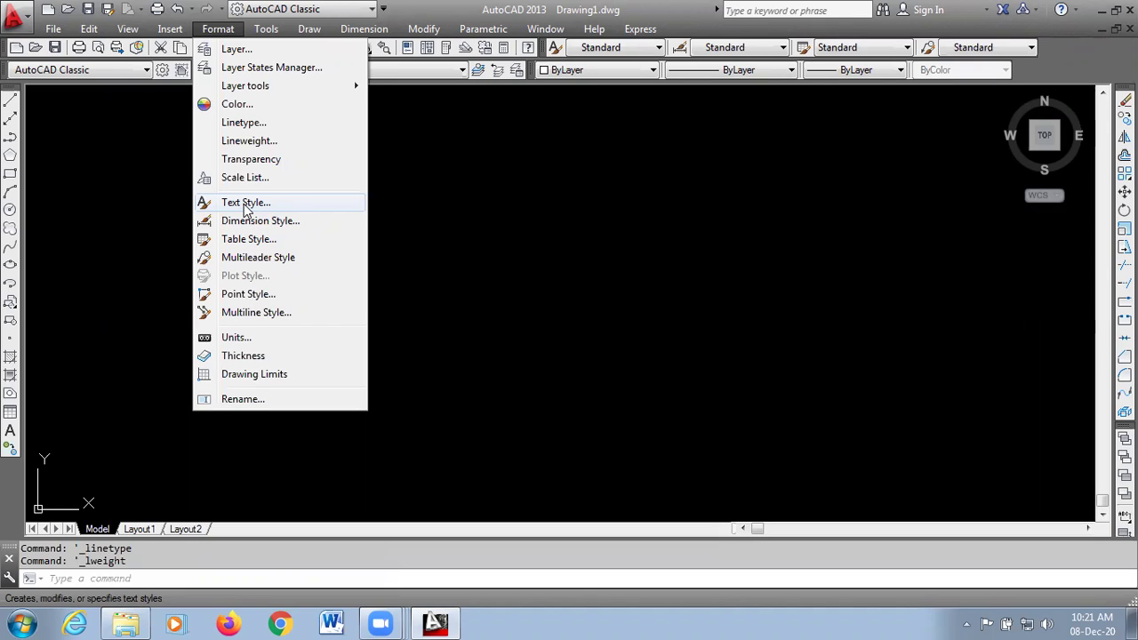
{"action": "left_click", "coordinate": [246, 204]}
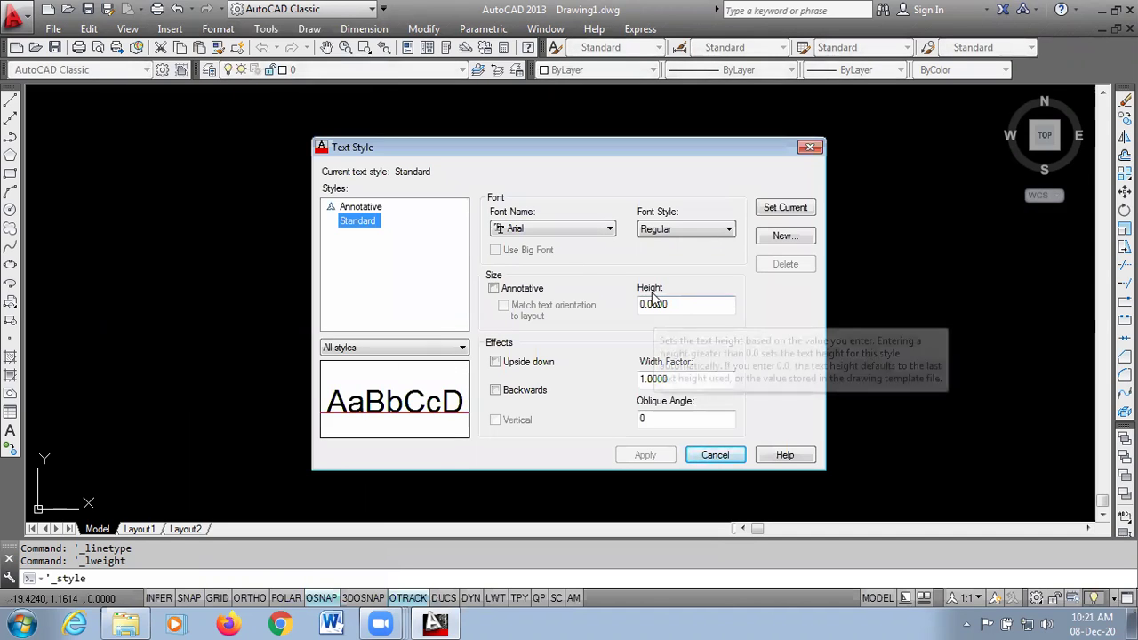
{"action": "left_click", "coordinate": [711, 237]}
{"action": "left_click", "coordinate": [711, 236]}
{"action": "left_click", "coordinate": [711, 236]}
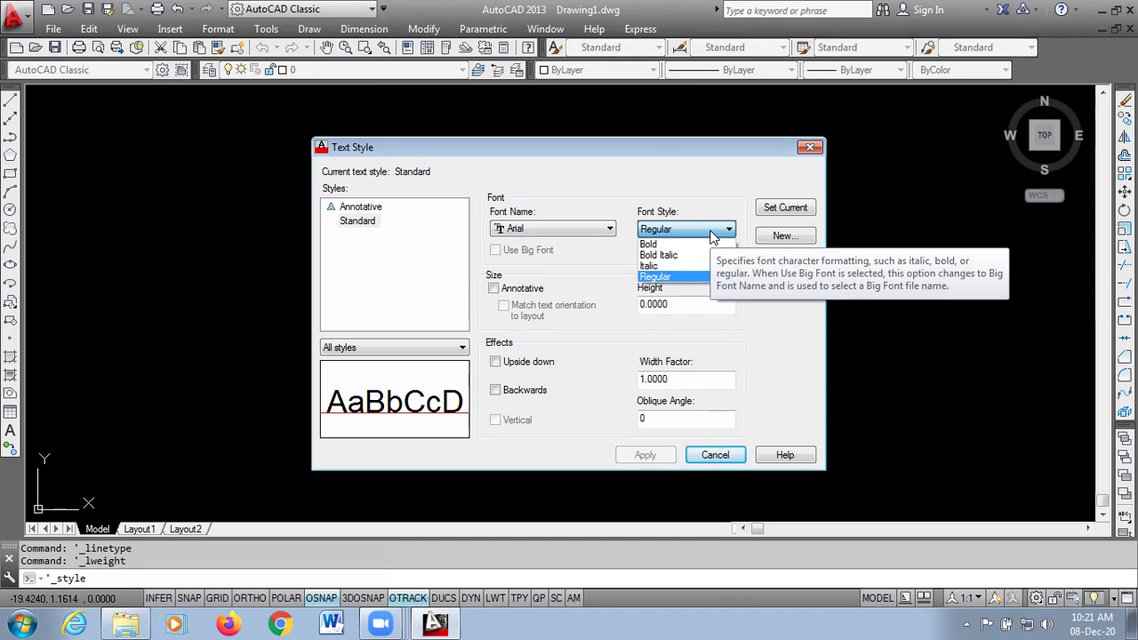
{"action": "left_click", "coordinate": [711, 237]}
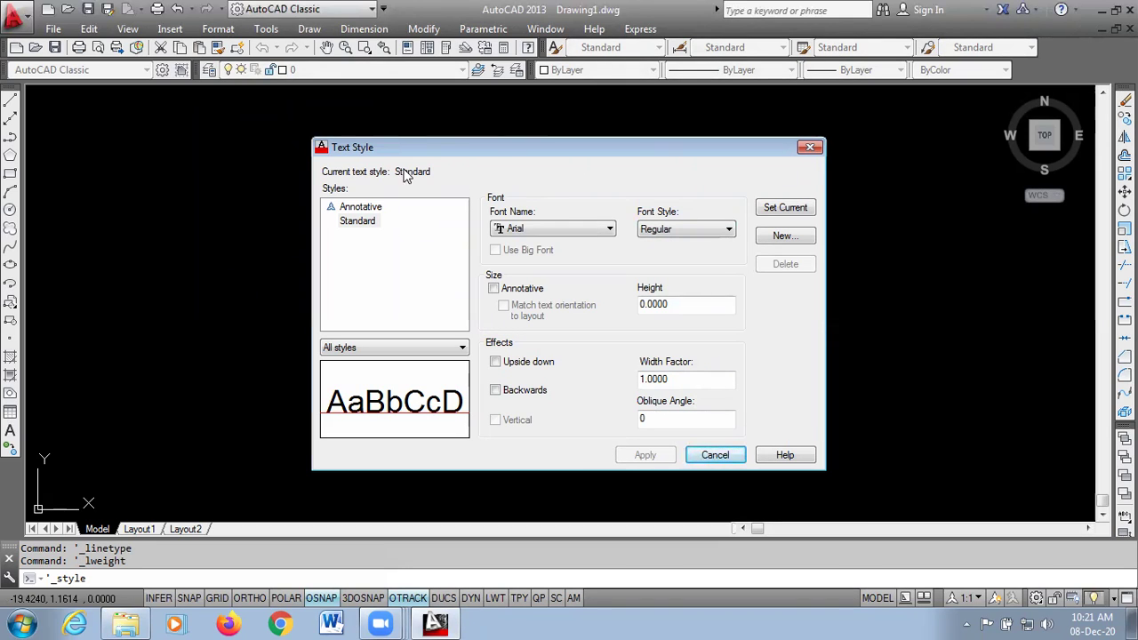
{"action": "left_click", "coordinate": [808, 147]}
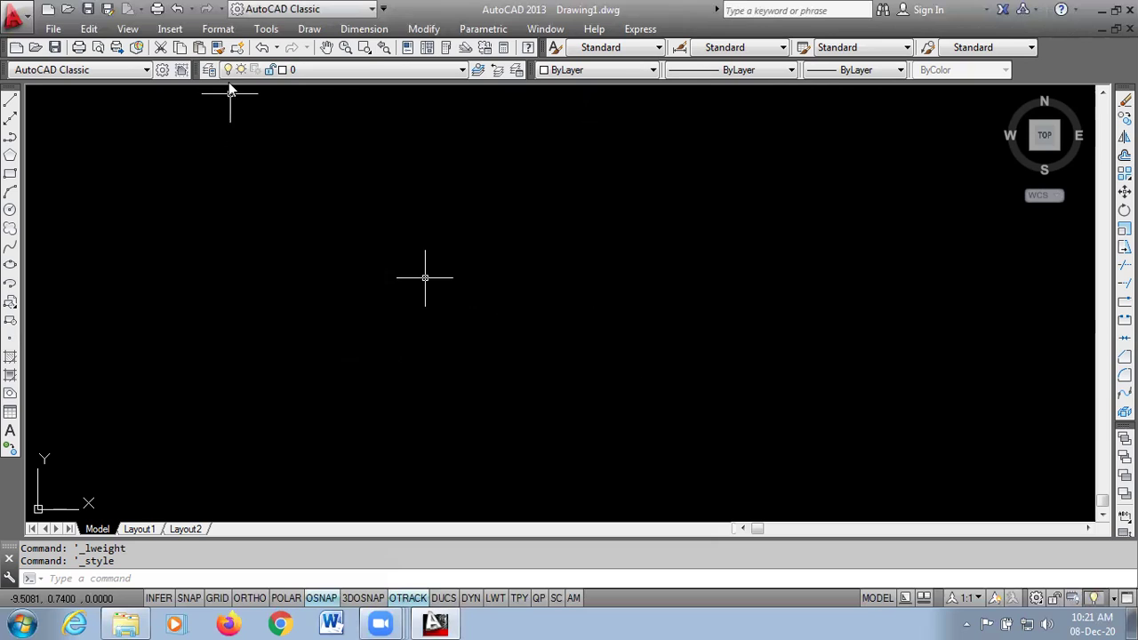
Set Standard as the current table style and review its Data cell settings, accepting them as they are
{"action": "left_click", "coordinate": [227, 32]}
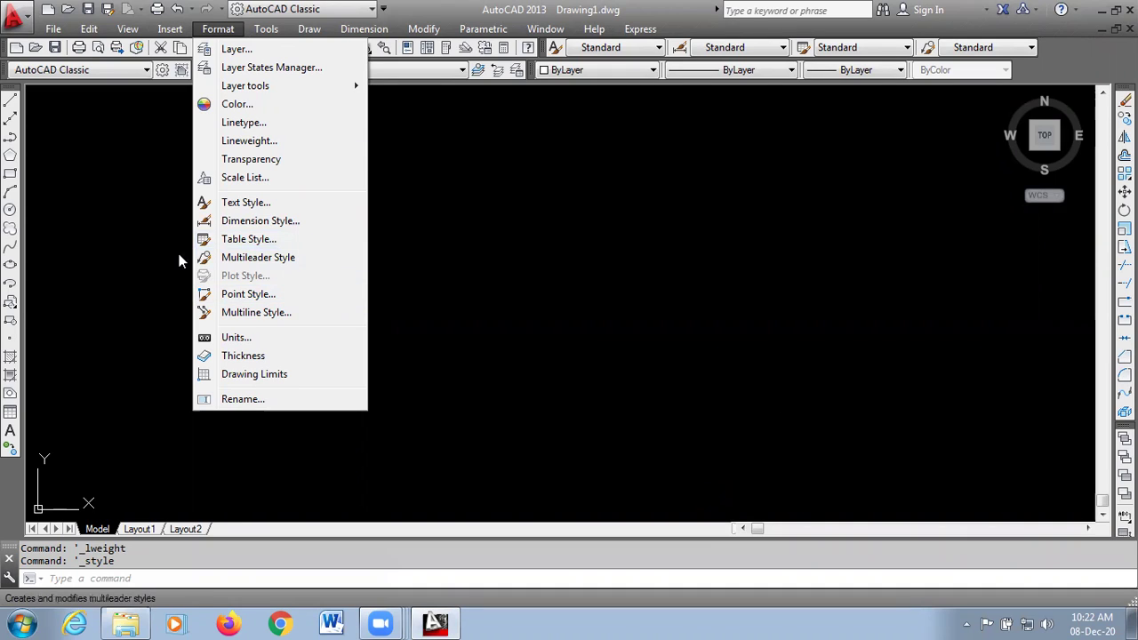
{"action": "left_click", "coordinate": [248, 240]}
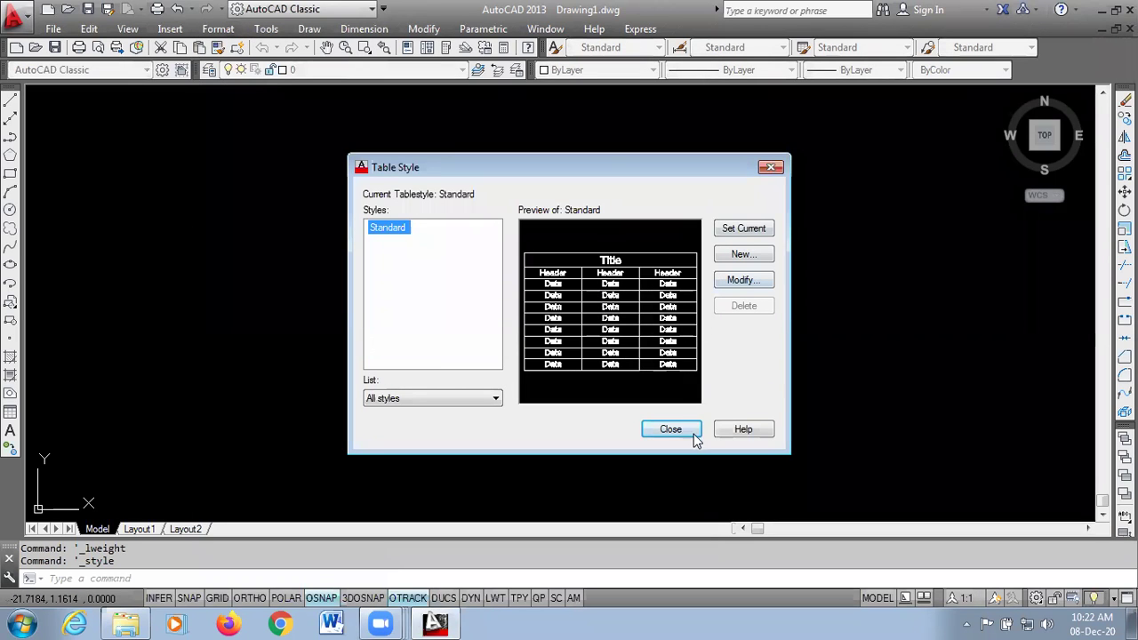
{"action": "left_click", "coordinate": [737, 230]}
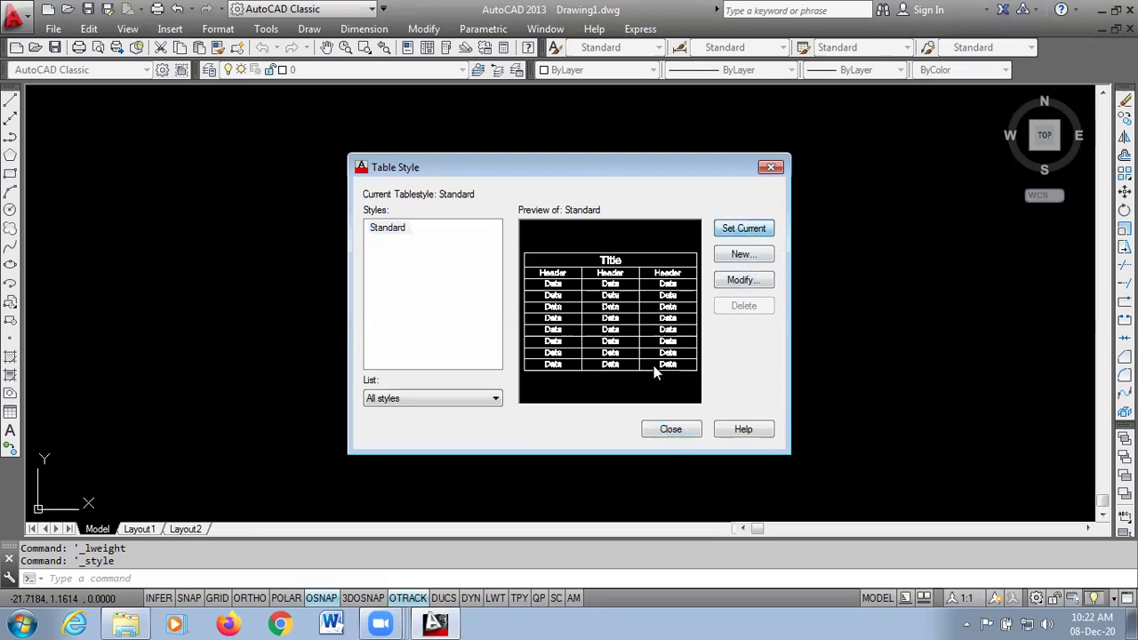
{"action": "left_click", "coordinate": [743, 282]}
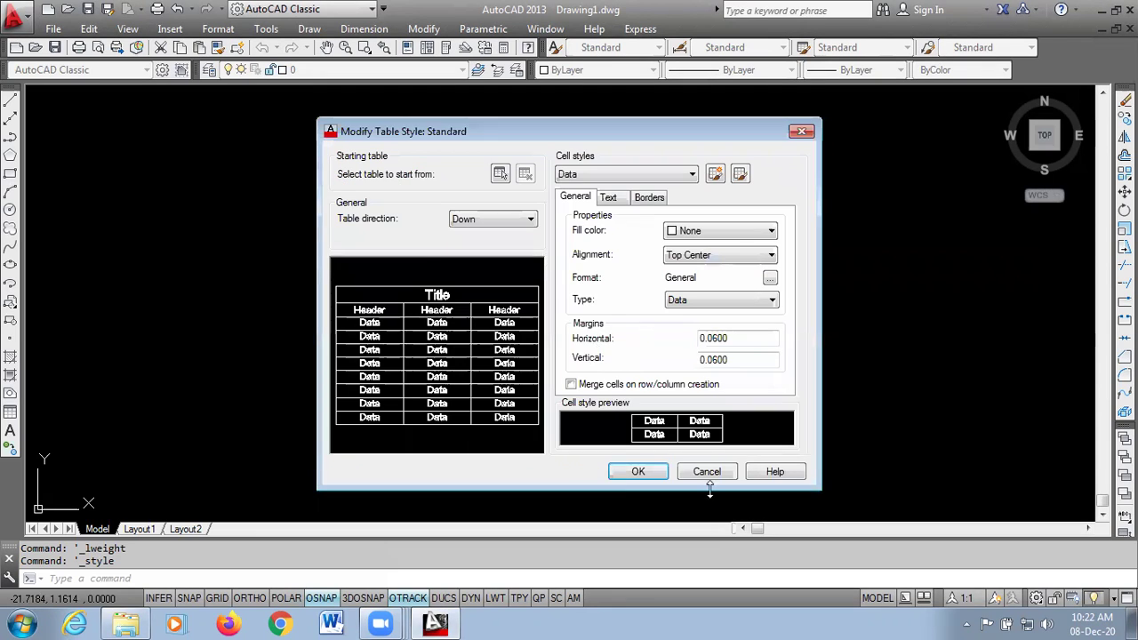
{"action": "left_click", "coordinate": [638, 473]}
{"action": "left_click", "coordinate": [672, 432]}
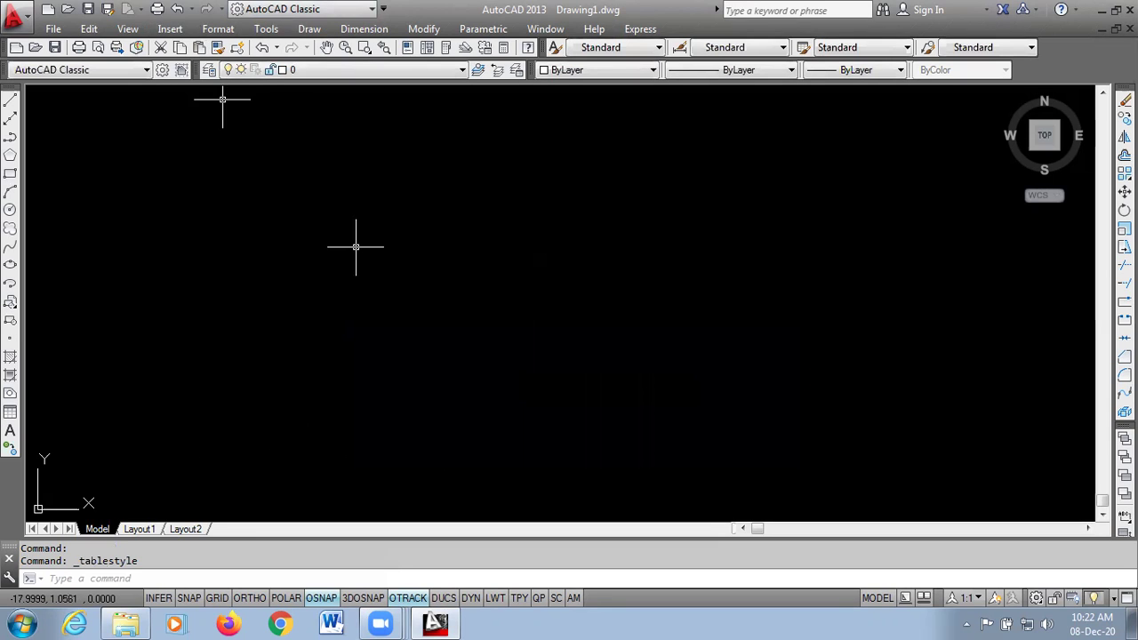
Set the point style to the circle with a cross through it and apply it
{"action": "left_click", "coordinate": [171, 29]}
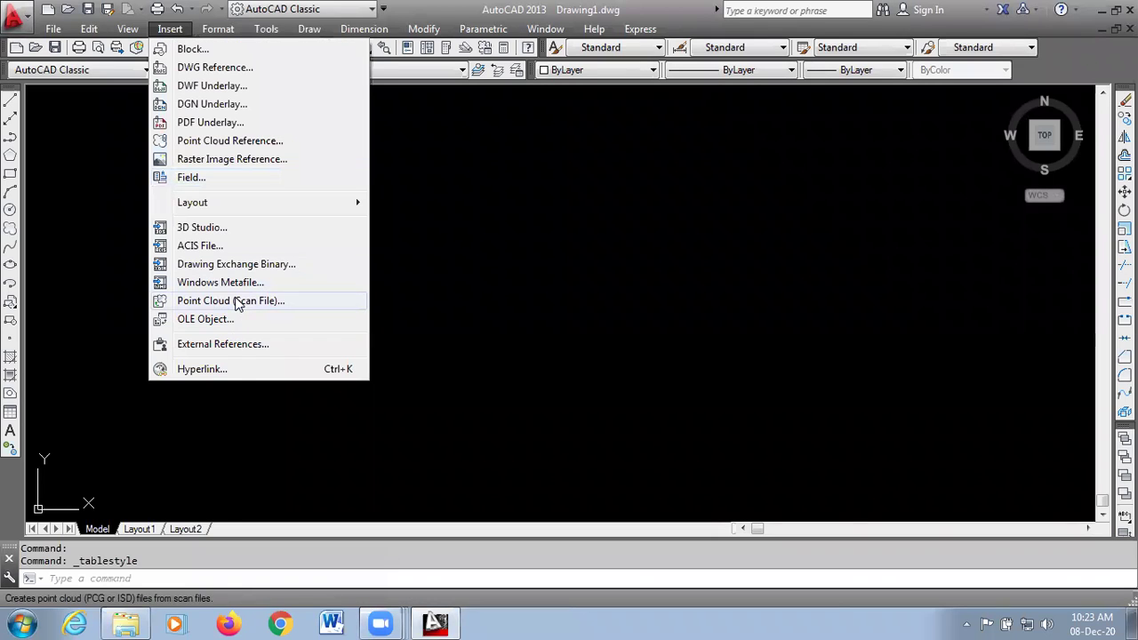
{"action": "left_click", "coordinate": [213, 48]}
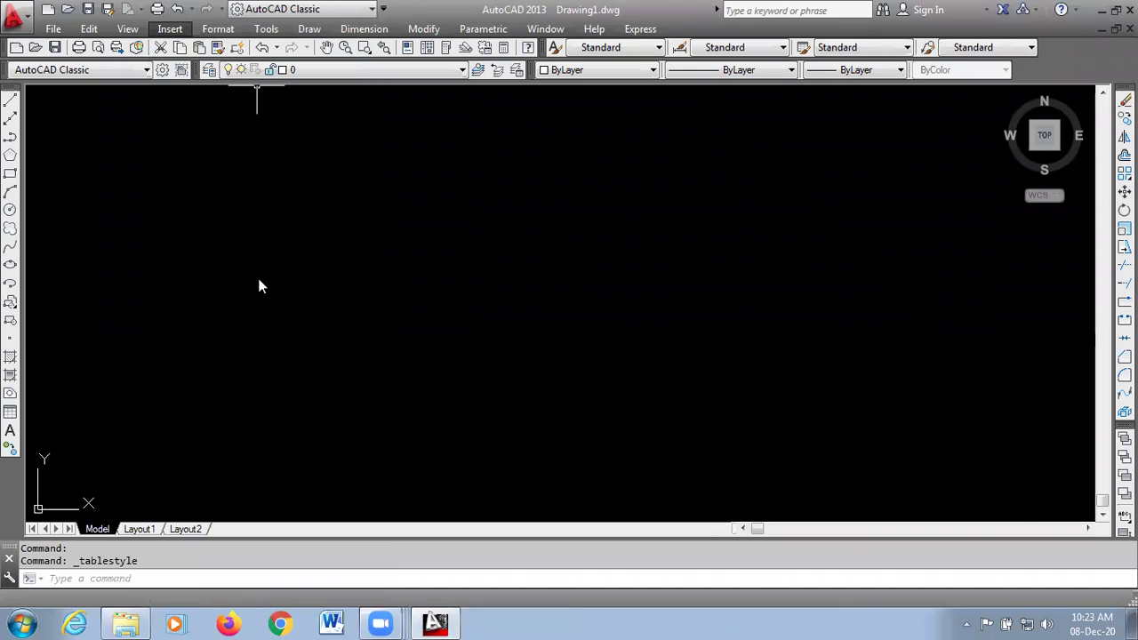
{"action": "left_click", "coordinate": [218, 28]}
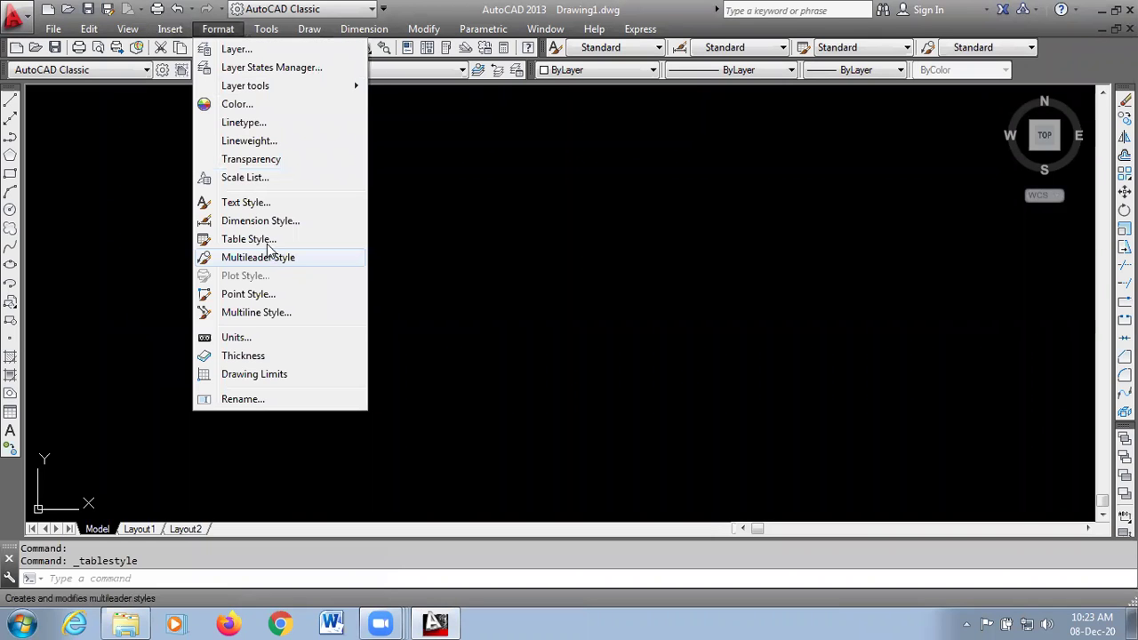
{"action": "left_click", "coordinate": [266, 297]}
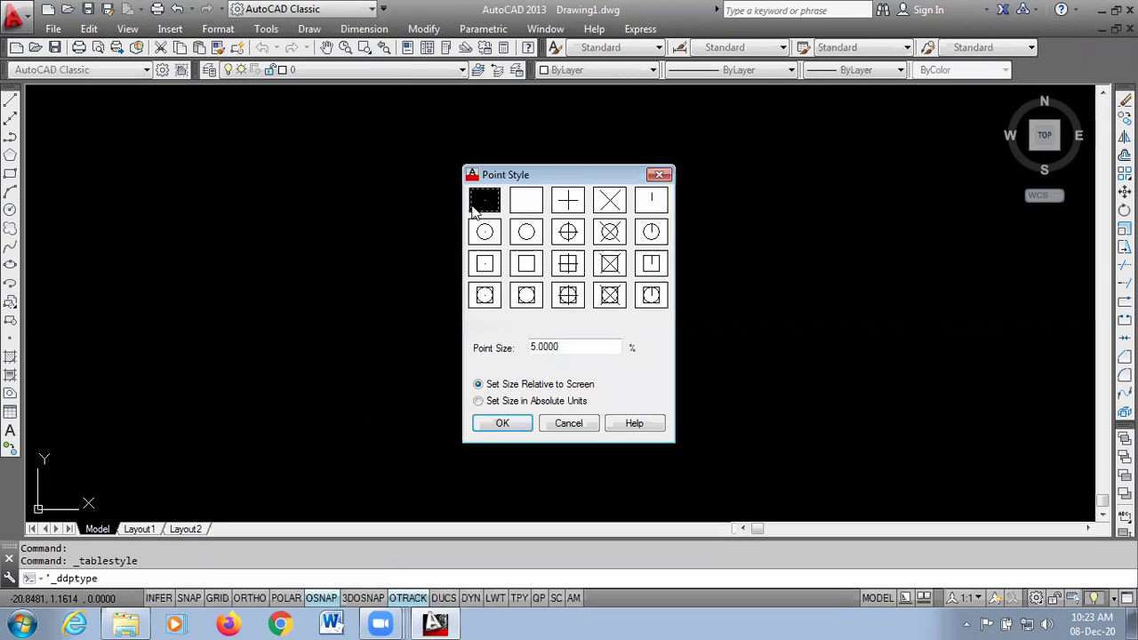
{"action": "left_click", "coordinate": [571, 238]}
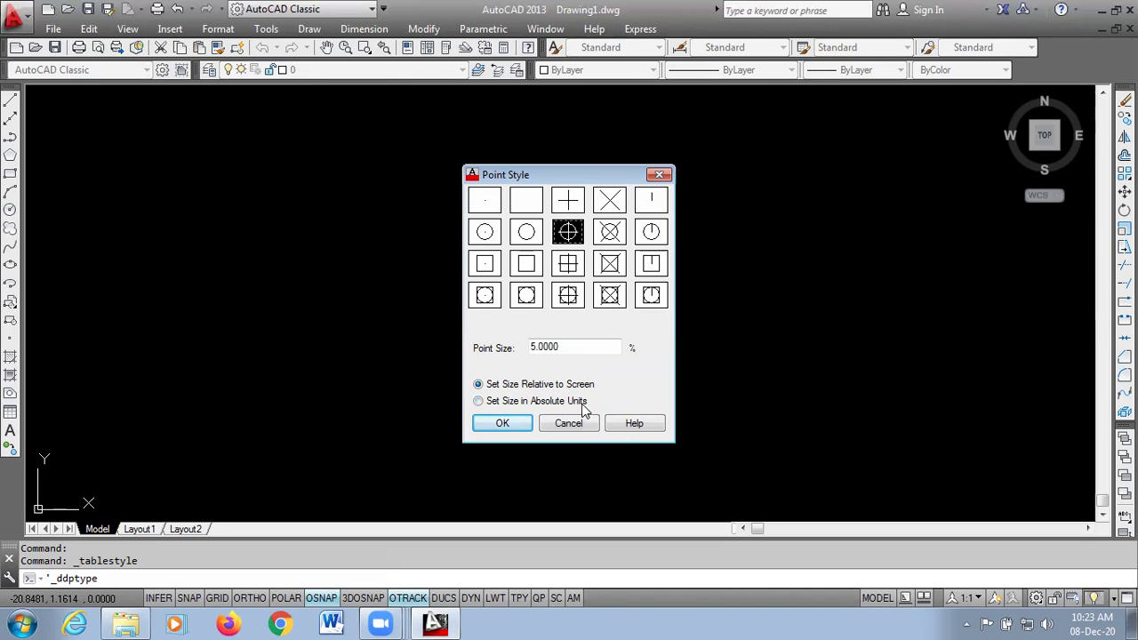
{"action": "left_click", "coordinate": [507, 424]}
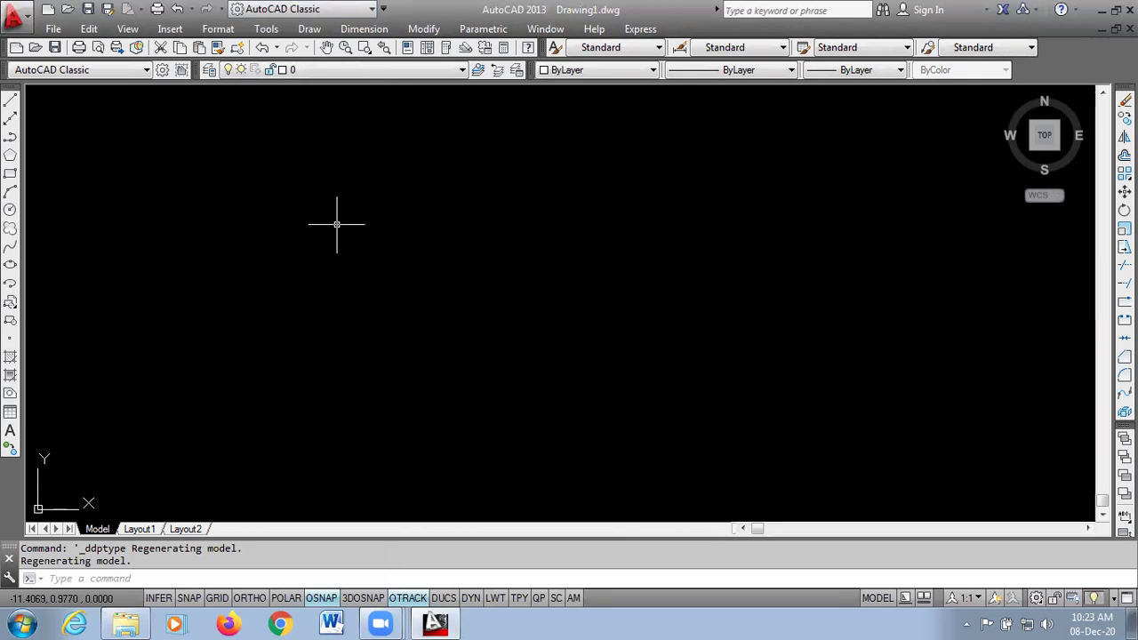
Place five sample points in the empty drawing area and end the Point command
{"action": "left_click", "coordinate": [9, 338]}
{"action": "left_click", "coordinate": [522, 302]}
{"action": "left_click", "coordinate": [617, 278]}
{"action": "left_click", "coordinate": [769, 234]}
{"action": "left_click", "coordinate": [693, 313]}
{"action": "key", "text": "Return"}
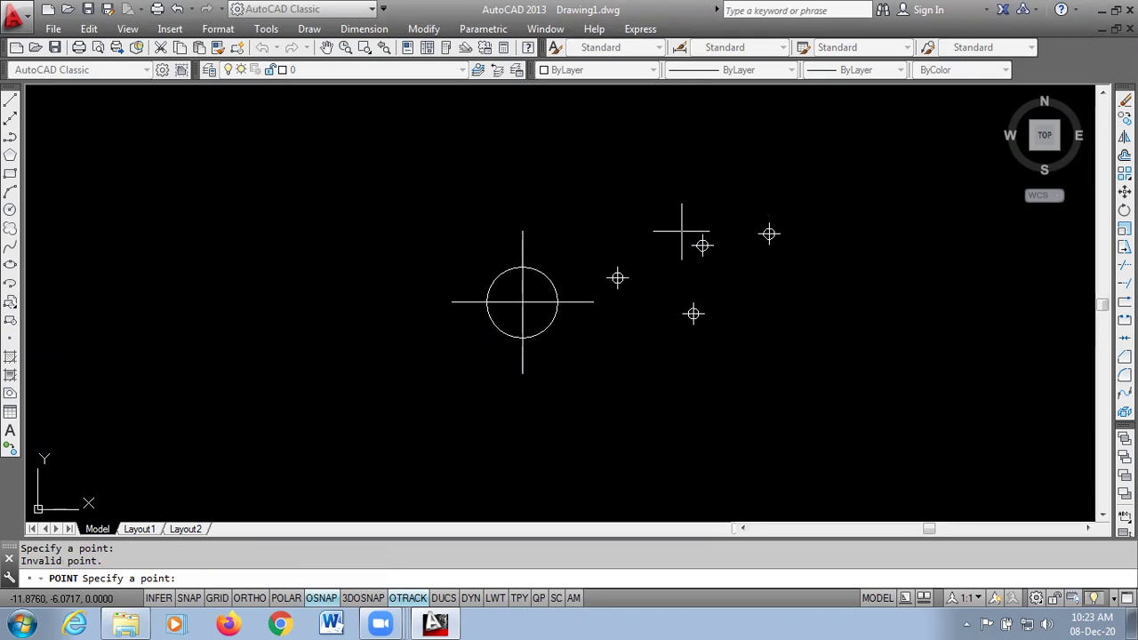
{"action": "key", "text": "Escape"}
Erase all five sample points from the drawing
{"action": "left_click", "coordinate": [821, 209]}
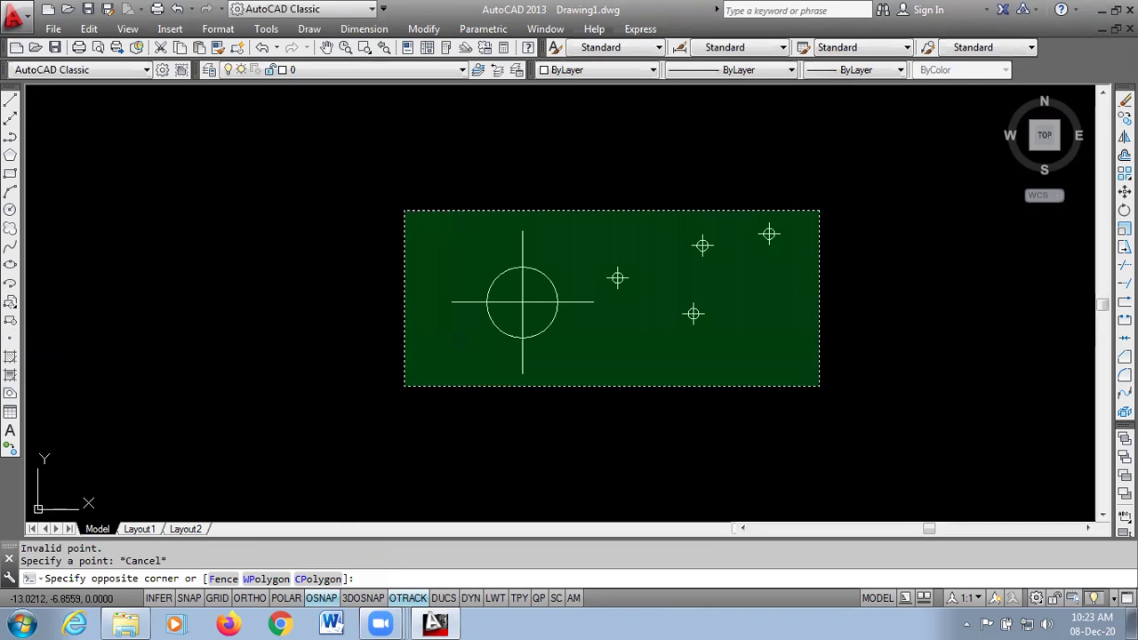
{"action": "left_click", "coordinate": [404, 386]}
{"action": "key", "text": "Delete"}
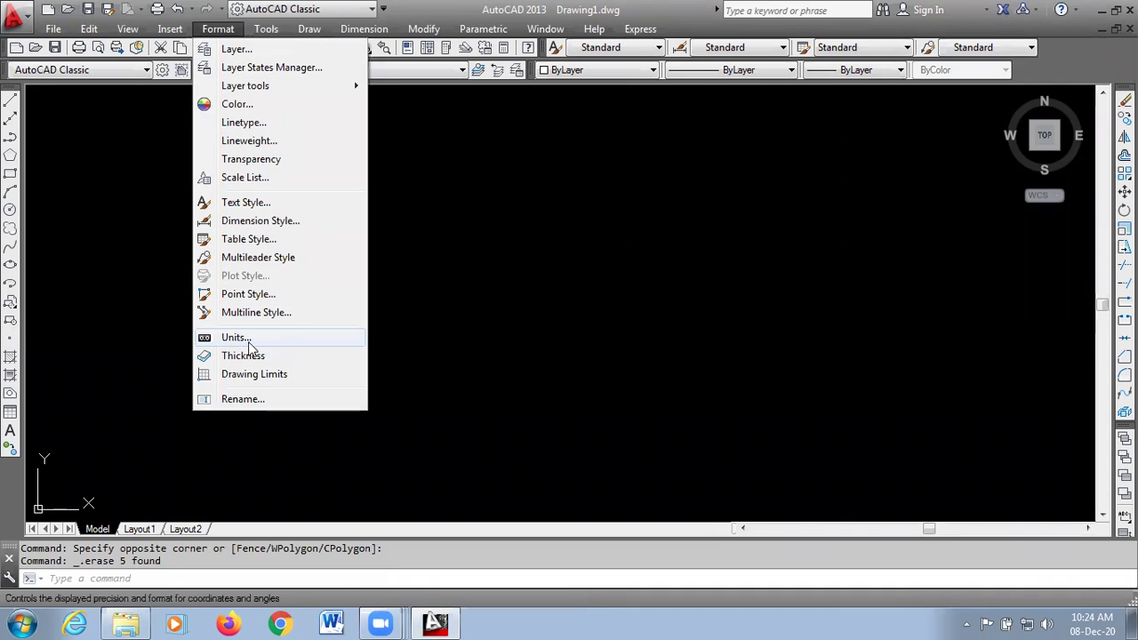
In the drawing units, choose decimal lengths with 0.00000000 precision and set the insertion scale to Millimeters
{"action": "left_click", "coordinate": [358, 337]}
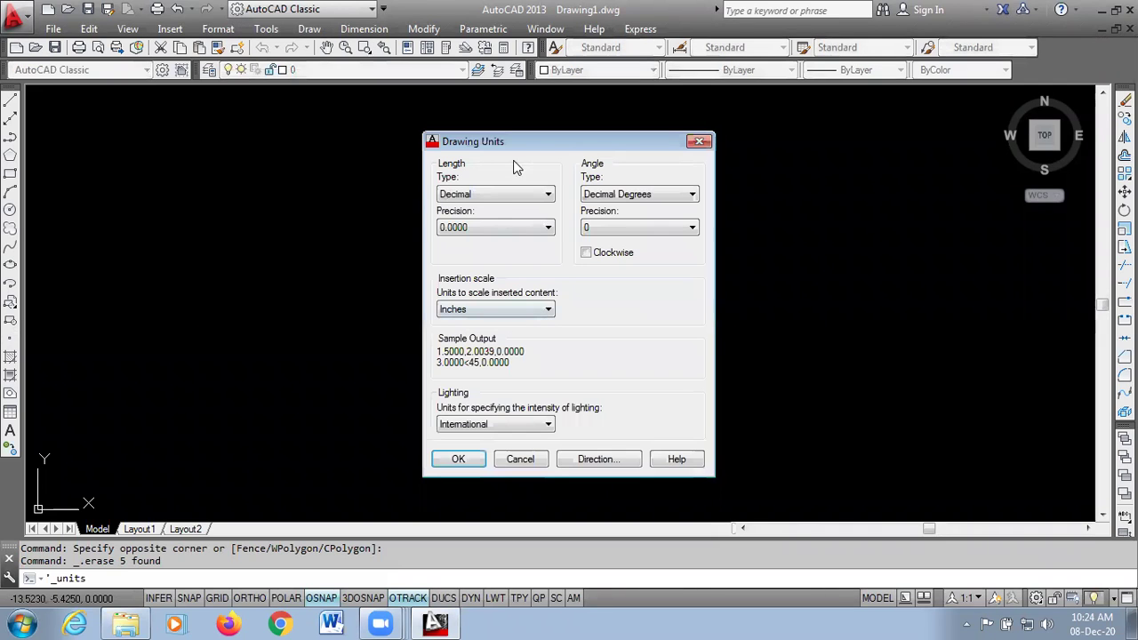
{"action": "left_click_drag", "start_coordinate": [520, 138], "coordinate": [463, 122]}
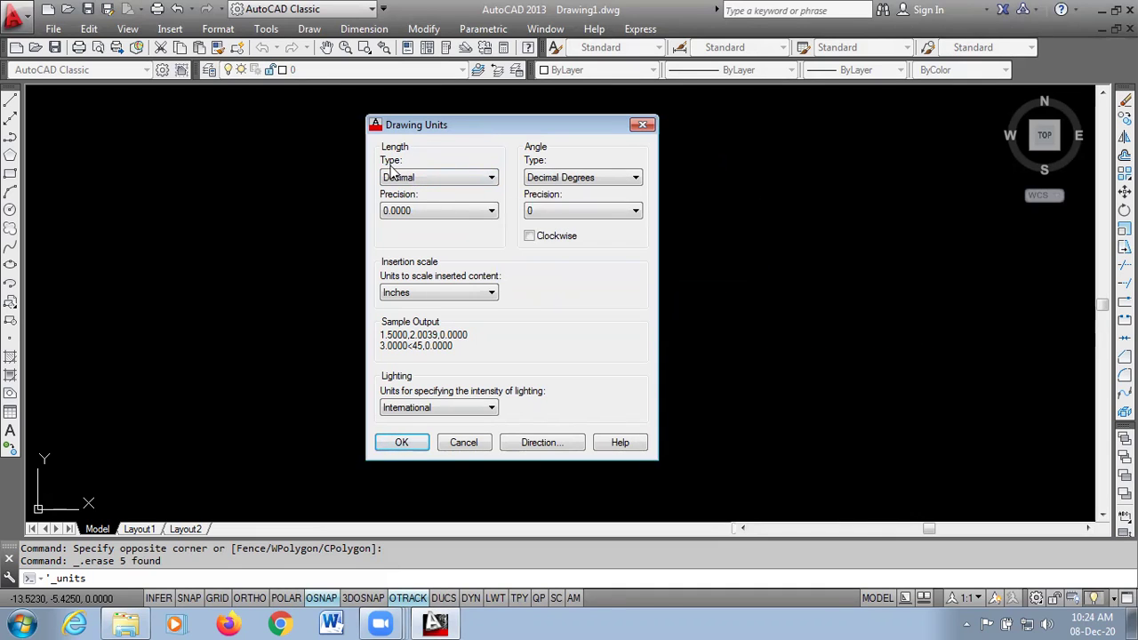
{"action": "left_click", "coordinate": [427, 182]}
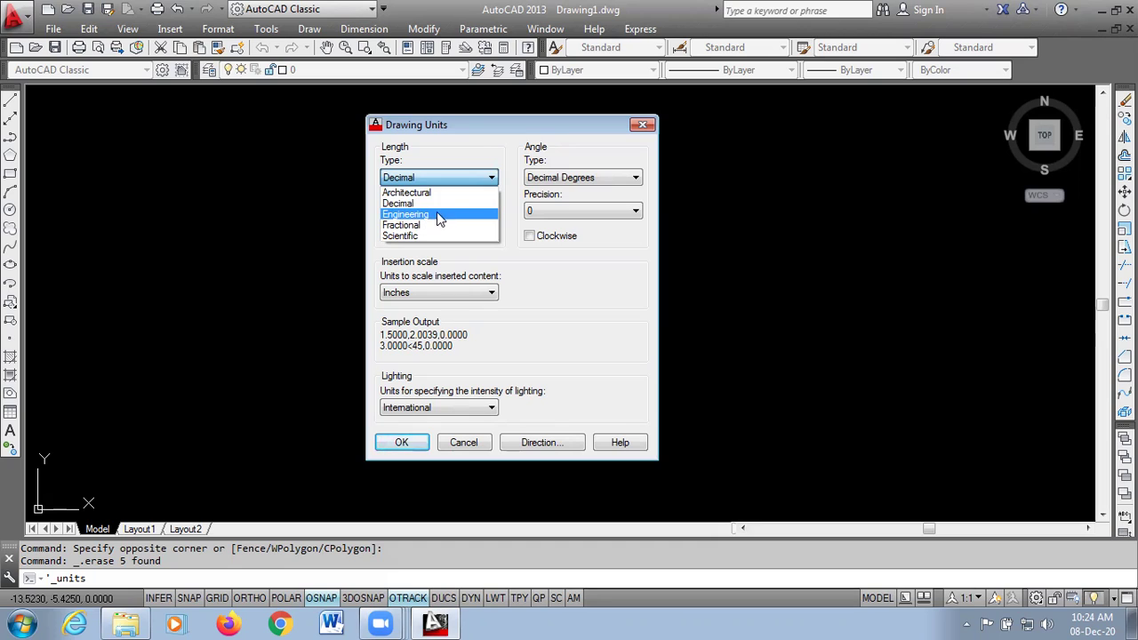
{"action": "left_click", "coordinate": [433, 203]}
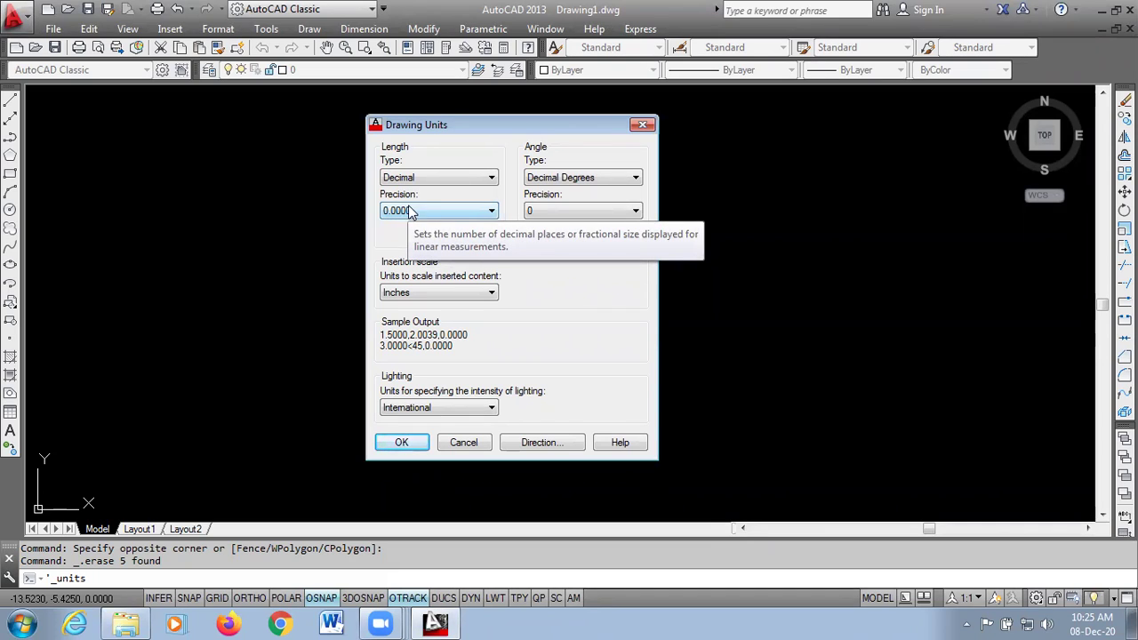
{"action": "left_click", "coordinate": [424, 214]}
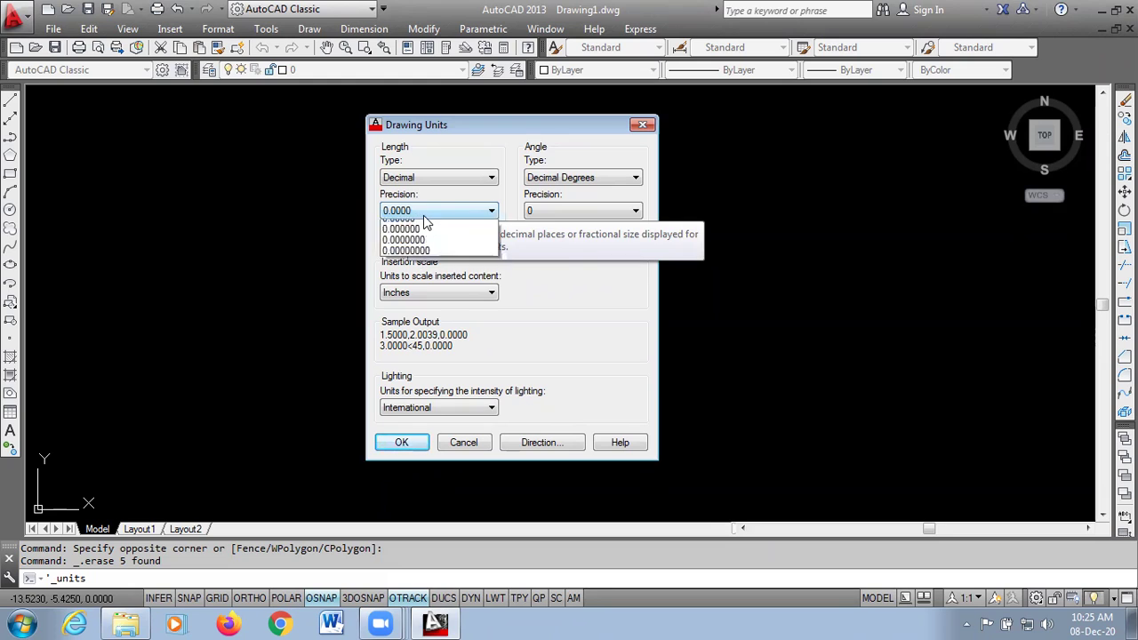
{"action": "left_click", "coordinate": [425, 313]}
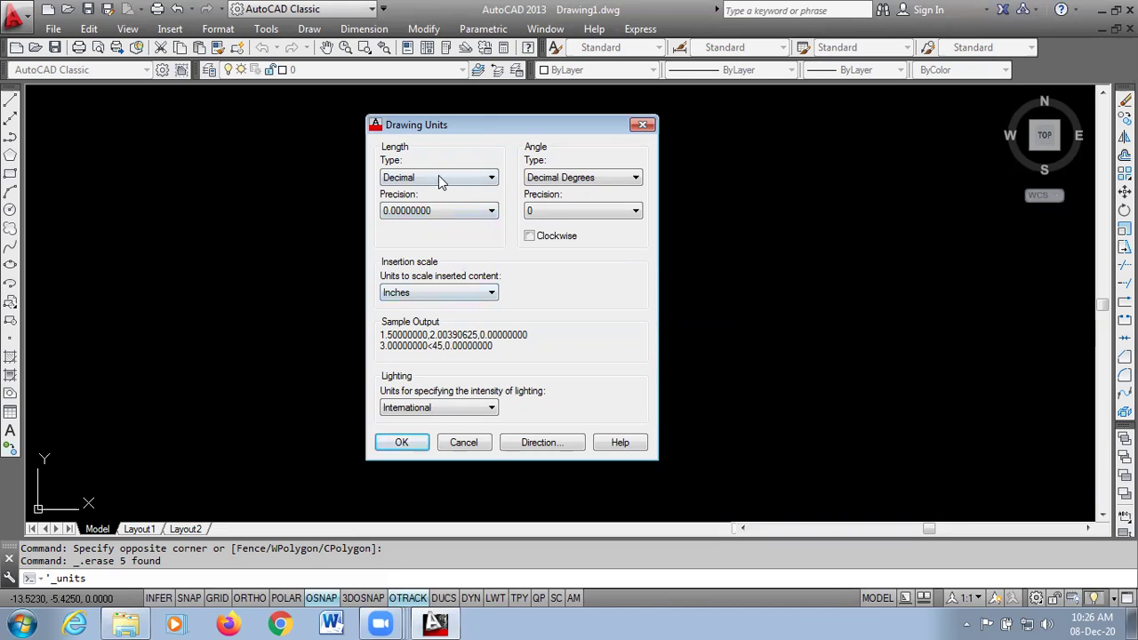
{"action": "left_click", "coordinate": [427, 294]}
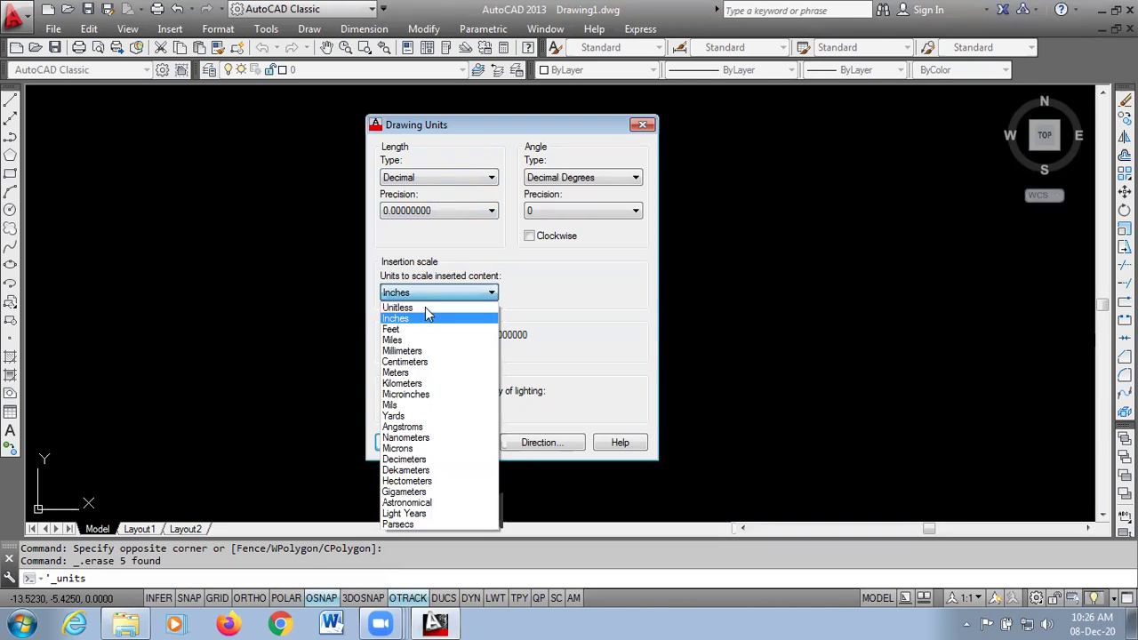
{"action": "left_click", "coordinate": [421, 353]}
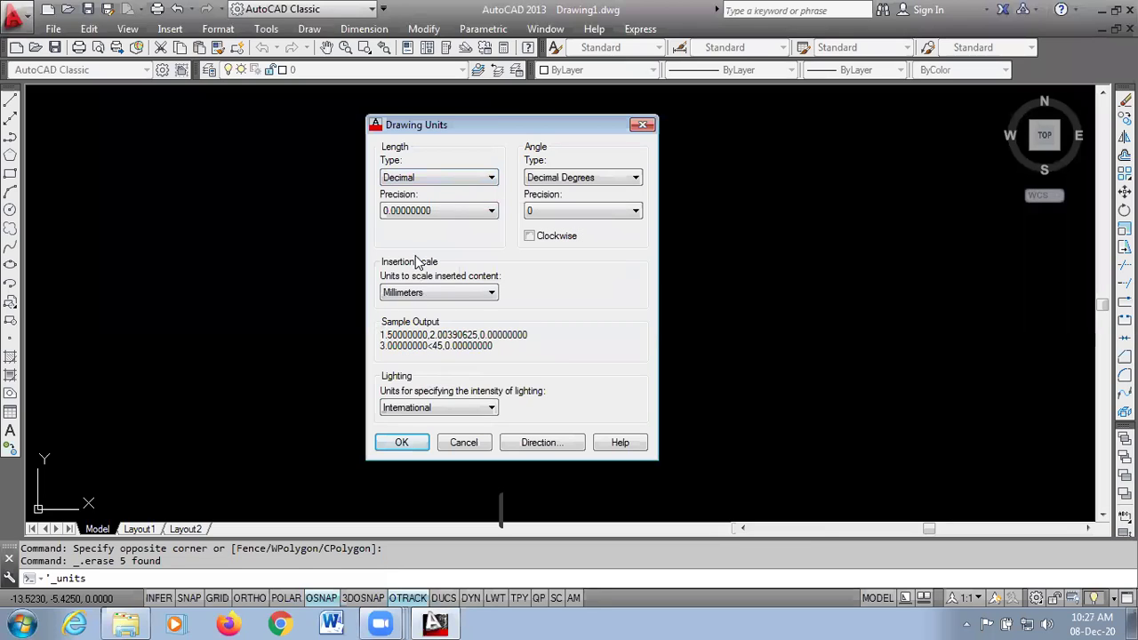
Switch the length type to Engineering and the insertion scale to Inches, and apply the drawing units
{"action": "left_click", "coordinate": [447, 181]}
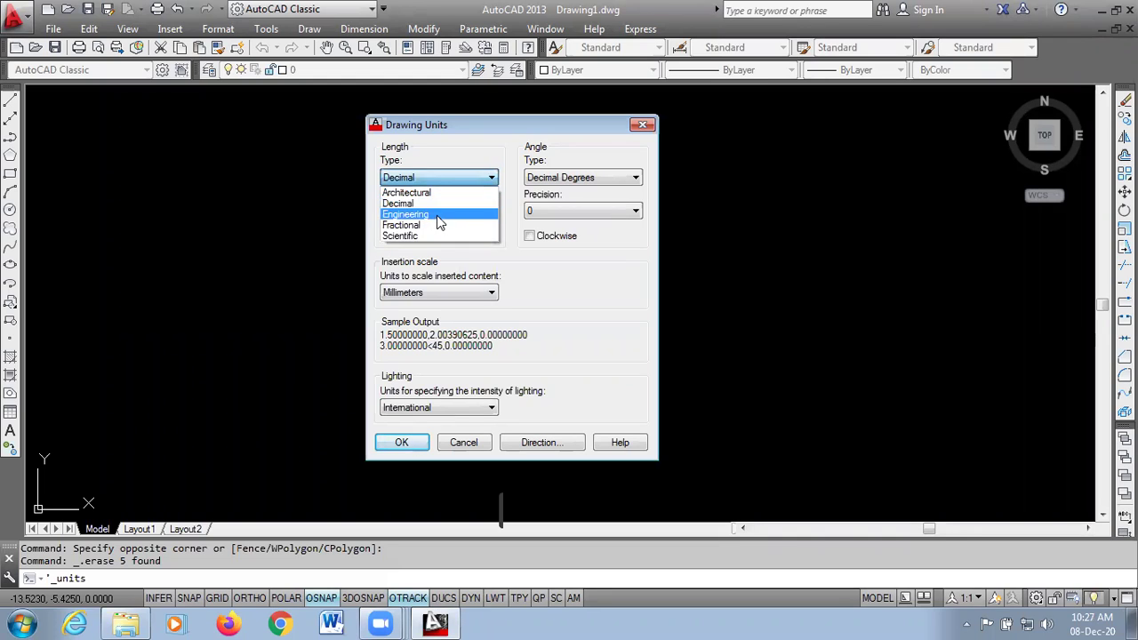
{"action": "left_click", "coordinate": [437, 215]}
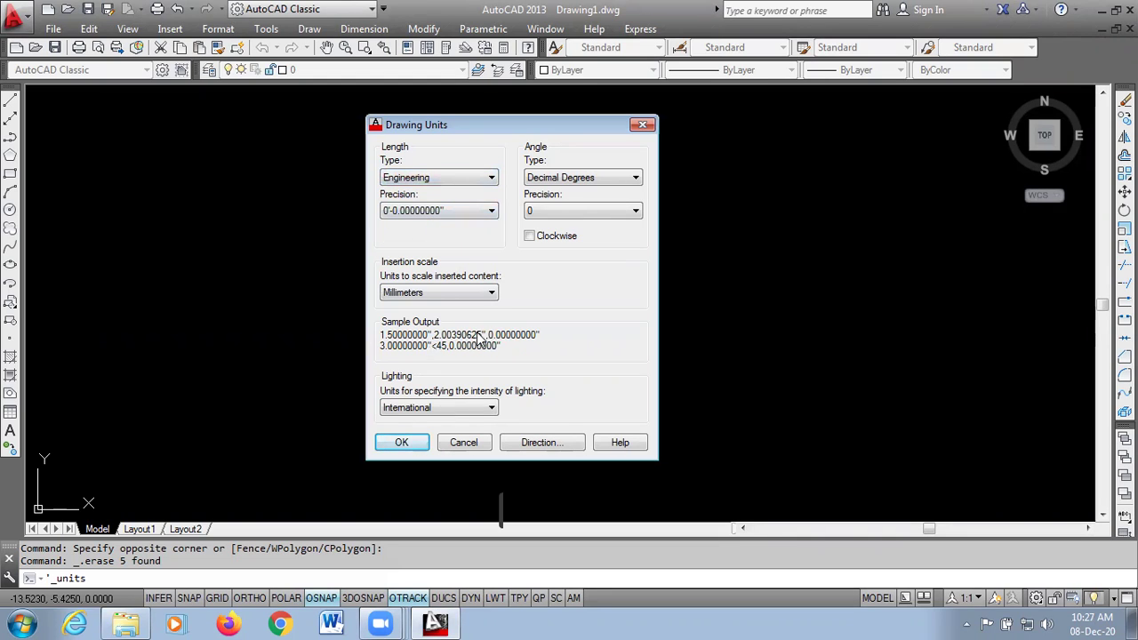
{"action": "left_click", "coordinate": [437, 294]}
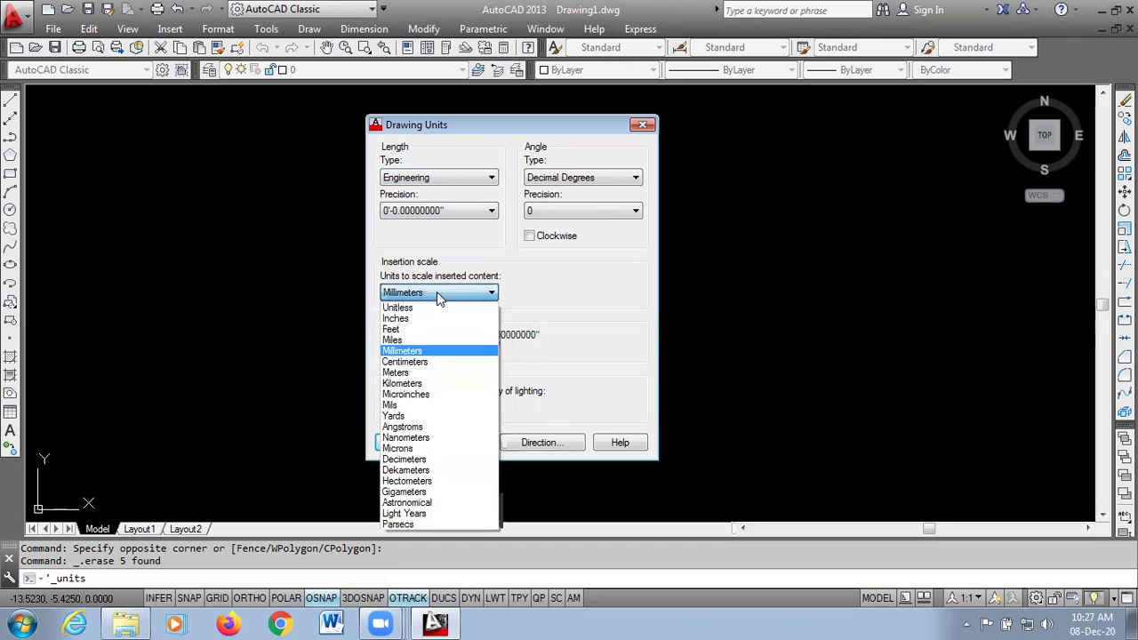
{"action": "left_click", "coordinate": [428, 319]}
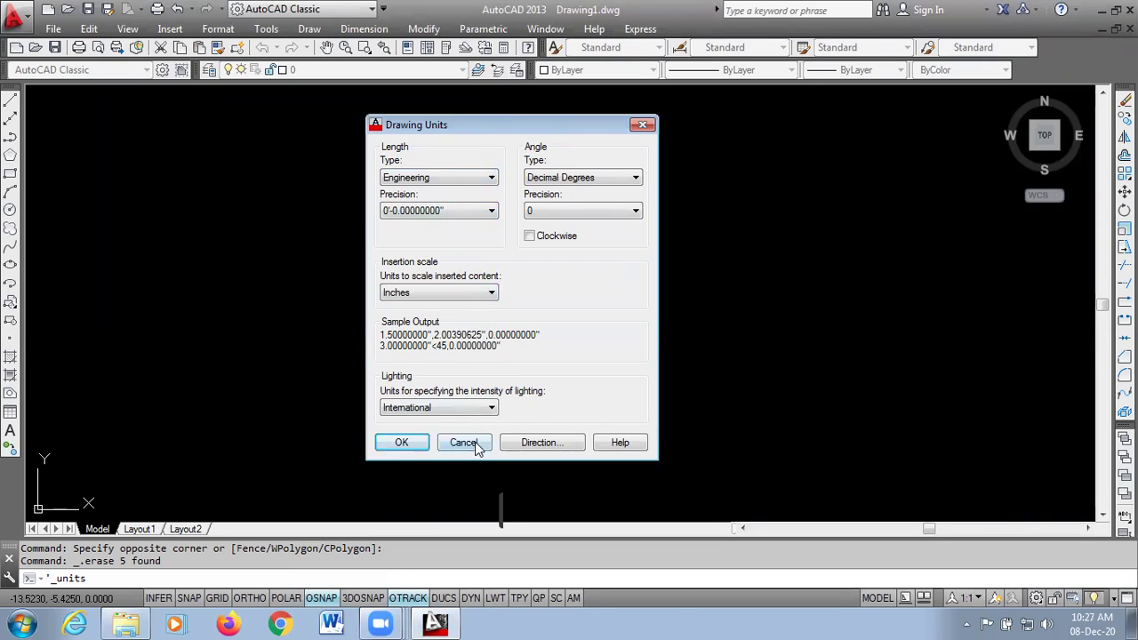
{"action": "left_click", "coordinate": [401, 442]}
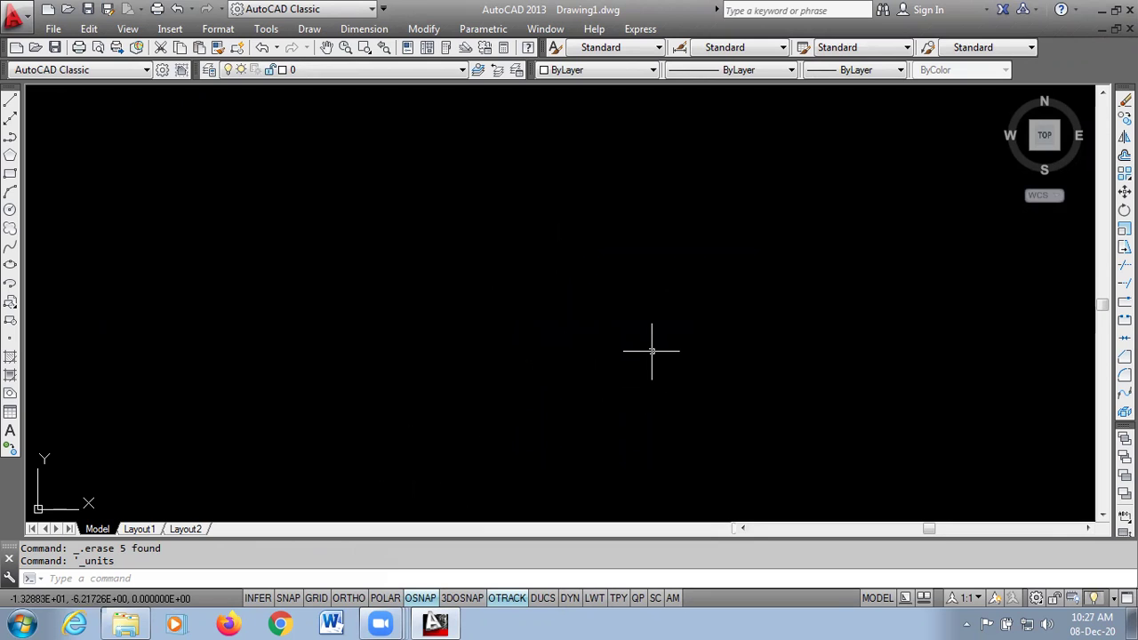
Set the drawing units to Decimal length with precision 0 and an insertion scale of Millimeters, and apply them
{"action": "left_click", "coordinate": [218, 29]}
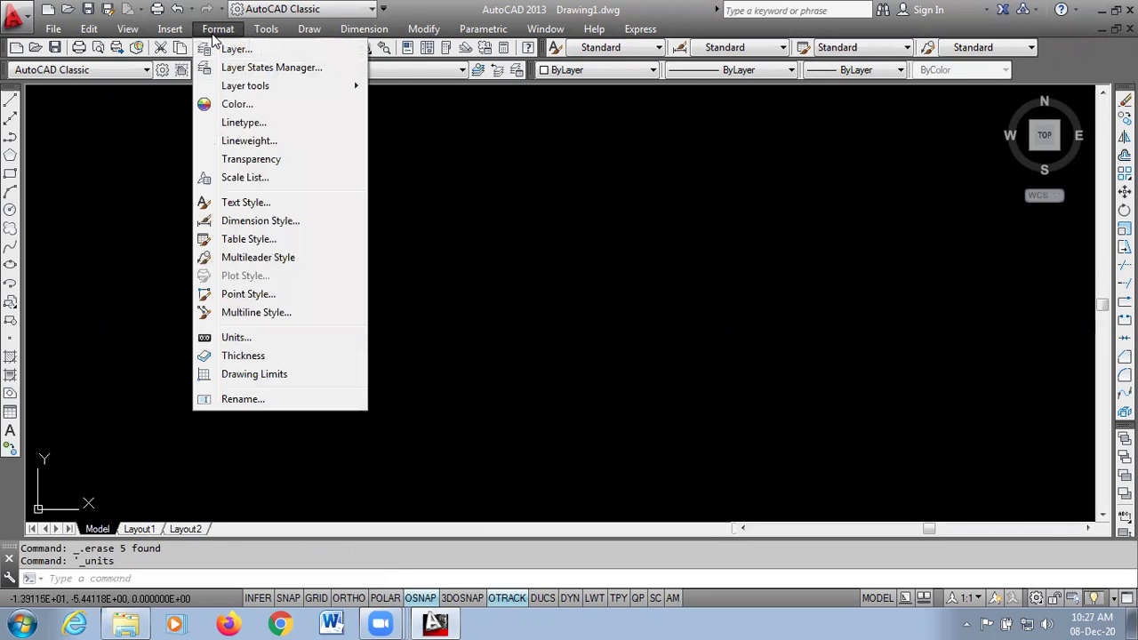
{"action": "left_click", "coordinate": [267, 338]}
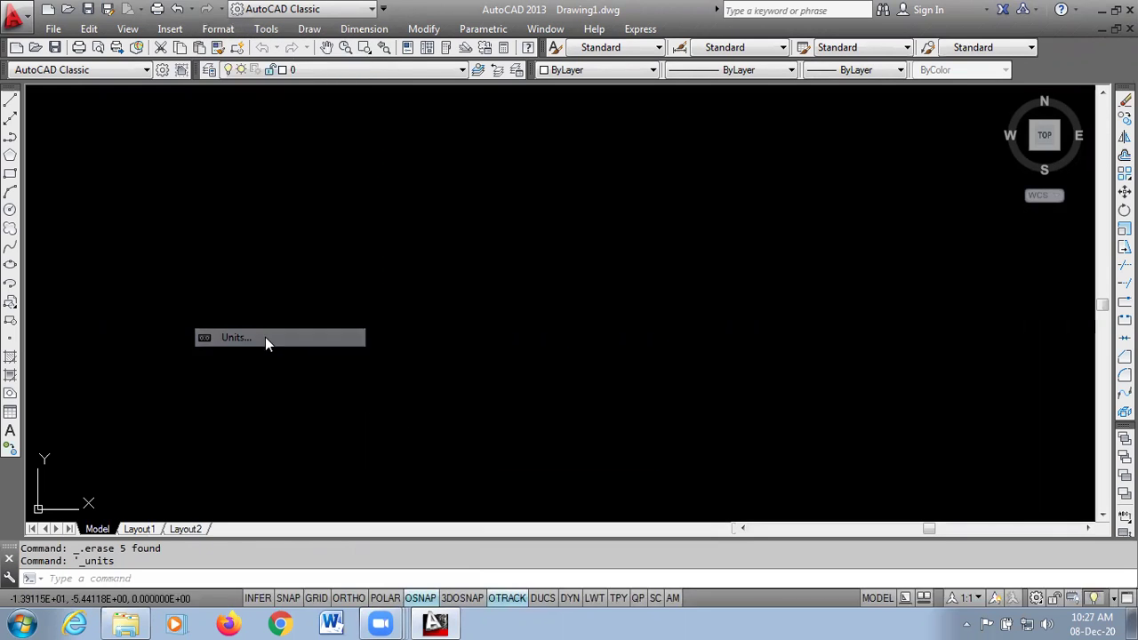
{"action": "left_click", "coordinate": [457, 180]}
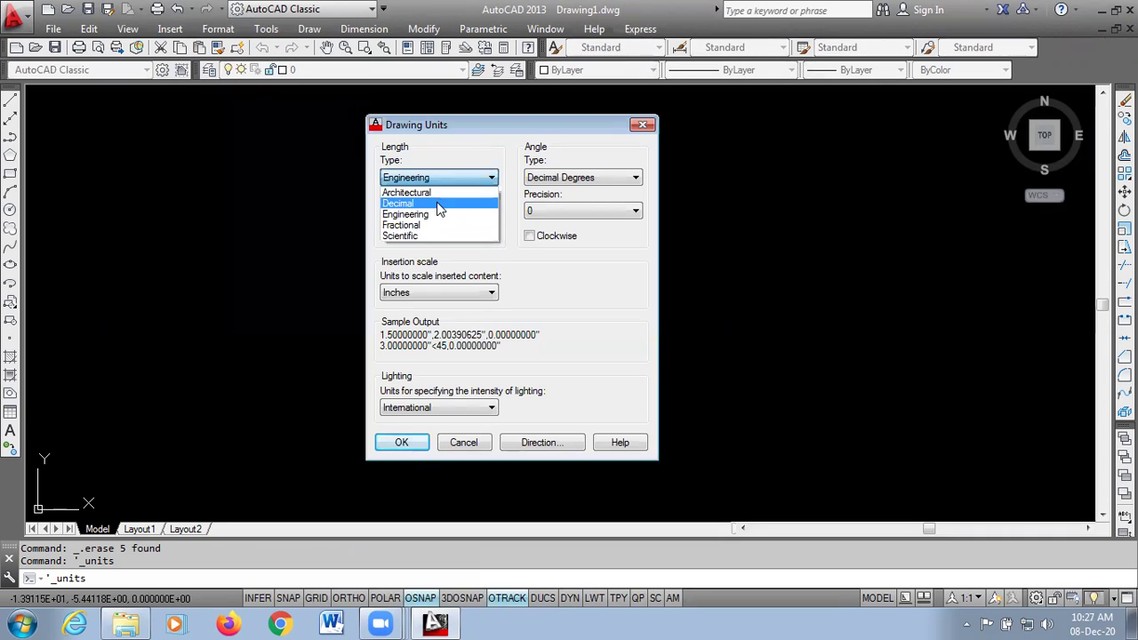
{"action": "left_click", "coordinate": [437, 202]}
{"action": "left_click", "coordinate": [436, 211]}
{"action": "left_click", "coordinate": [427, 226]}
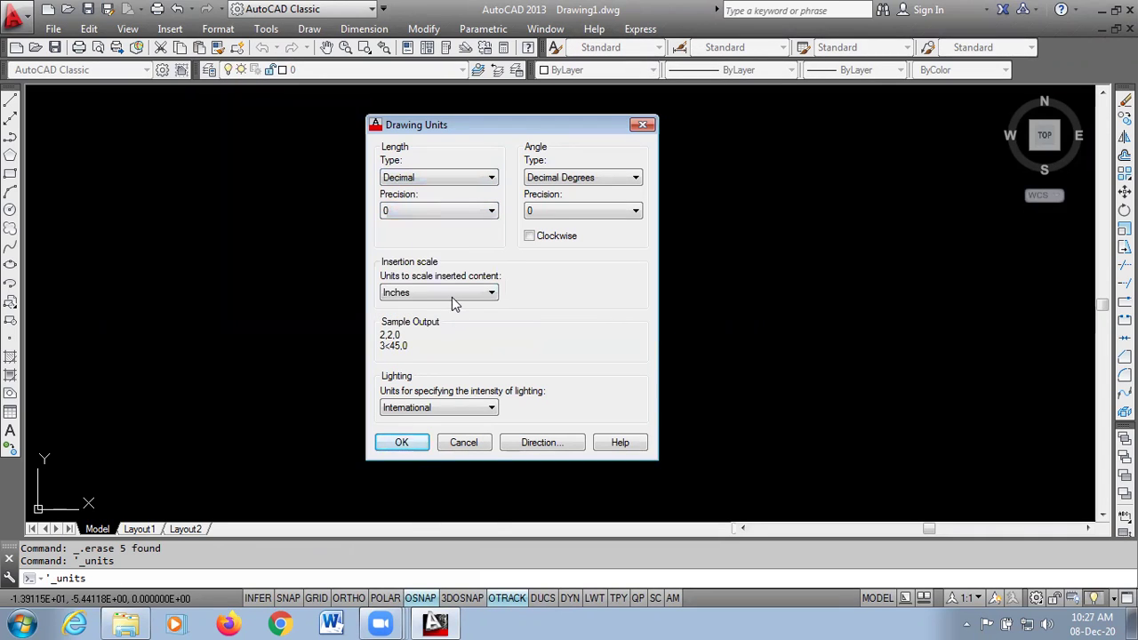
{"action": "left_click", "coordinate": [446, 296]}
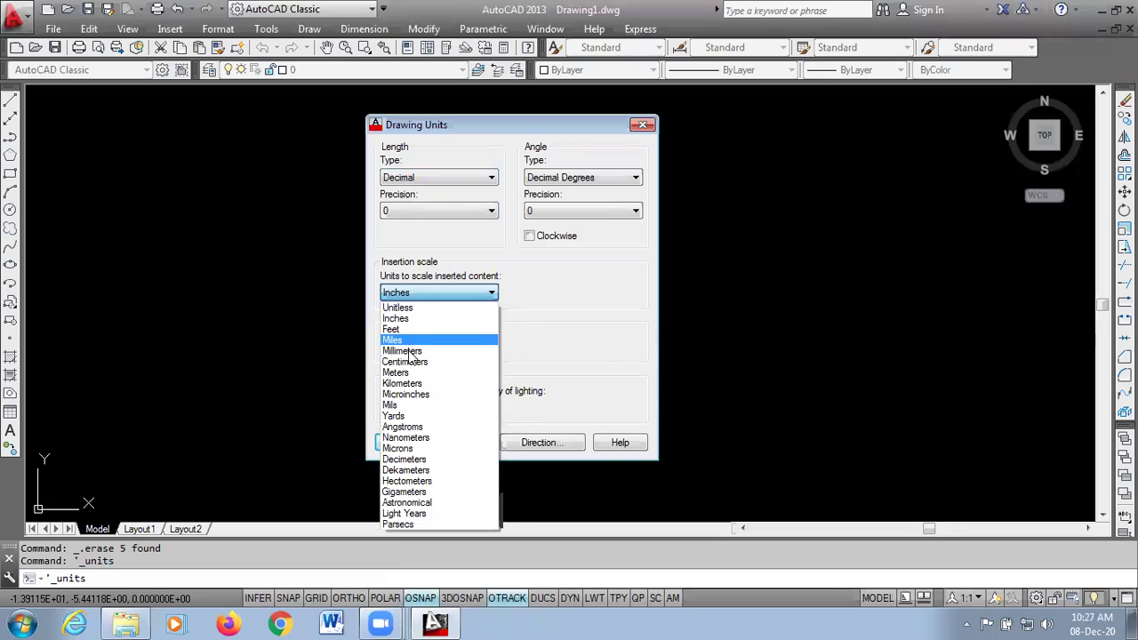
{"action": "left_click", "coordinate": [444, 352]}
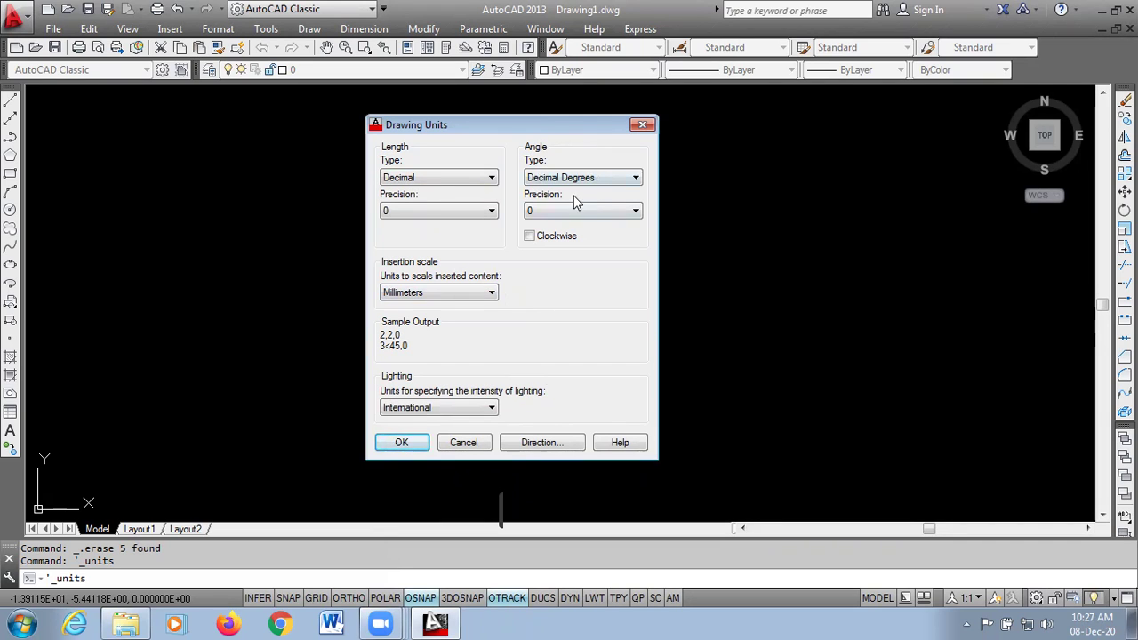
{"action": "left_click", "coordinate": [402, 442]}
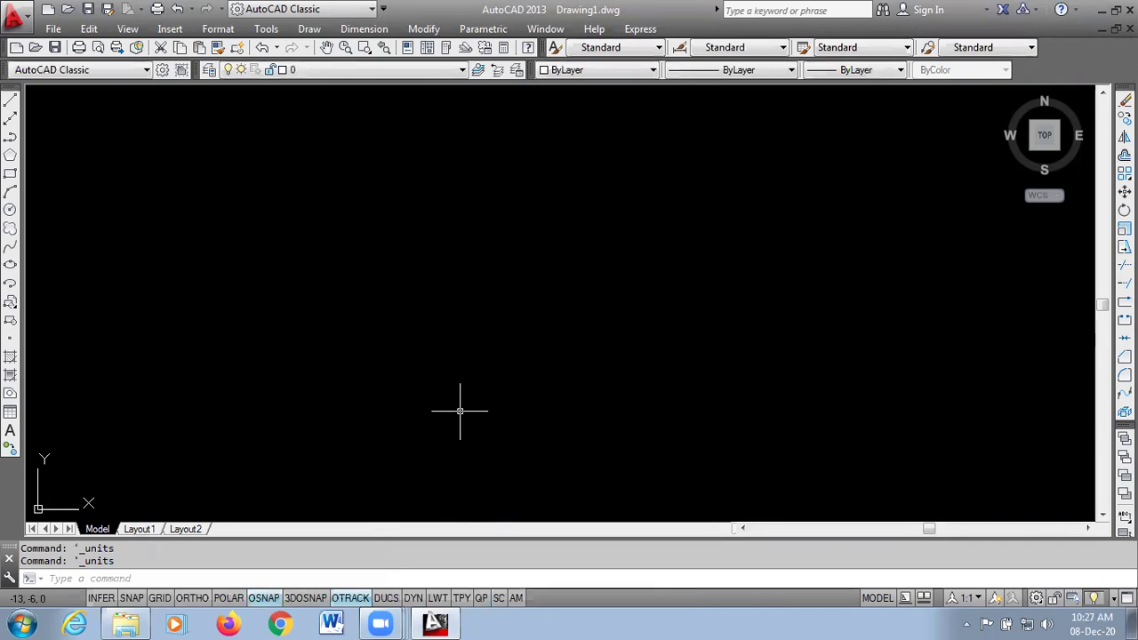
Open the Dimension Style Manager
{"action": "left_click", "coordinate": [218, 28]}
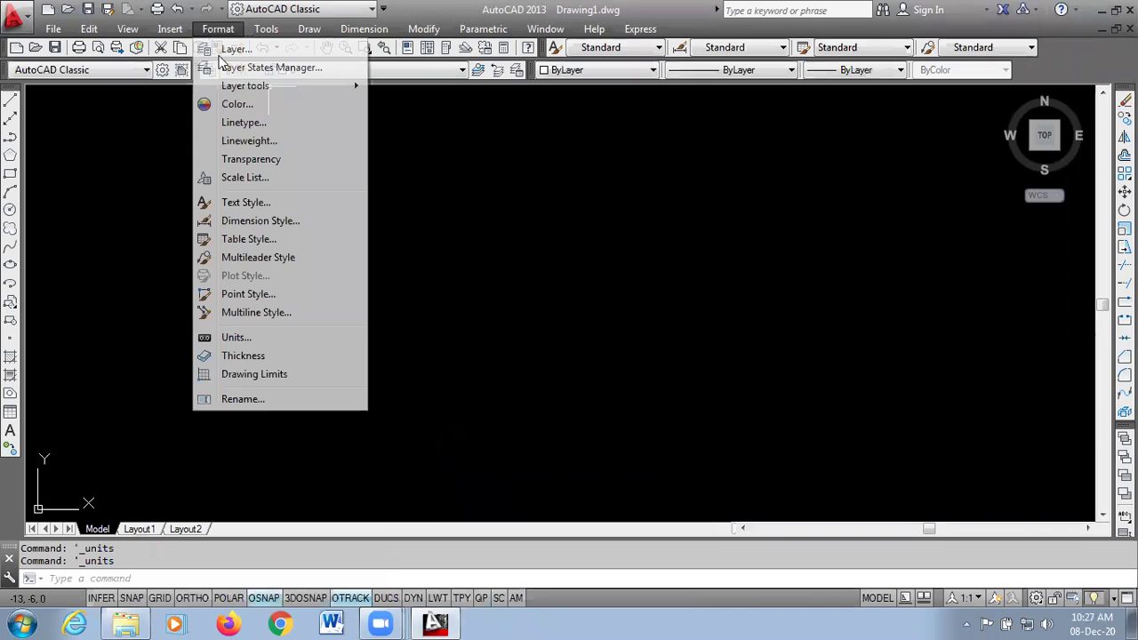
{"action": "left_click", "coordinate": [256, 224]}
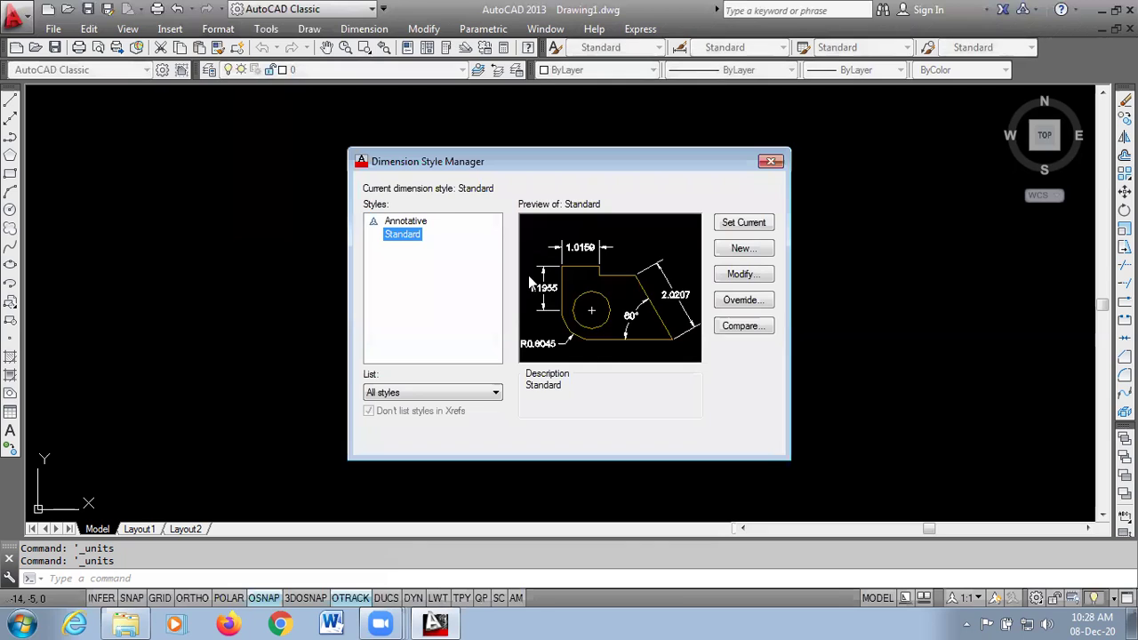
{"action": "left_click", "coordinate": [749, 493]}
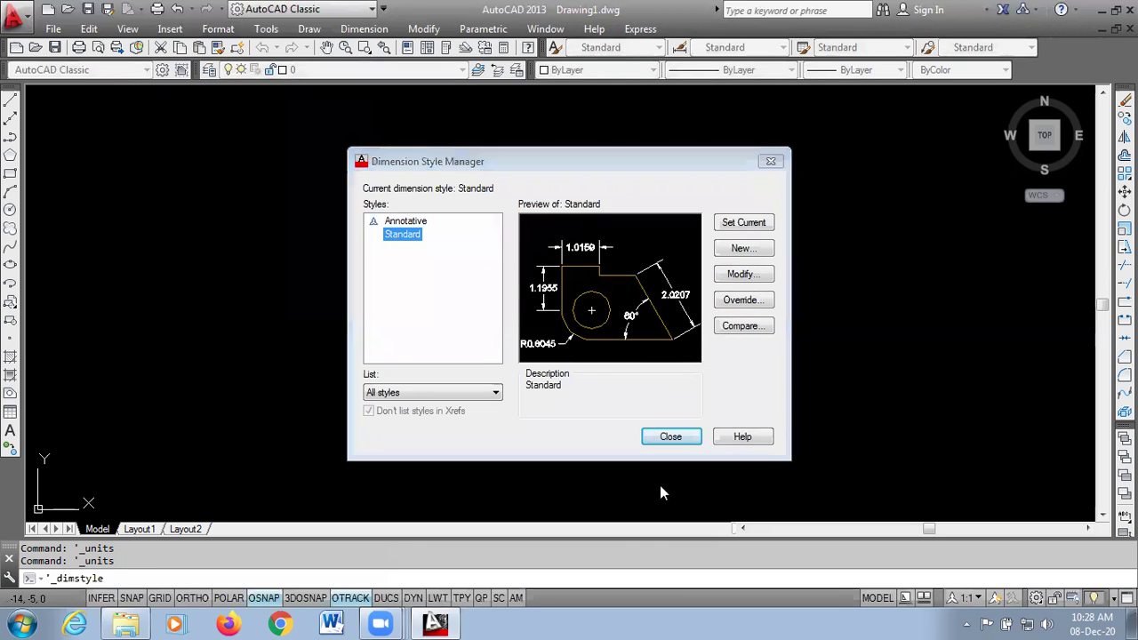
{"action": "mouse_move", "coordinate": [560, 265]}
{"action": "left_mouse_down"}
{"action": "mouse_move", "coordinate": [607, 264]}
{"action": "mouse_move", "coordinate": [565, 242]}
{"action": "mouse_move", "coordinate": [658, 260]}
{"action": "left_mouse_up"}
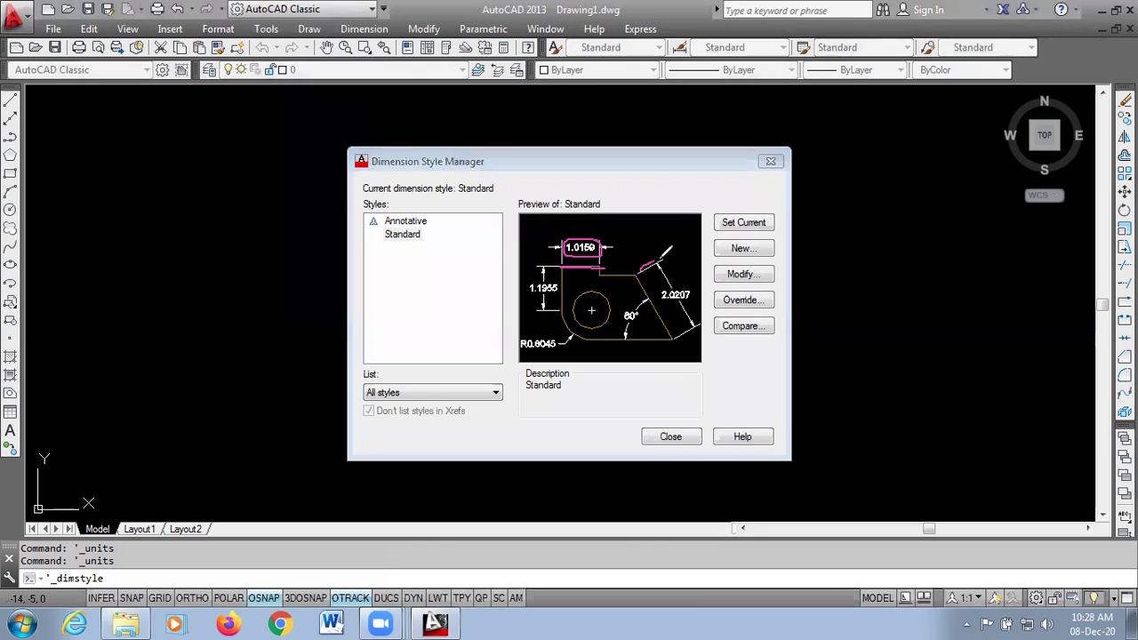
{"action": "mouse_move", "coordinate": [678, 338]}
{"action": "left_mouse_down"}
{"action": "mouse_move", "coordinate": [711, 320]}
{"action": "mouse_move", "coordinate": [681, 278]}
{"action": "mouse_move", "coordinate": [625, 338]}
{"action": "mouse_move", "coordinate": [556, 345]}
{"action": "left_mouse_up"}
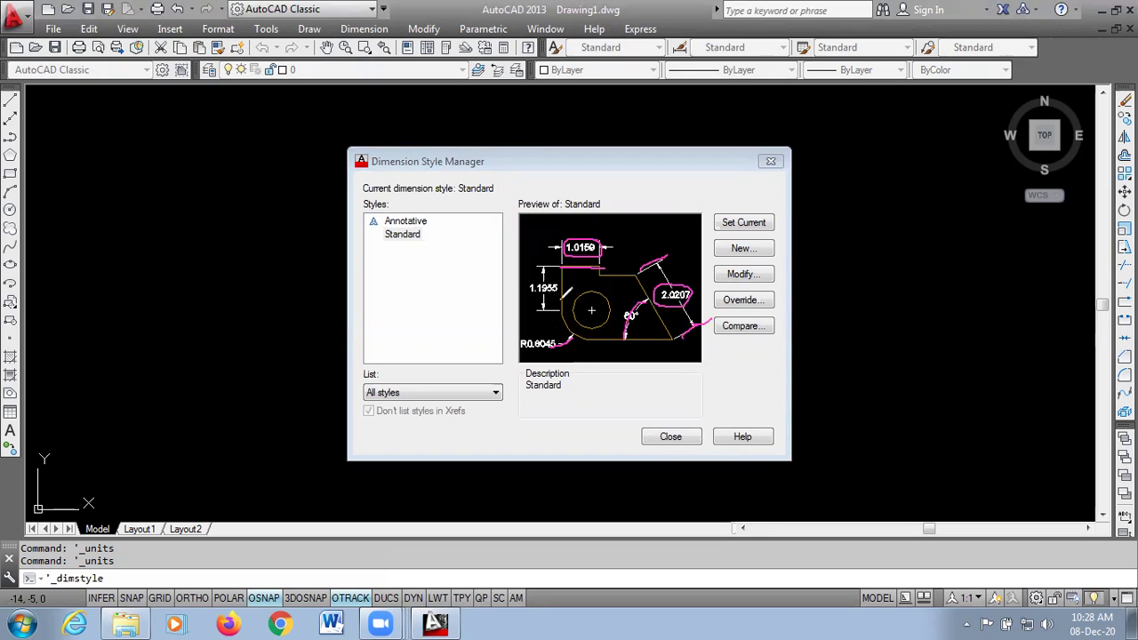
{"action": "mouse_move", "coordinate": [538, 267]}
{"action": "left_mouse_down"}
{"action": "mouse_move", "coordinate": [549, 286]}
{"action": "mouse_move", "coordinate": [540, 310]}
{"action": "left_mouse_up"}
{"action": "mouse_move", "coordinate": [611, 233]}
{"action": "left_mouse_down"}
{"action": "mouse_move", "coordinate": [561, 260]}
{"action": "mouse_move", "coordinate": [633, 304]}
{"action": "mouse_move", "coordinate": [631, 268]}
{"action": "mouse_move", "coordinate": [669, 257]}
{"action": "left_mouse_up"}
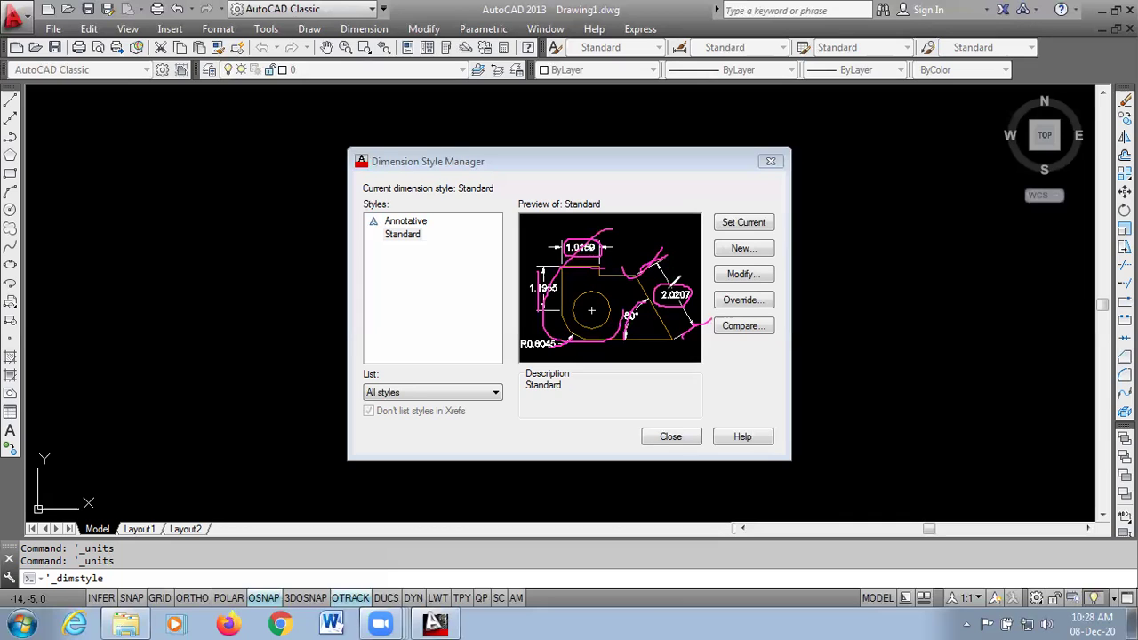
{"action": "mouse_move", "coordinate": [484, 144]}
{"action": "left_mouse_down"}
{"action": "mouse_move", "coordinate": [391, 129]}
{"action": "mouse_move", "coordinate": [353, 182]}
{"action": "mouse_move", "coordinate": [530, 169]}
{"action": "mouse_move", "coordinate": [437, 124]}
{"action": "mouse_move", "coordinate": [418, 134]}
{"action": "left_mouse_up"}
{"action": "mouse_move", "coordinate": [529, 163]}
{"action": "left_mouse_down"}
{"action": "mouse_move", "coordinate": [706, 203]}
{"action": "mouse_move", "coordinate": [751, 271]}
{"action": "mouse_move", "coordinate": [736, 263]}
{"action": "mouse_move", "coordinate": [763, 252]}
{"action": "mouse_move", "coordinate": [748, 270]}
{"action": "left_mouse_up"}
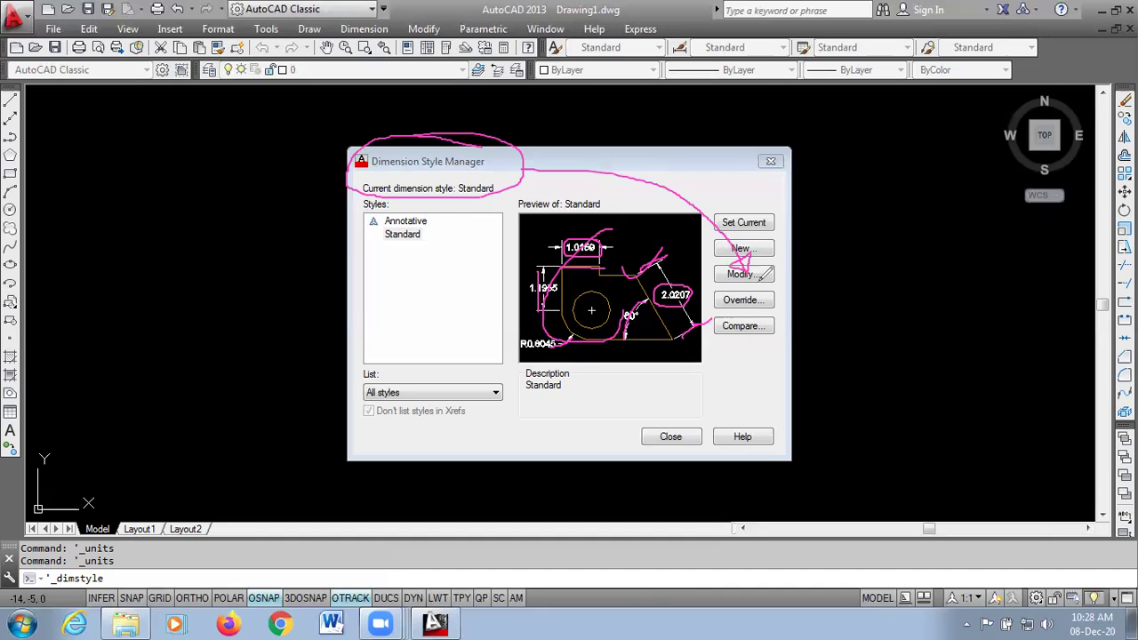
{"action": "key", "text": "ctrl+z"}
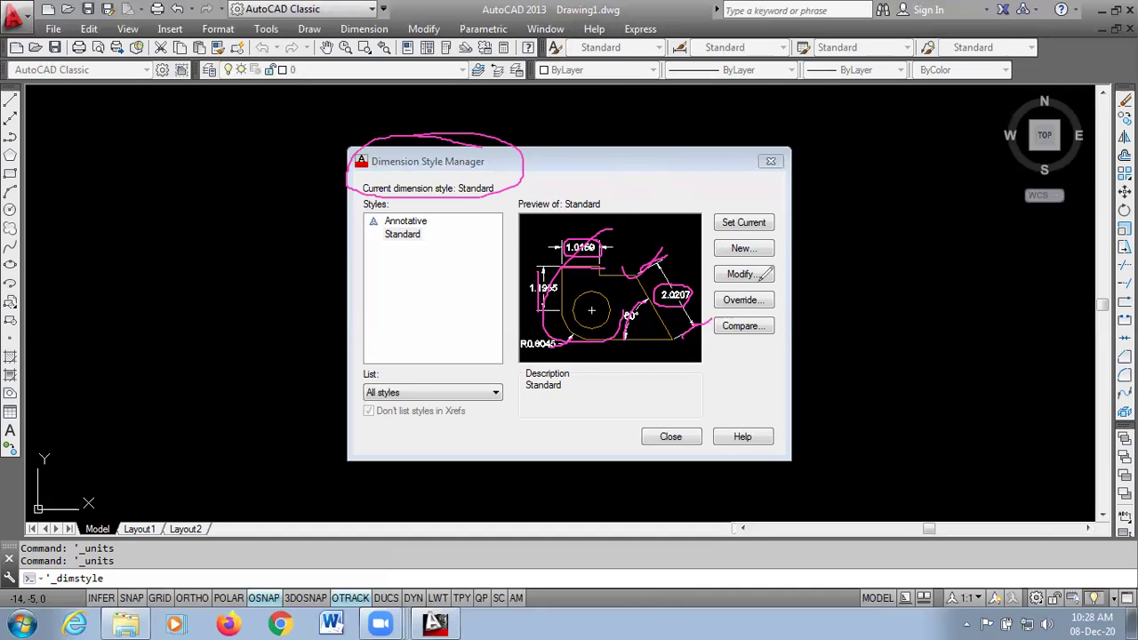
{"action": "key", "text": "ctrl+z"}
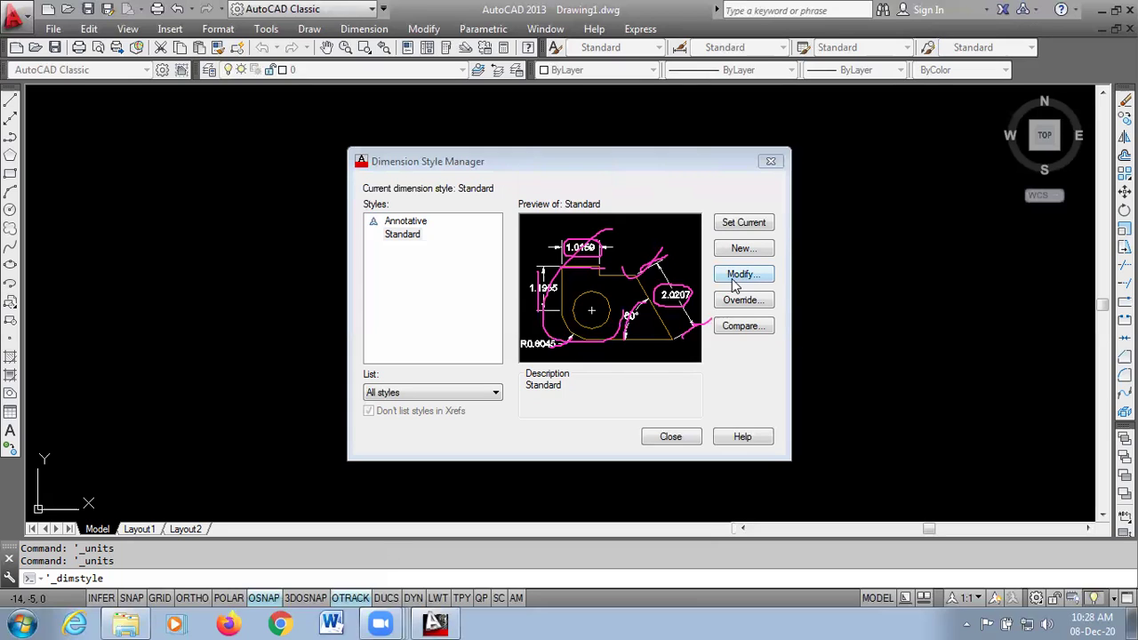
{"action": "key", "text": "ctrl+z"}
{"action": "key", "text": "ctrl+z"}
{"action": "key", "text": "ctrl+z"}
{"action": "key", "text": "ctrl+z"}
{"action": "key", "text": "ctrl+z"}
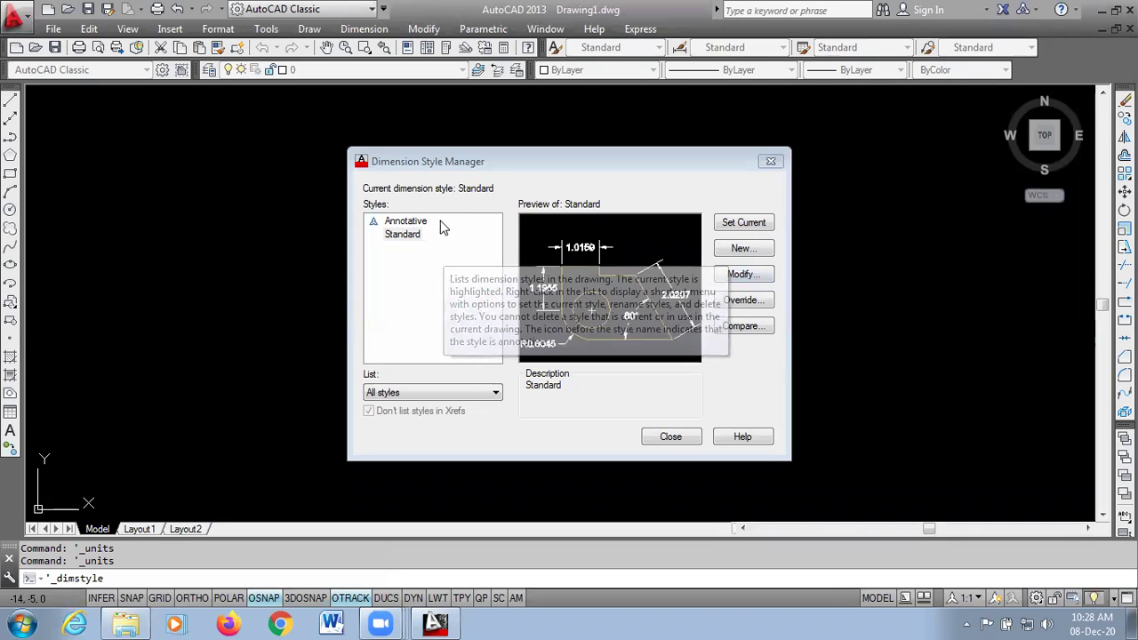
Open the Standard dimension style for modification
{"action": "left_click", "coordinate": [396, 236]}
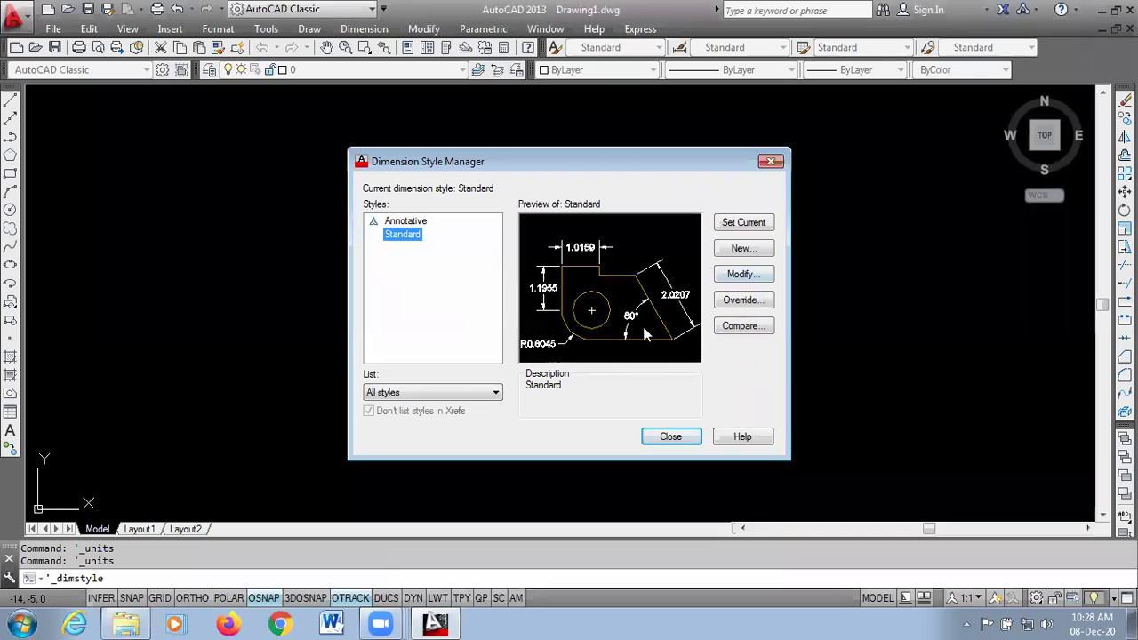
{"action": "left_click", "coordinate": [741, 274]}
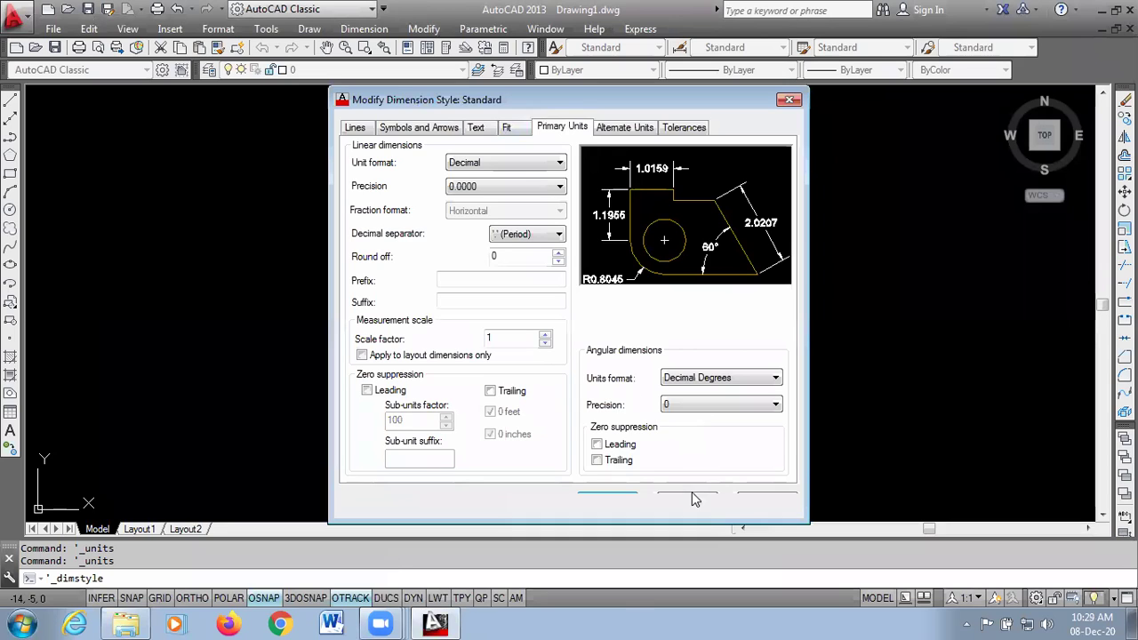
{"action": "mouse_move", "coordinate": [523, 79]}
{"action": "left_mouse_down"}
{"action": "mouse_move", "coordinate": [332, 81]}
{"action": "mouse_move", "coordinate": [413, 116]}
{"action": "left_mouse_up"}
{"action": "left_click_drag", "start_coordinate": [525, 101], "coordinate": [526, 76]}
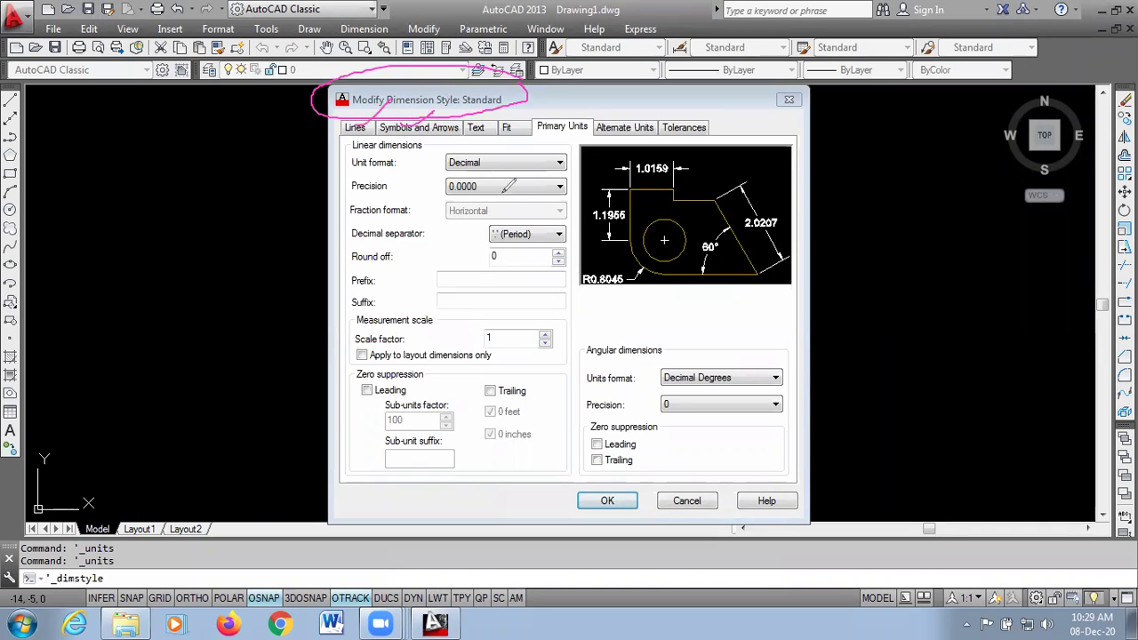
{"action": "left_click_drag", "start_coordinate": [520, 120], "coordinate": [606, 99]}
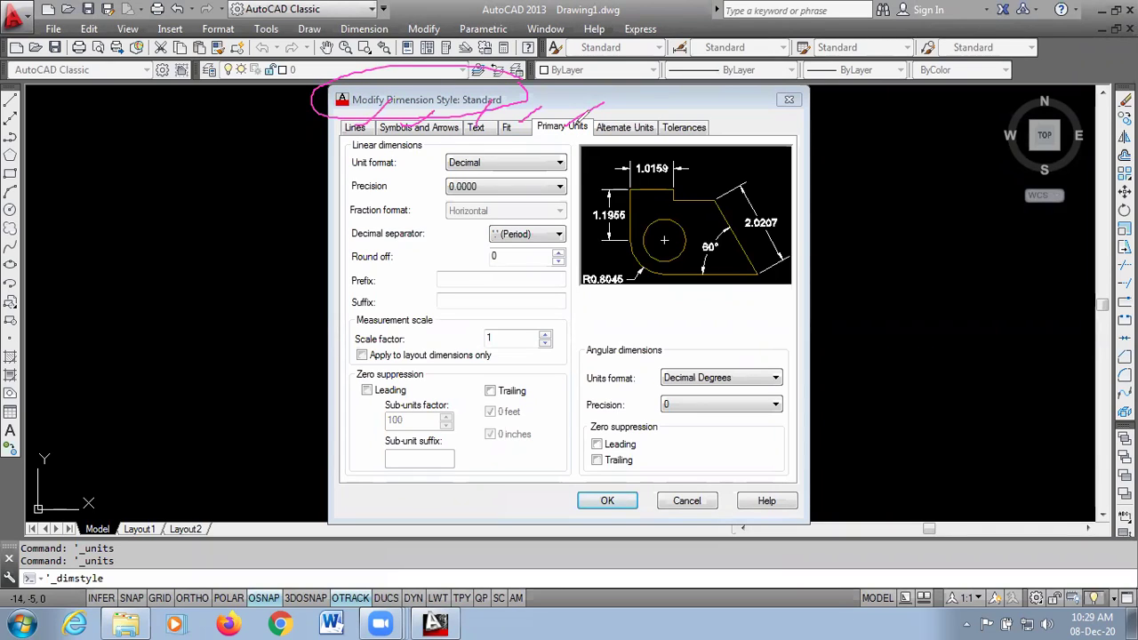
{"action": "key", "text": "Escape"}
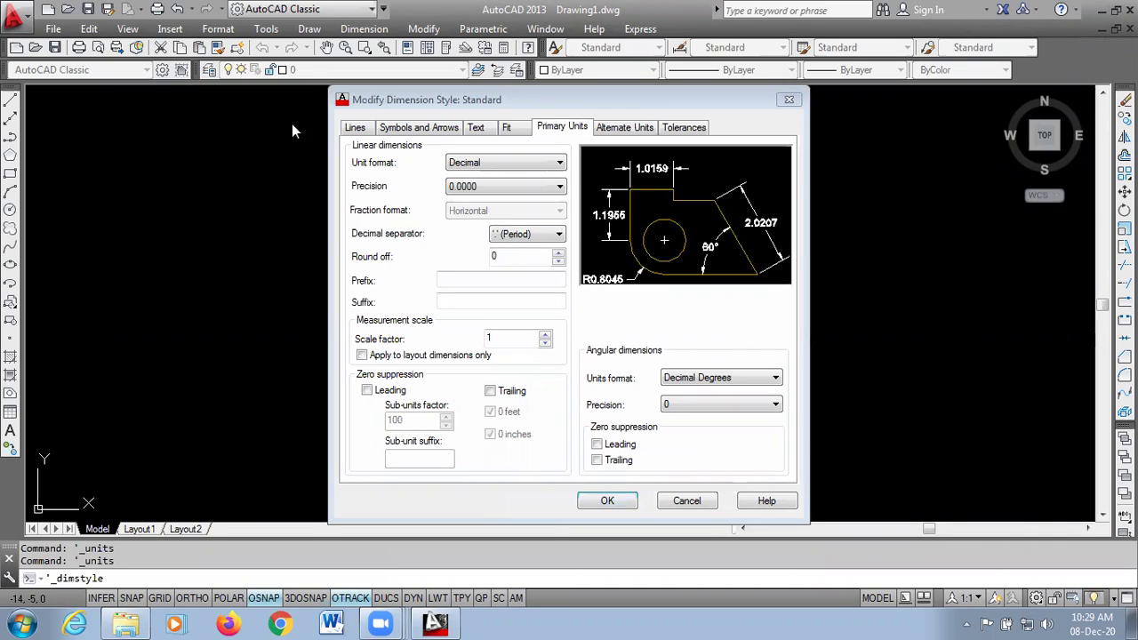
Set the dimension line color of the Standard dimension style to Red
{"action": "left_click", "coordinate": [351, 130]}
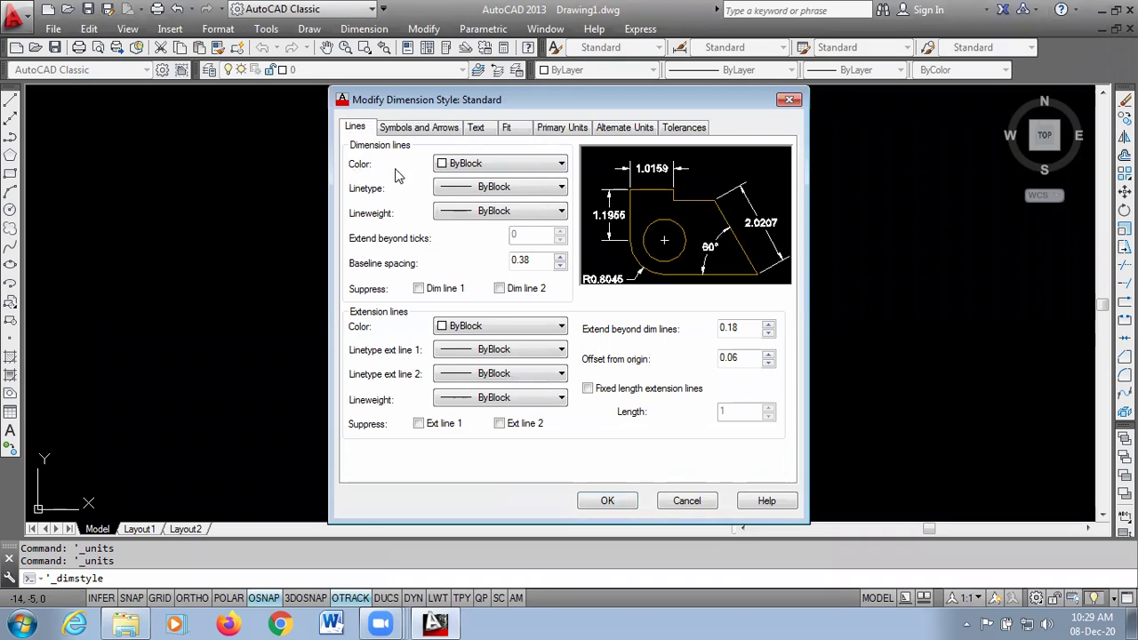
{"action": "left_click", "coordinate": [520, 172]}
{"action": "left_click", "coordinate": [471, 209]}
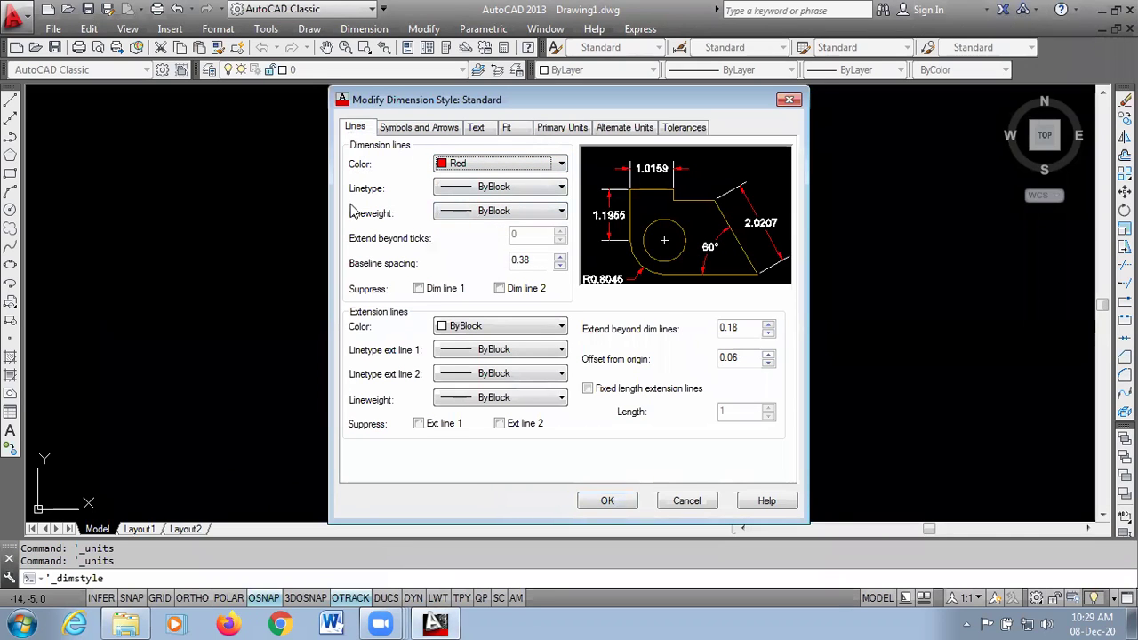
Try a 0.30 mm lineweight for the dimension lines, and set the lineweight to ByLayer instead
{"action": "left_click", "coordinate": [464, 215]}
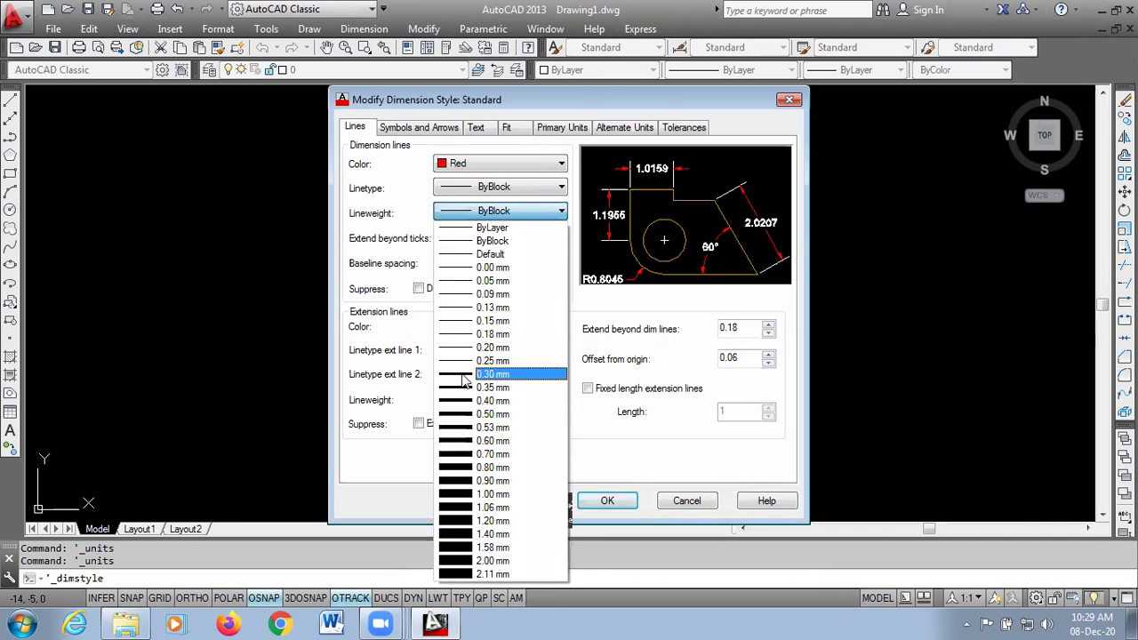
{"action": "left_click", "coordinate": [463, 379]}
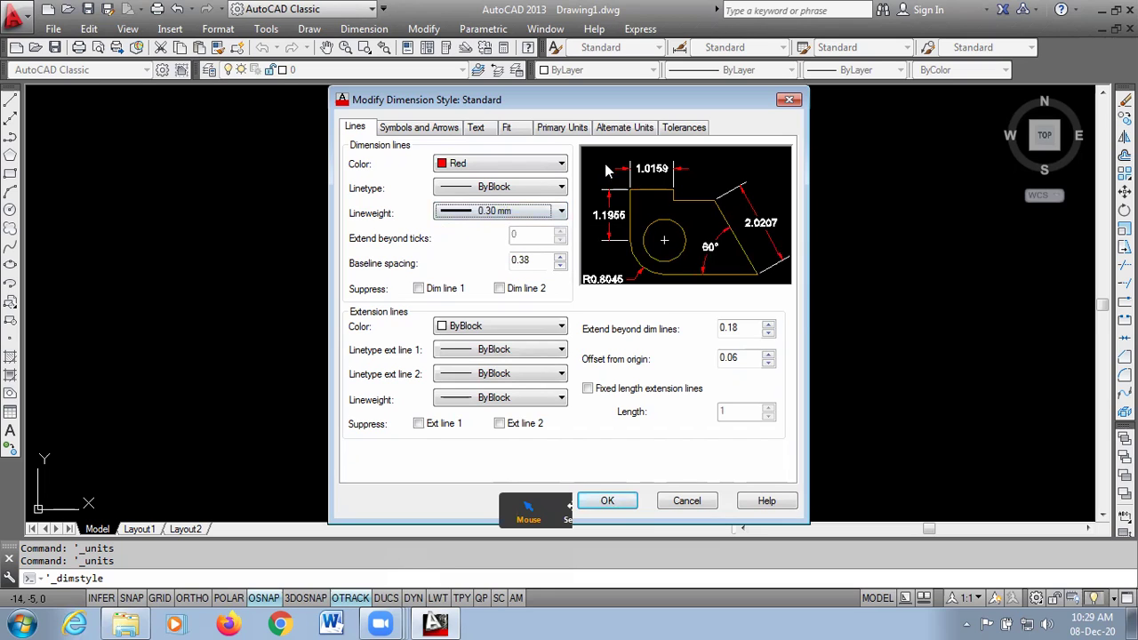
{"action": "left_click", "coordinate": [510, 213]}
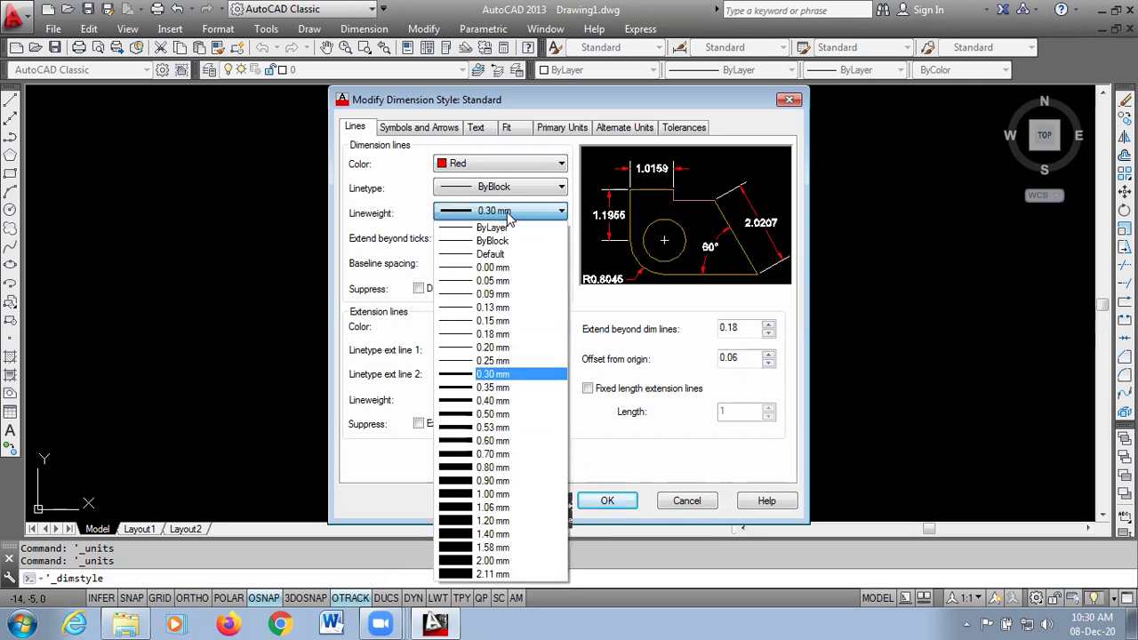
{"action": "left_click", "coordinate": [494, 228]}
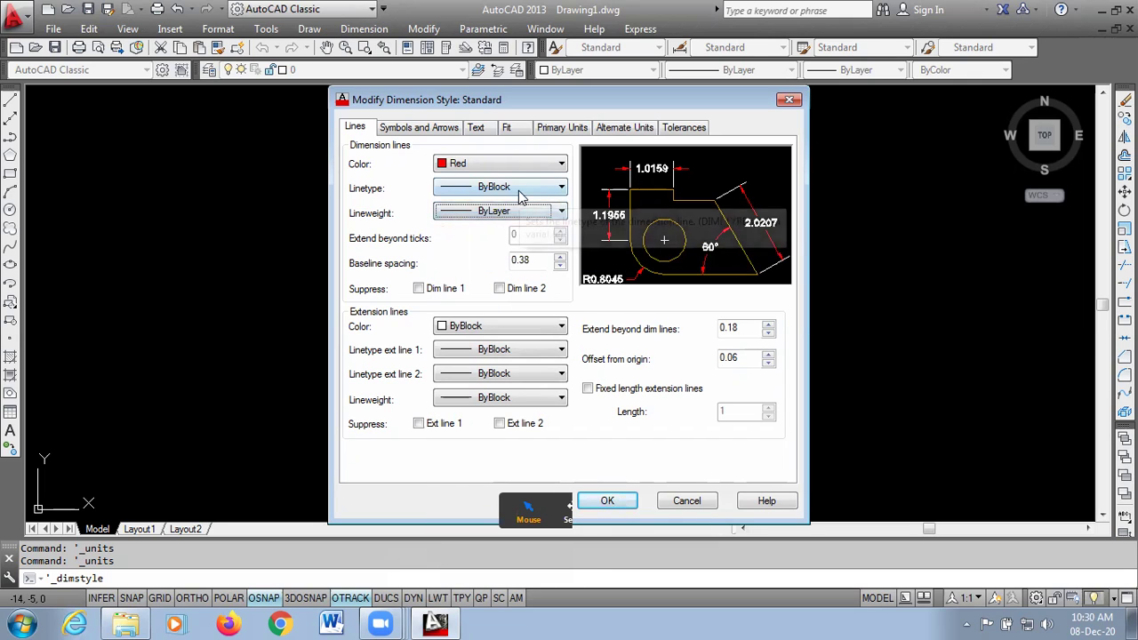
Try the PHANTOM2 linetype for the dimension lines, and set the linetype to ByLayer instead
{"action": "left_click", "coordinate": [533, 188]}
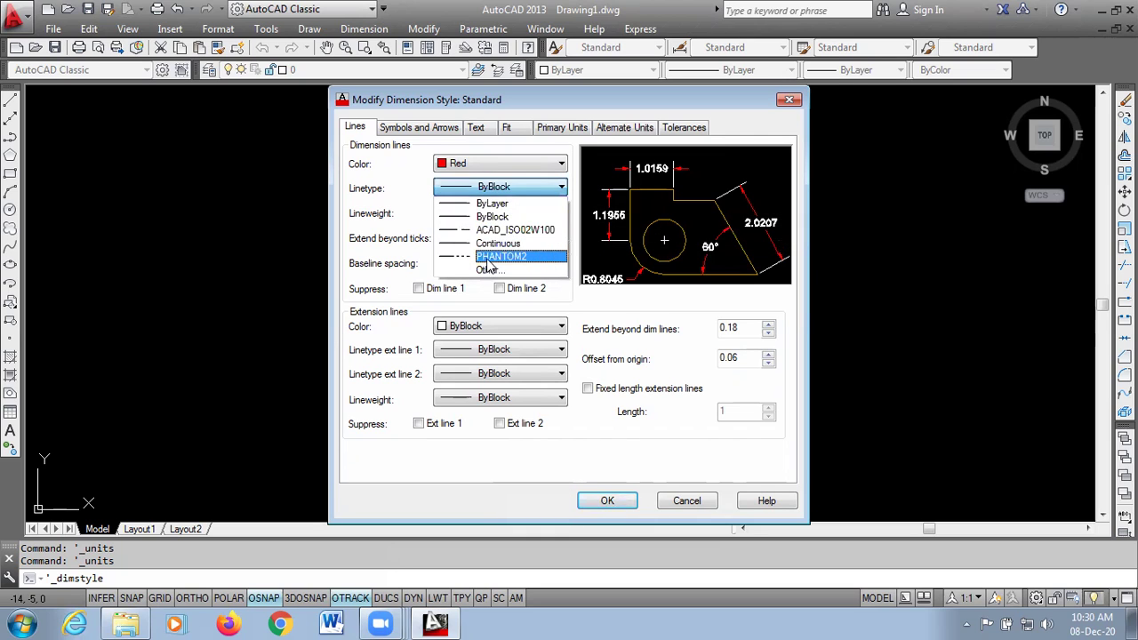
{"action": "left_click", "coordinate": [487, 261]}
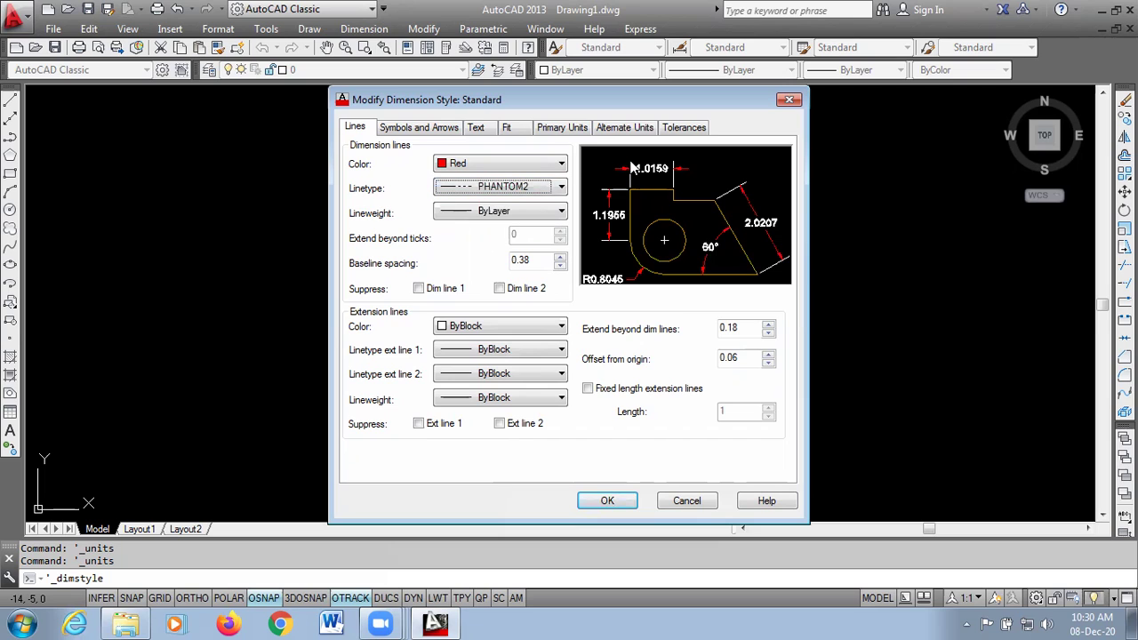
{"action": "left_click", "coordinate": [503, 191]}
{"action": "left_click", "coordinate": [487, 206]}
Change the first and second dimension arrowheads to Architectural tick
{"action": "left_click", "coordinate": [436, 129]}
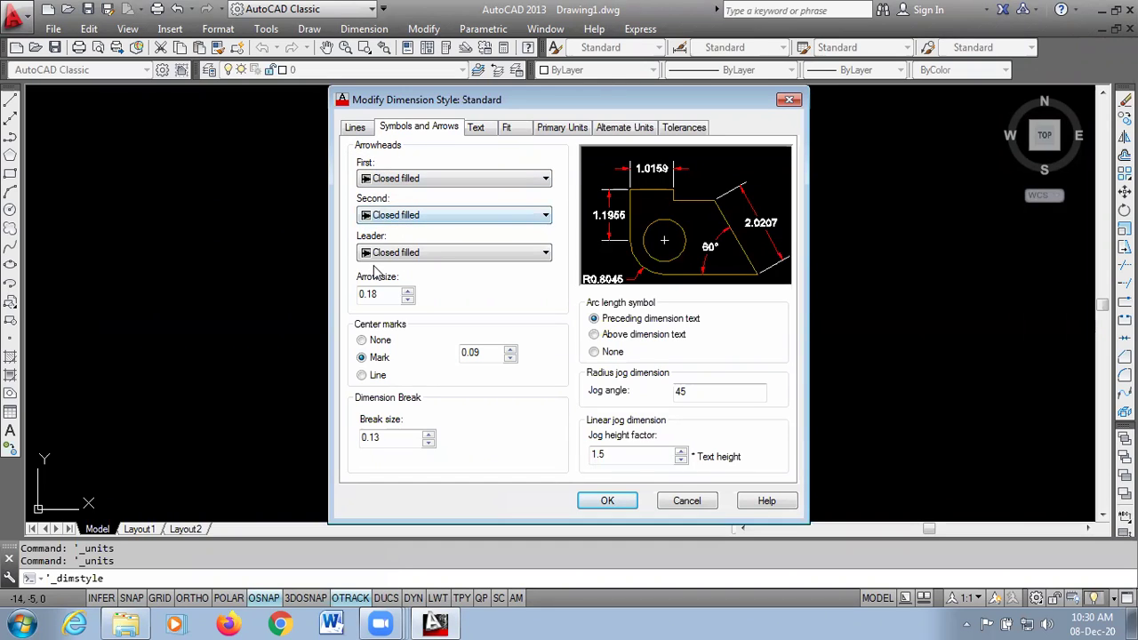
{"action": "left_click", "coordinate": [415, 181]}
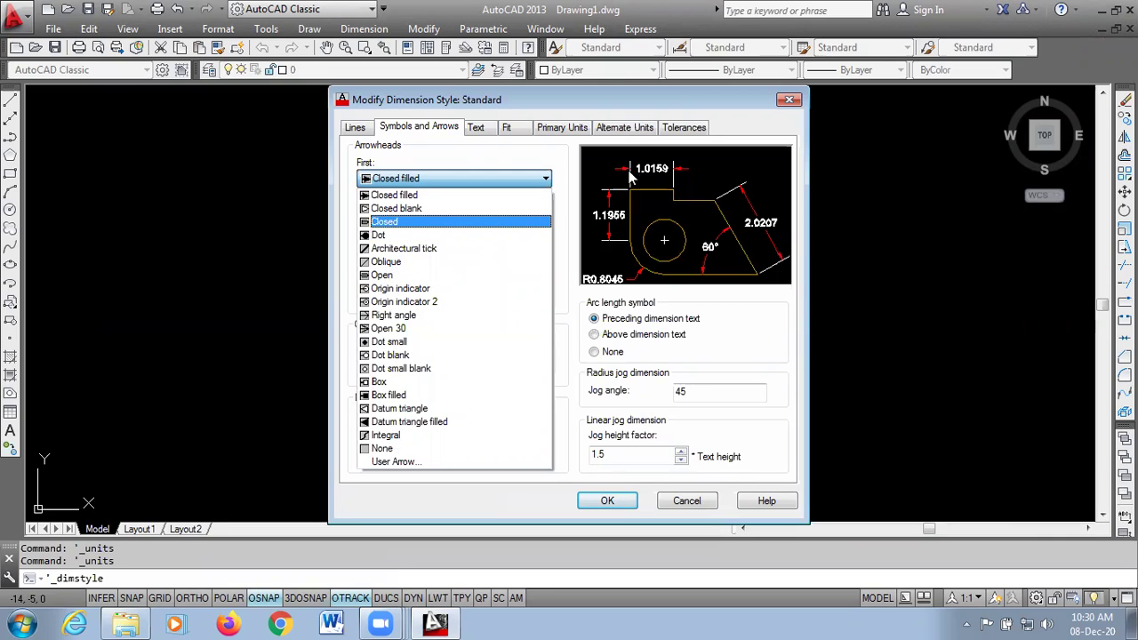
{"action": "left_click", "coordinate": [438, 249]}
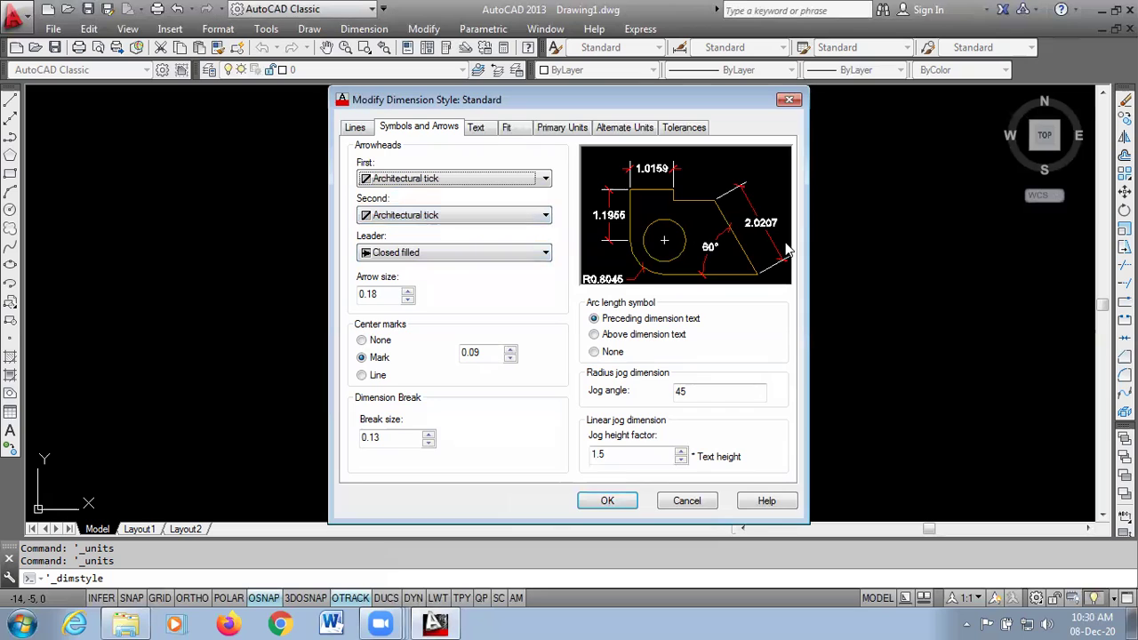
{"action": "left_click", "coordinate": [455, 254]}
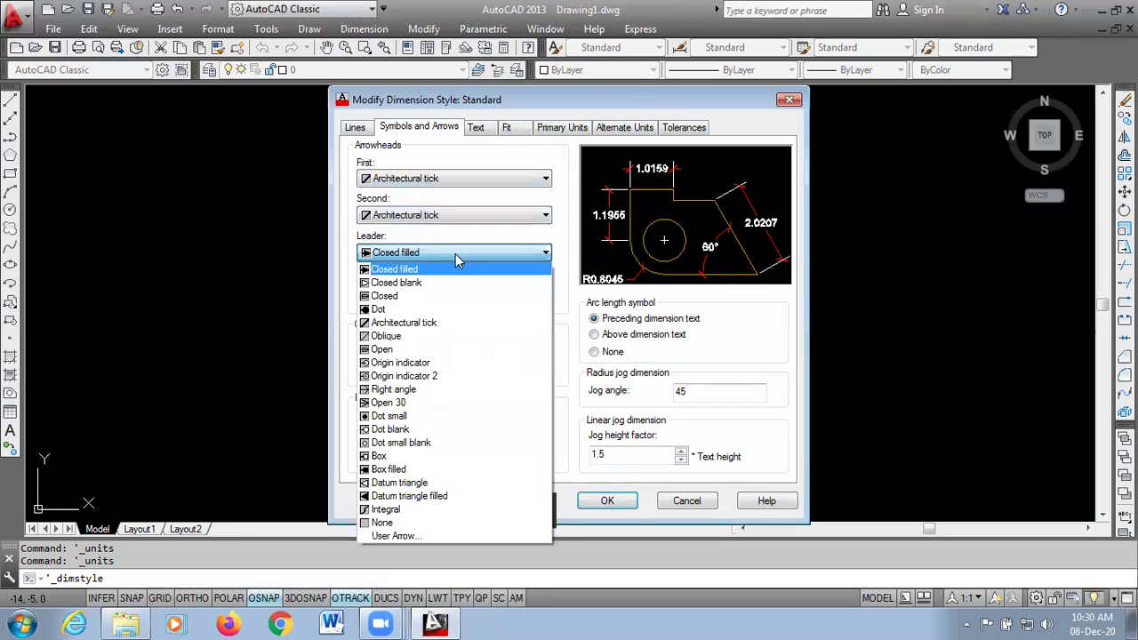
{"action": "left_click", "coordinate": [455, 254]}
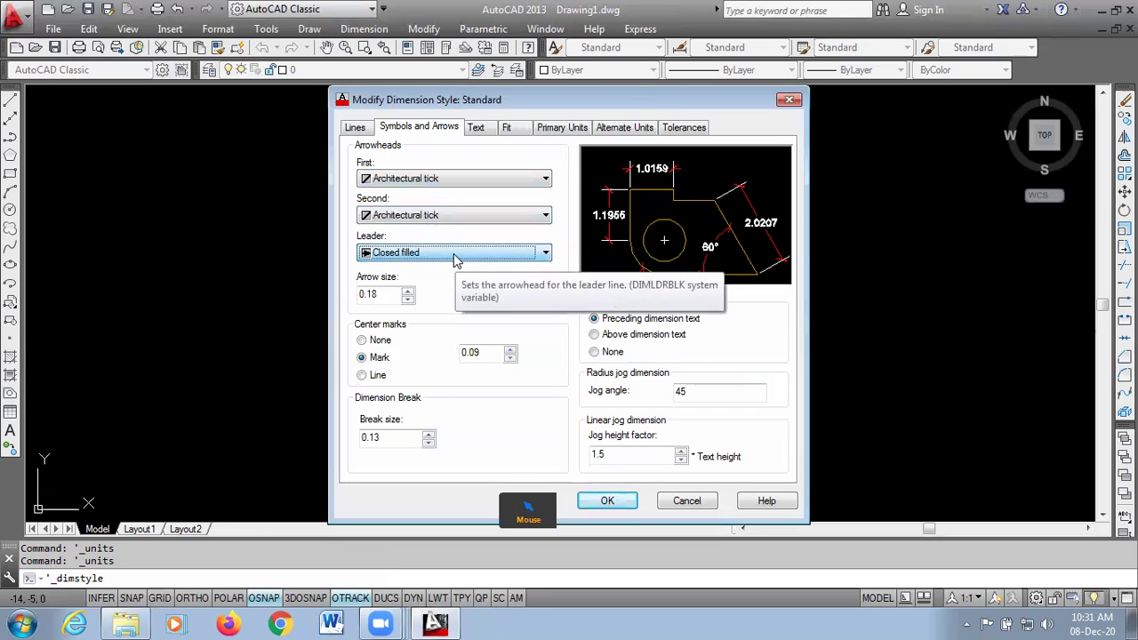
{"action": "double_click", "coordinate": [379, 294]}
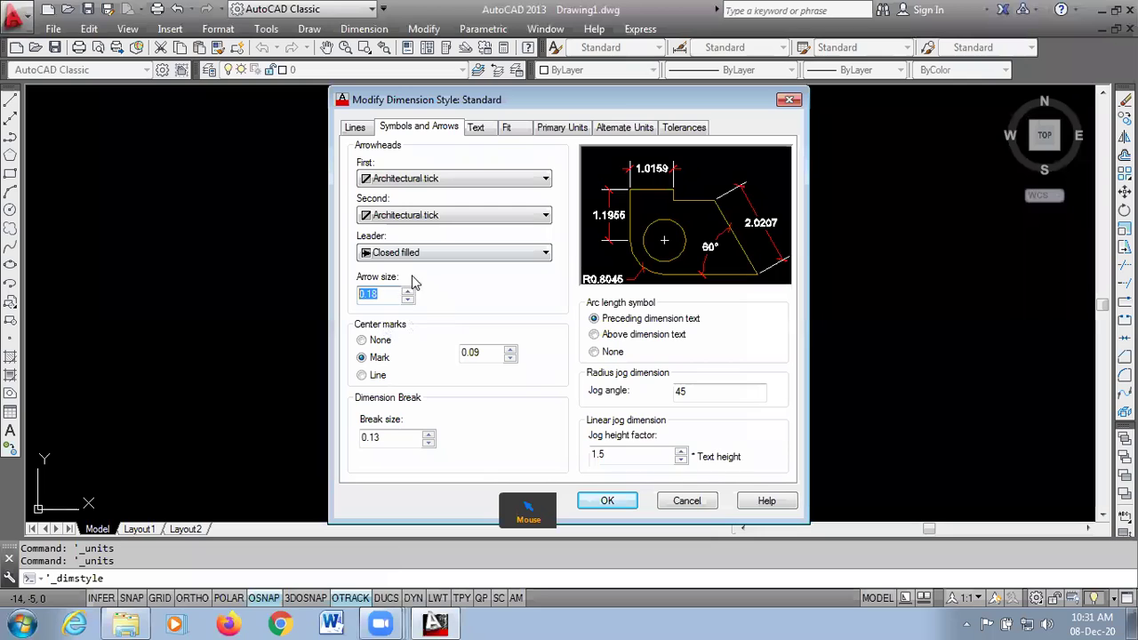
Set the dimension text color to Green
{"action": "left_click", "coordinate": [475, 132]}
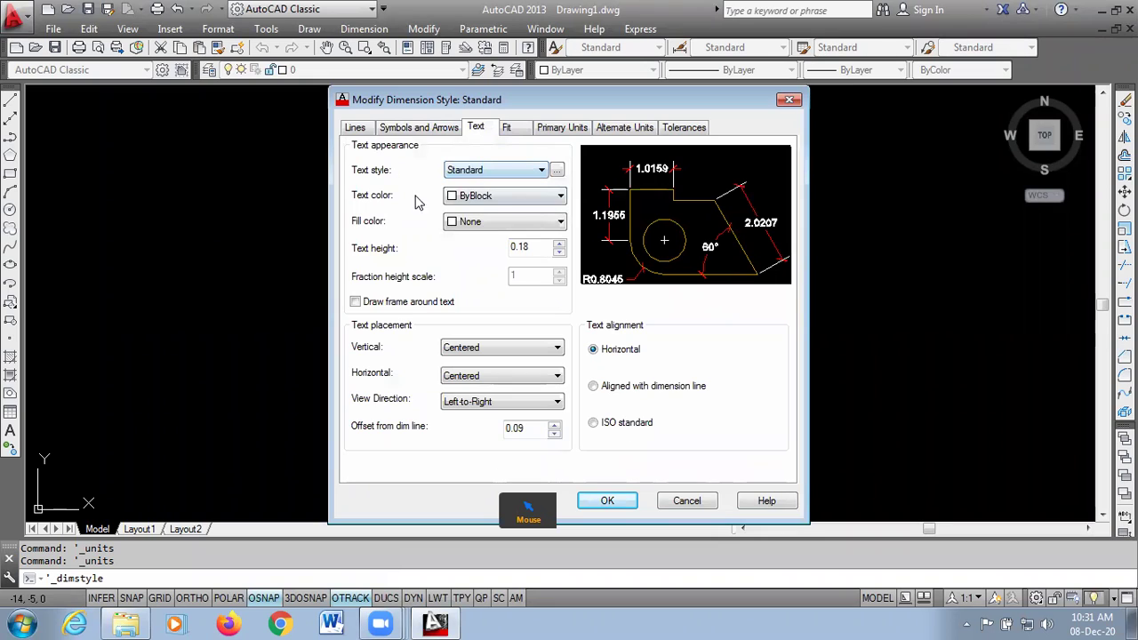
{"action": "left_click", "coordinate": [529, 201]}
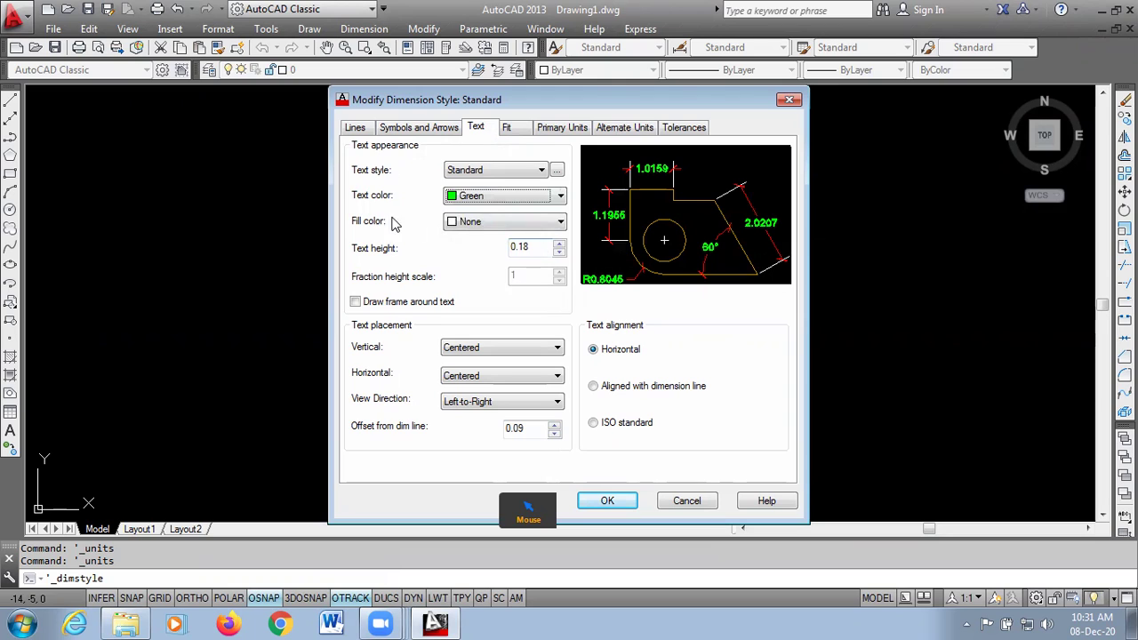
Review the arrowhead, text, fit and primary units settings of the Standard dimension style
{"action": "left_click", "coordinate": [414, 129]}
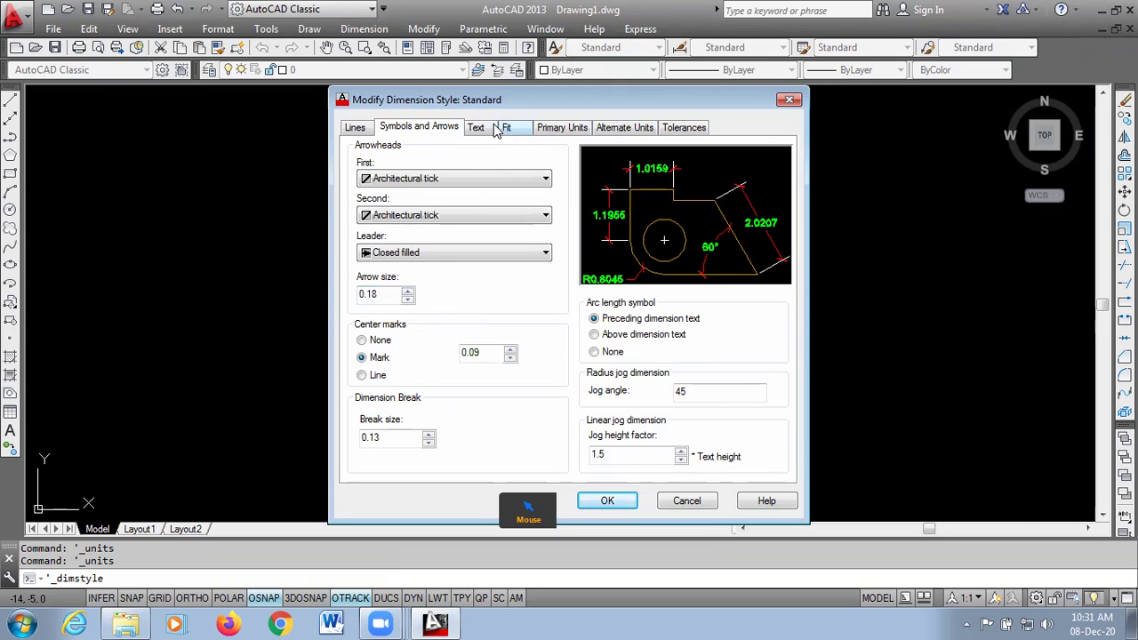
{"action": "left_click", "coordinate": [477, 129]}
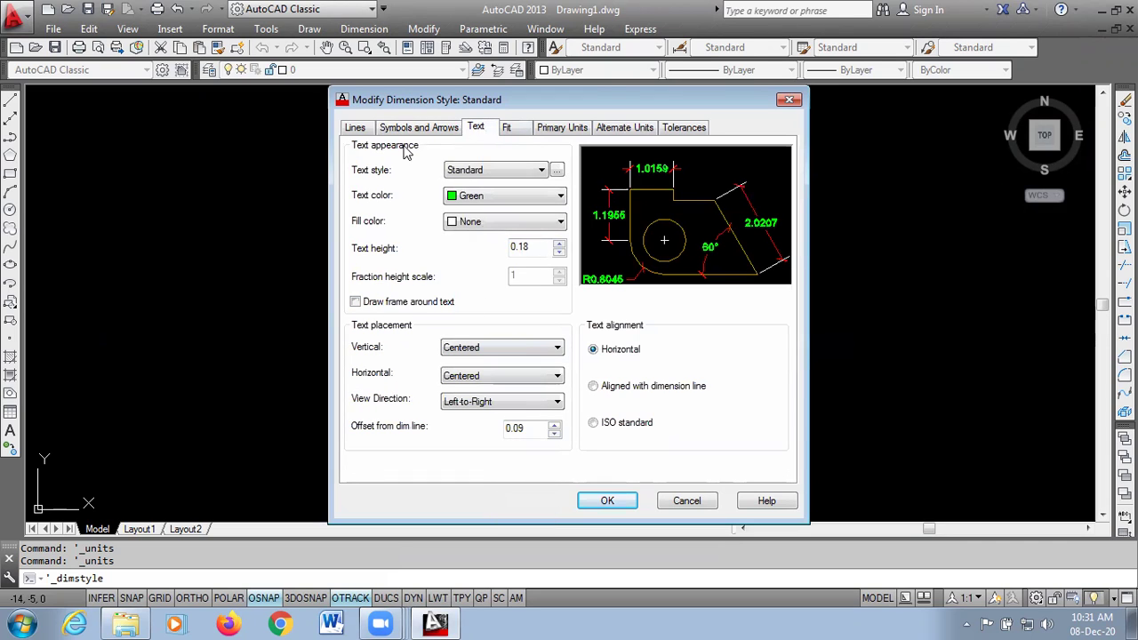
{"action": "left_click", "coordinate": [509, 130]}
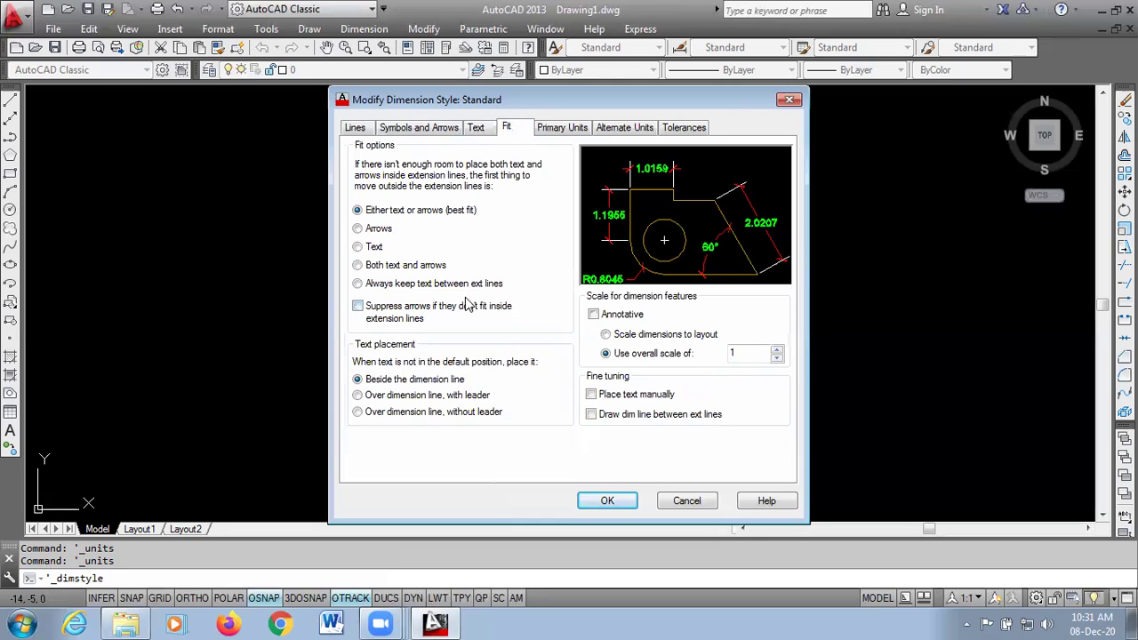
{"action": "left_click", "coordinate": [564, 129]}
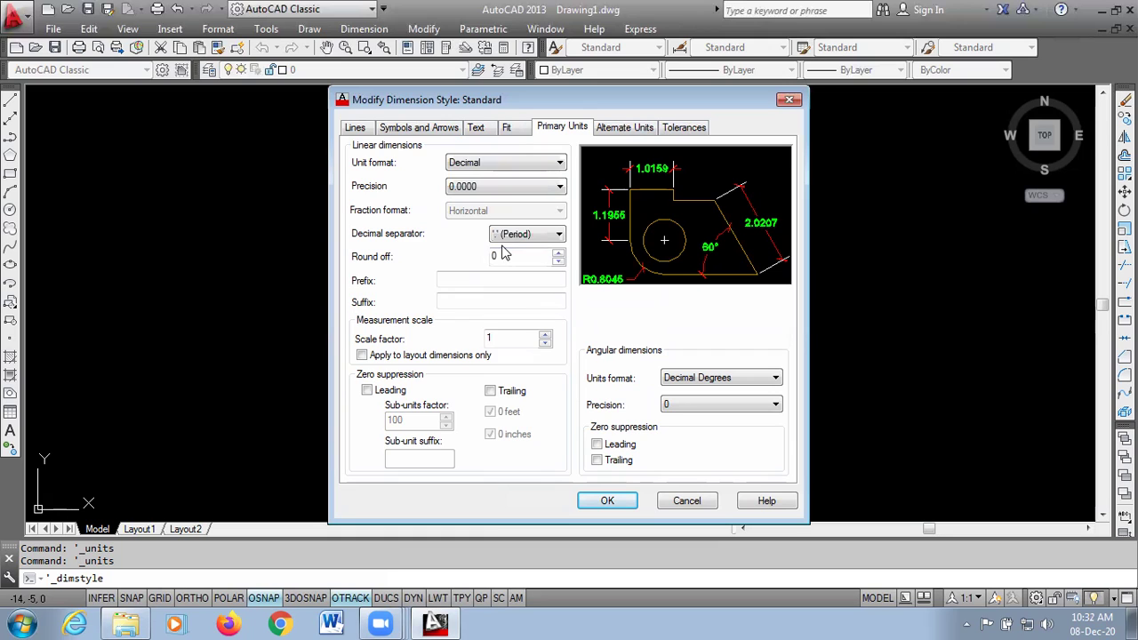
Try the Engineering unit format for the linear dimensions, and set the format back to Decimal
{"action": "left_click", "coordinate": [523, 164]}
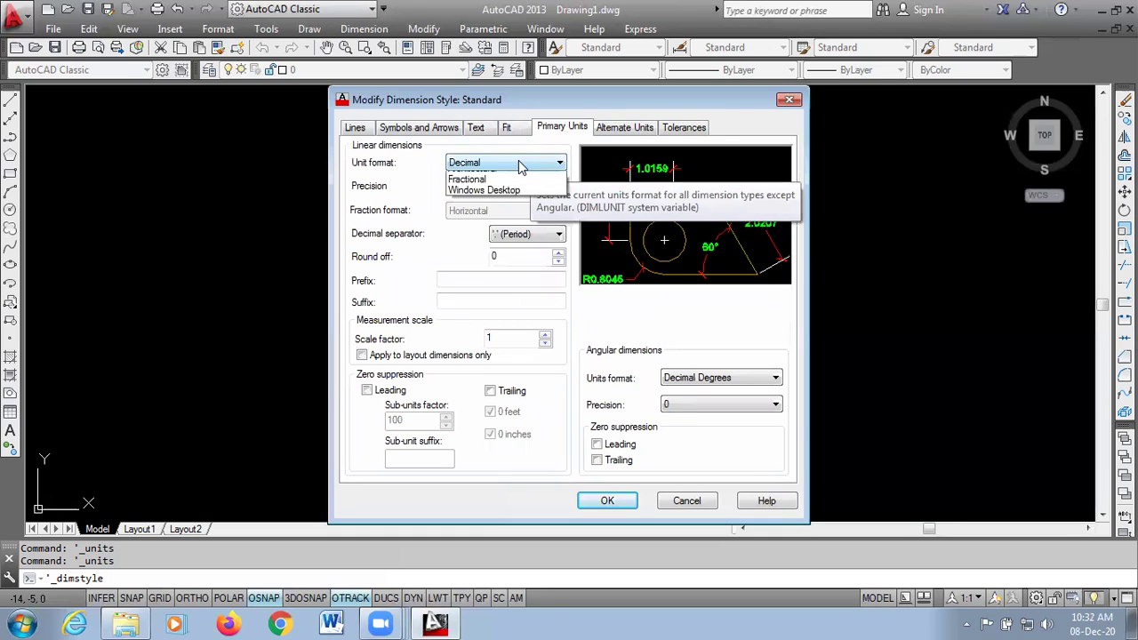
{"action": "left_click", "coordinate": [489, 201]}
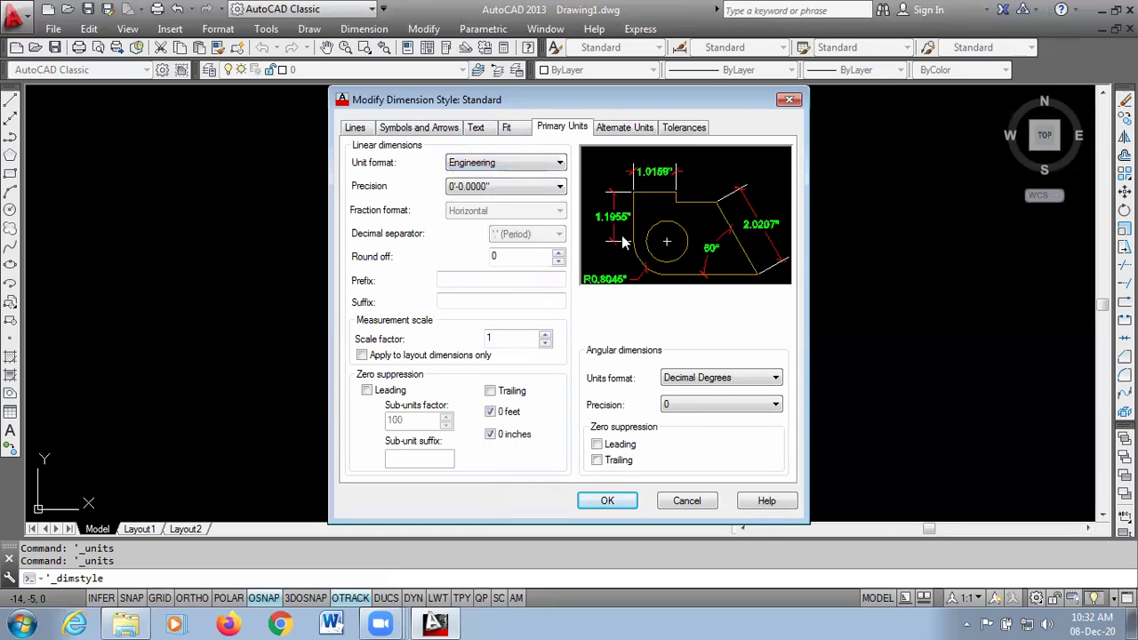
{"action": "left_click", "coordinate": [508, 187]}
{"action": "left_click", "coordinate": [509, 190]}
{"action": "left_click", "coordinate": [531, 163]}
{"action": "left_click", "coordinate": [491, 189]}
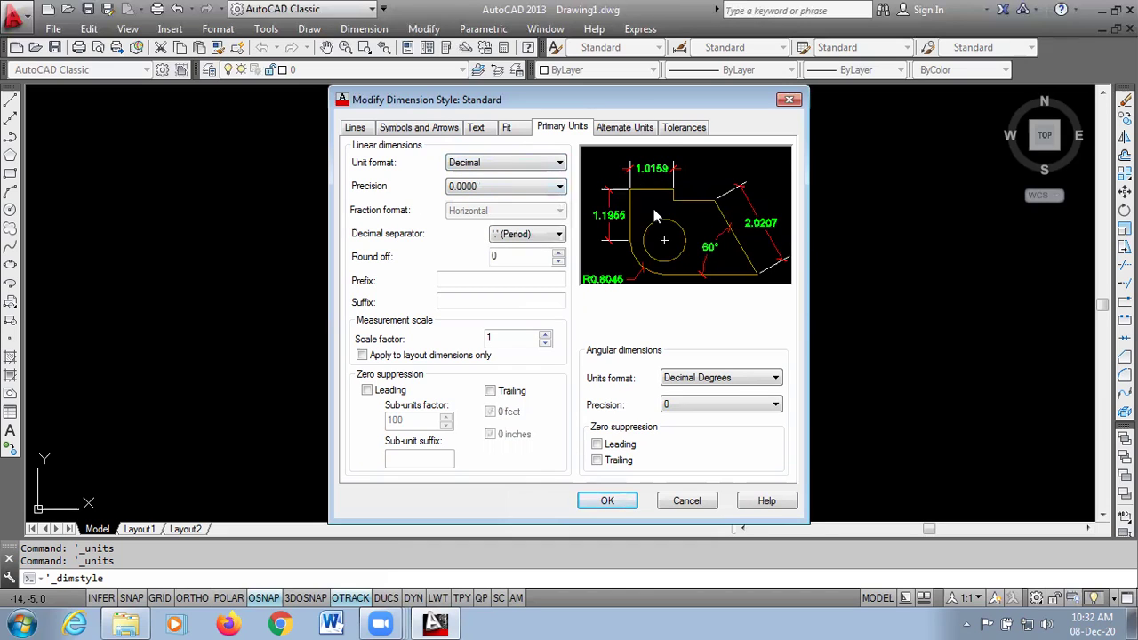
Try linear dimension precisions of 0 and 0.00000000, and set the precision to 0
{"action": "left_click", "coordinate": [485, 190]}
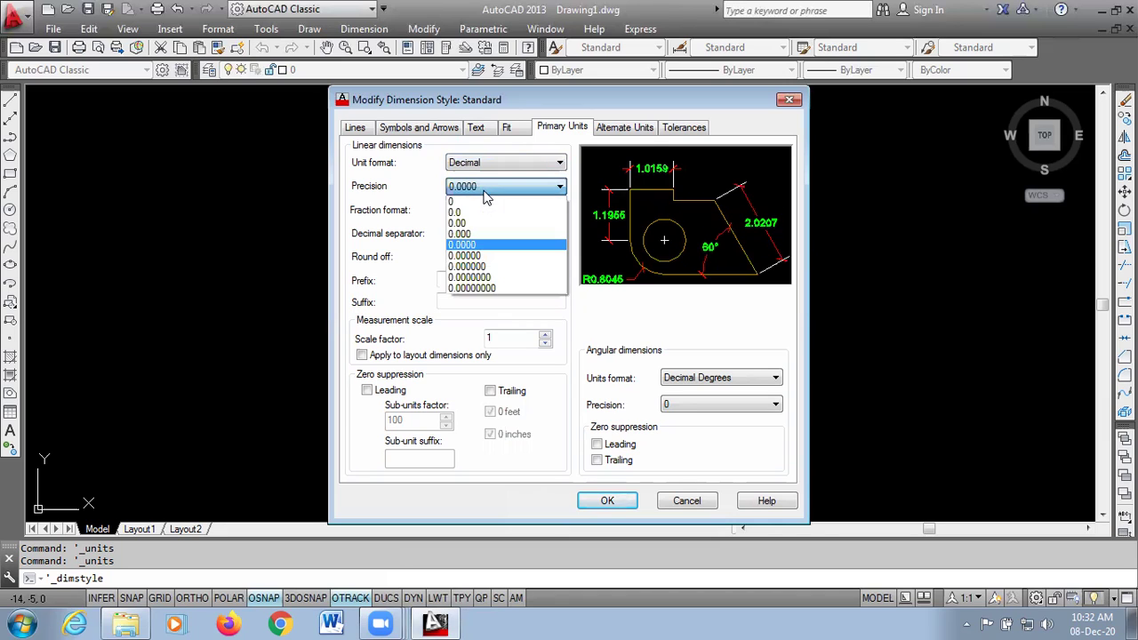
{"action": "left_click", "coordinate": [458, 201]}
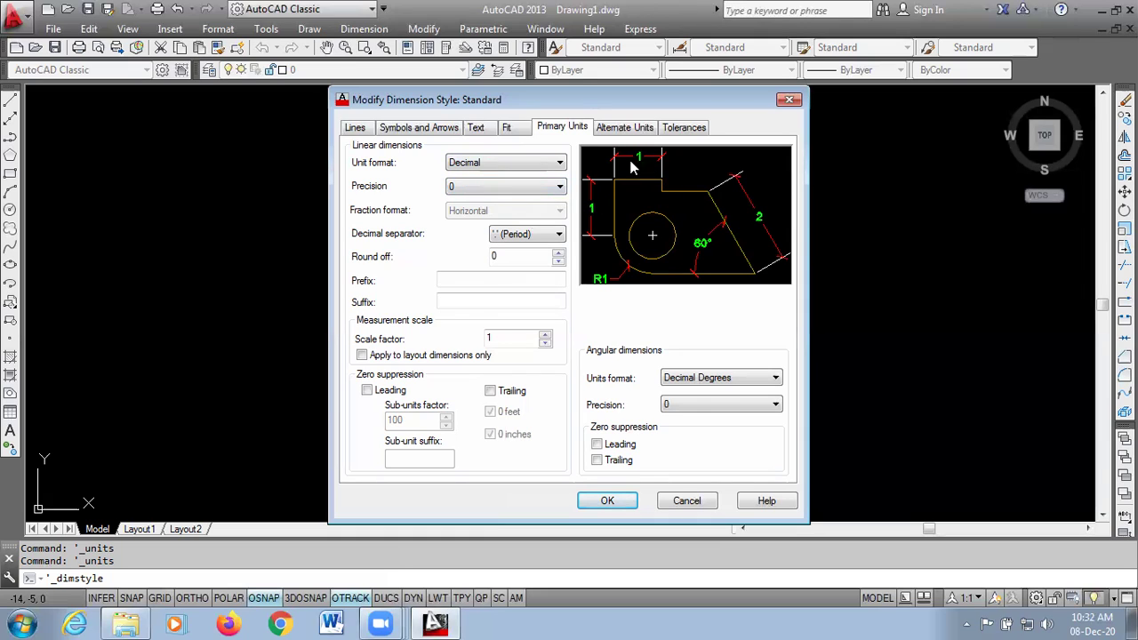
{"action": "left_click", "coordinate": [494, 193]}
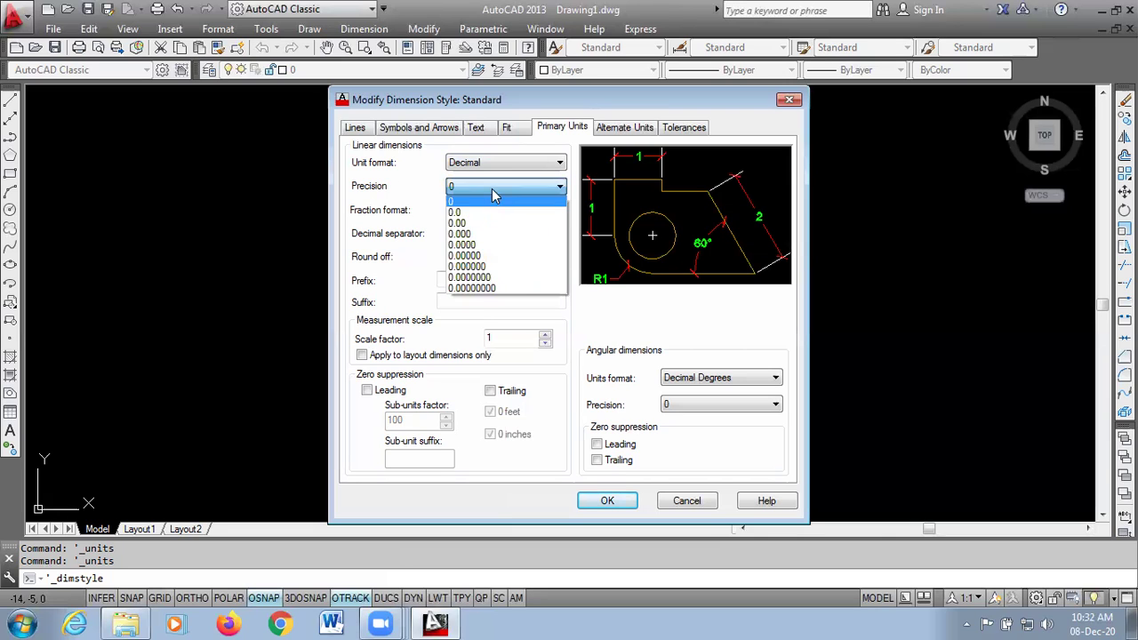
{"action": "left_click", "coordinate": [480, 288]}
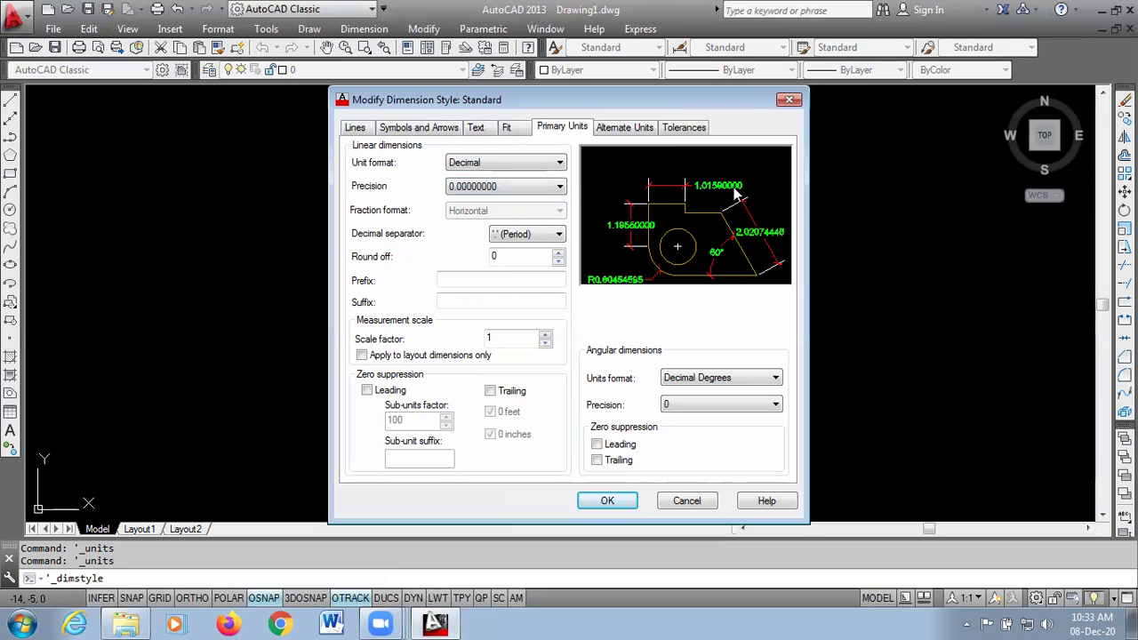
{"action": "left_click", "coordinate": [518, 193]}
{"action": "left_click", "coordinate": [501, 205]}
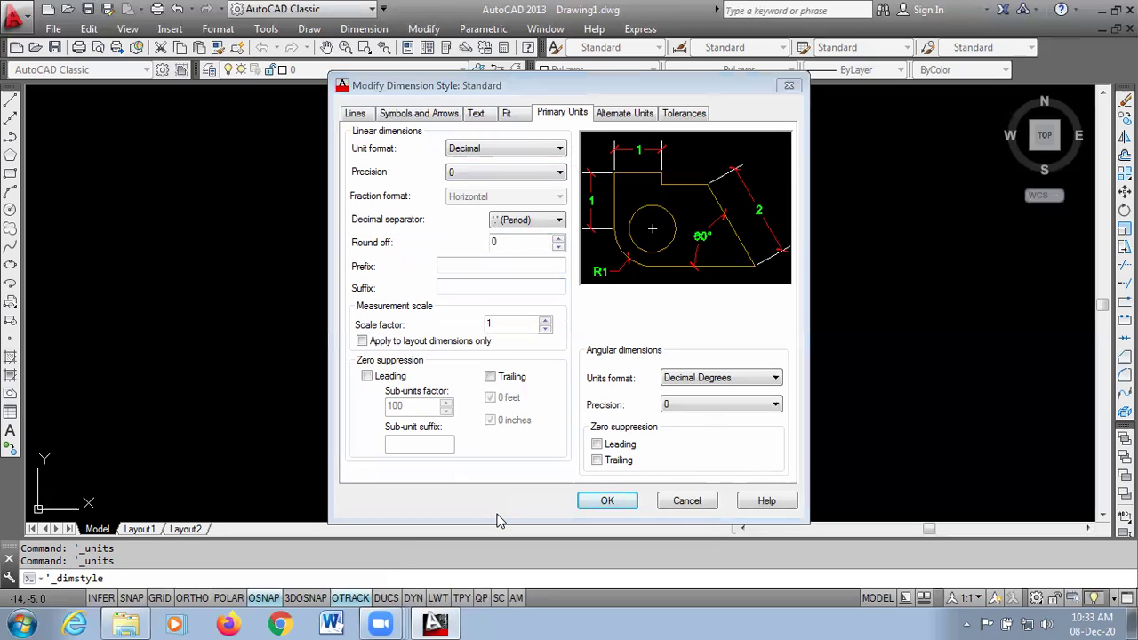
Apply the style modifications, make Standard the current dimension style, and close the Dimension Style Manager
{"action": "left_click", "coordinate": [591, 500]}
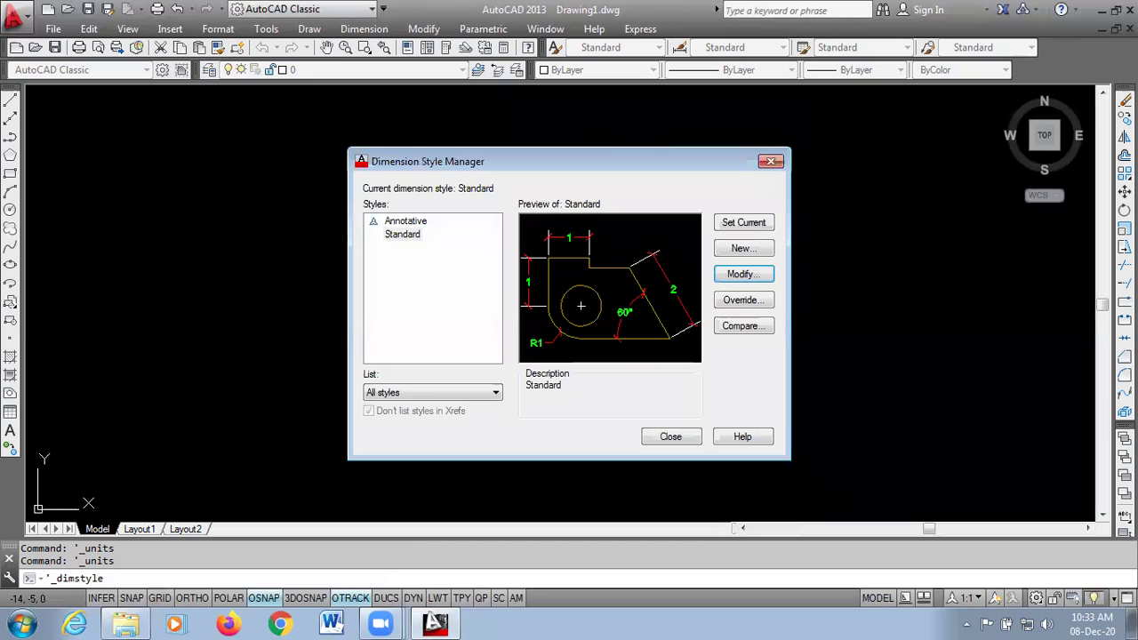
{"action": "left_click", "coordinate": [741, 223]}
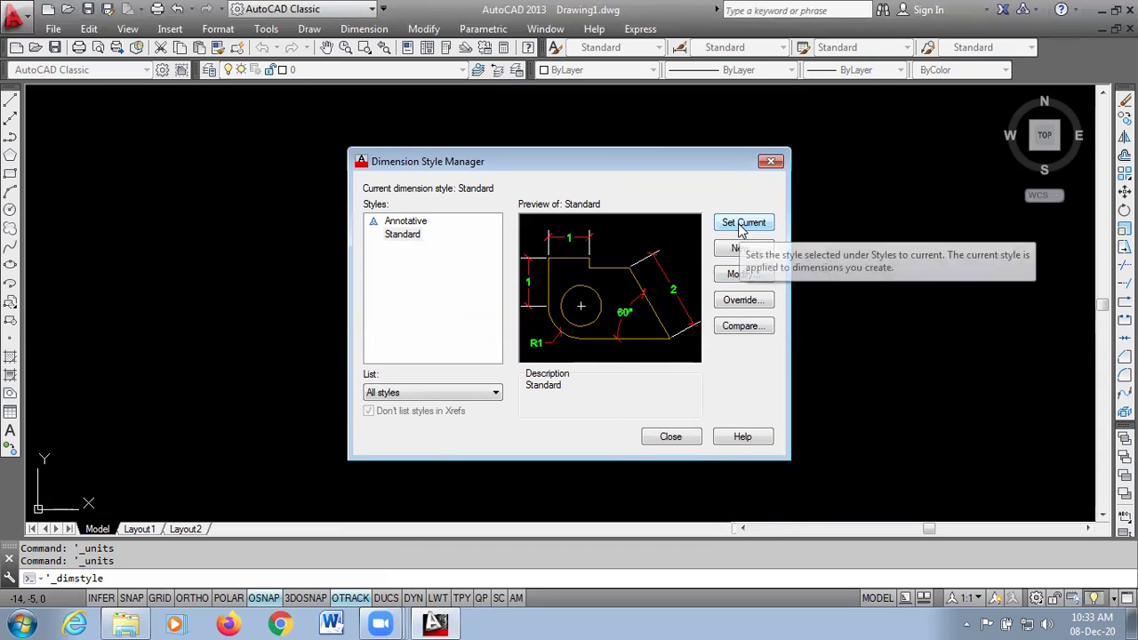
{"action": "left_click", "coordinate": [671, 437]}
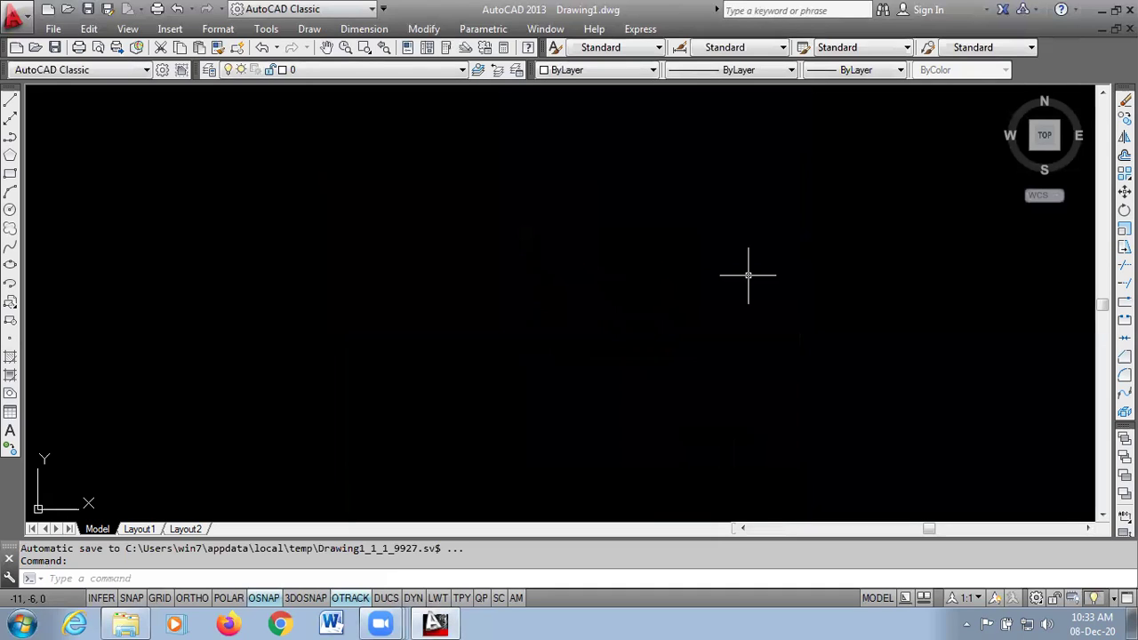
Switch to the 3D Modeling workspace
{"action": "left_click", "coordinate": [267, 30]}
{"action": "mouse_move", "coordinate": [374, 17]}
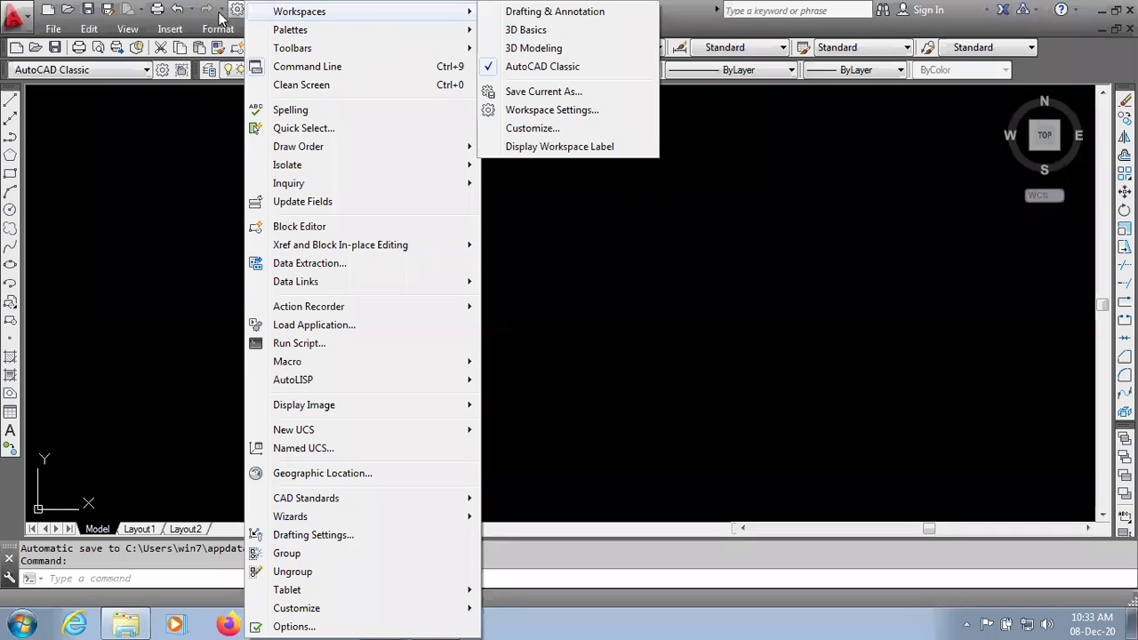
{"action": "mouse_move", "coordinate": [329, 19]}
{"action": "left_click", "coordinate": [539, 48]}
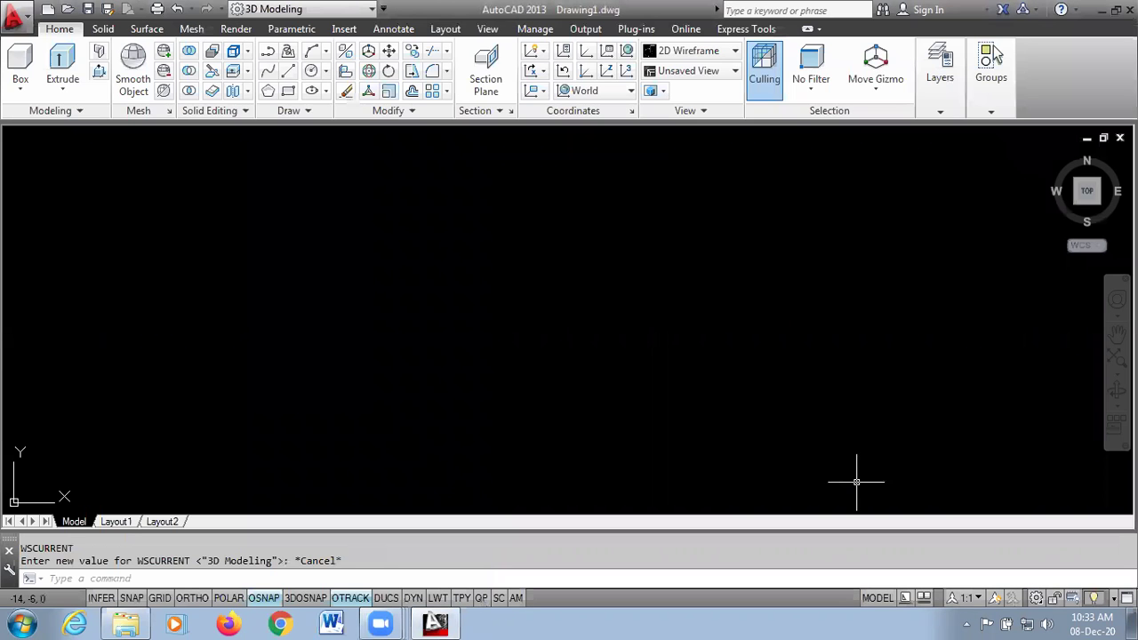
Return to the AutoCAD Classic workspace and close the floating mesh toolbar and tool palettes
{"action": "left_click", "coordinate": [1037, 597]}
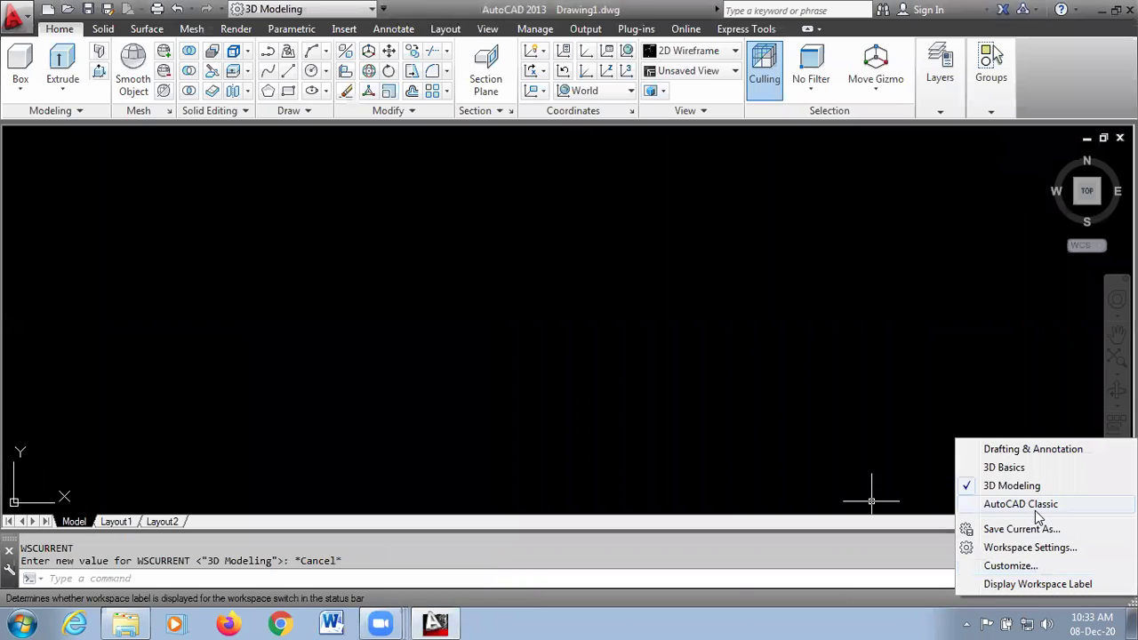
{"action": "left_click", "coordinate": [1031, 505]}
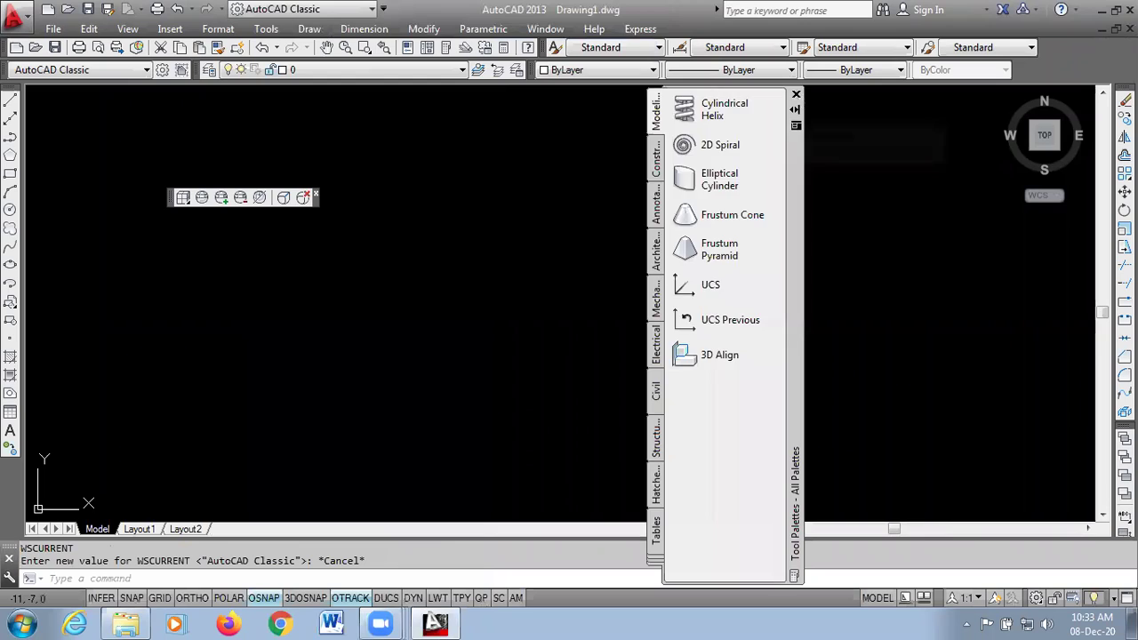
{"action": "left_click", "coordinate": [304, 196]}
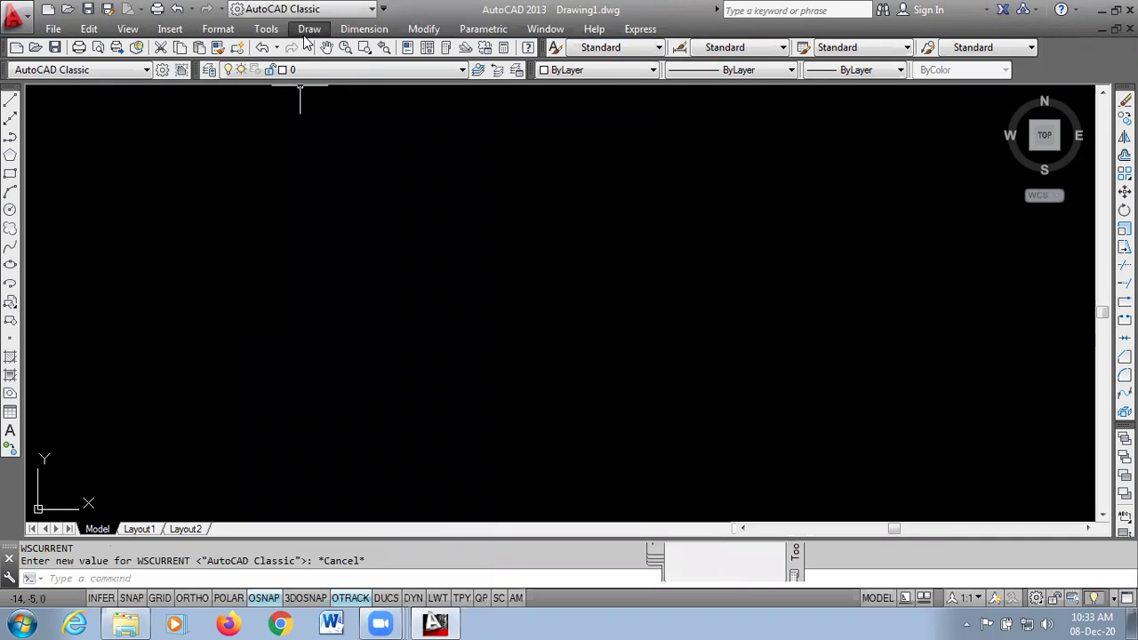
Display the Modeling toolbar and float it over the upper part of the drawing area
{"action": "left_click", "coordinate": [266, 29]}
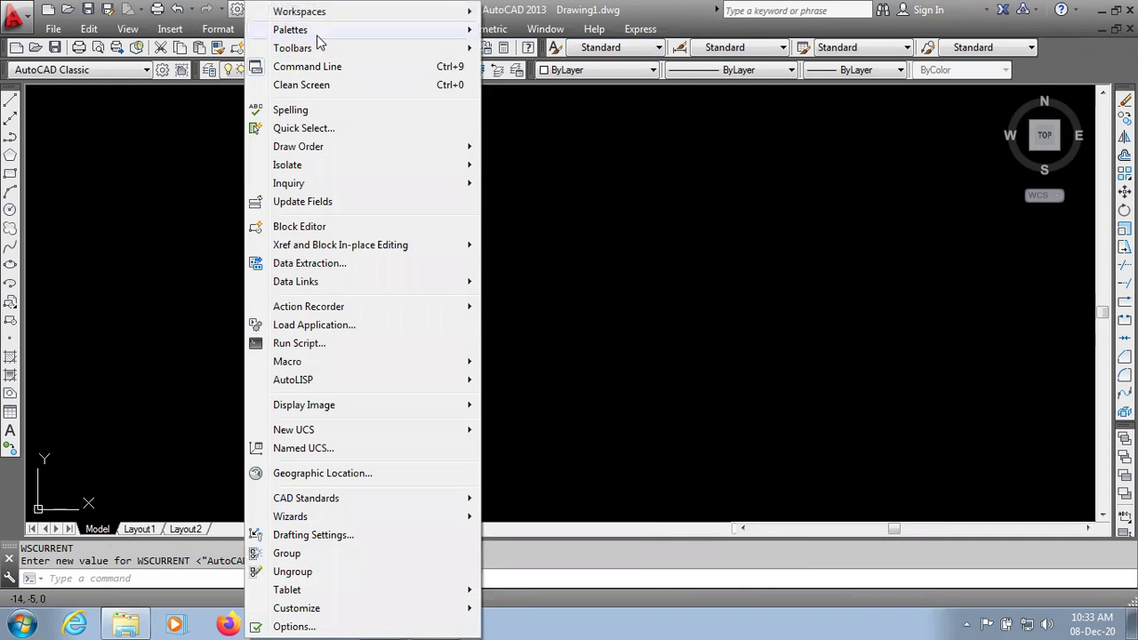
{"action": "mouse_move", "coordinate": [316, 51]}
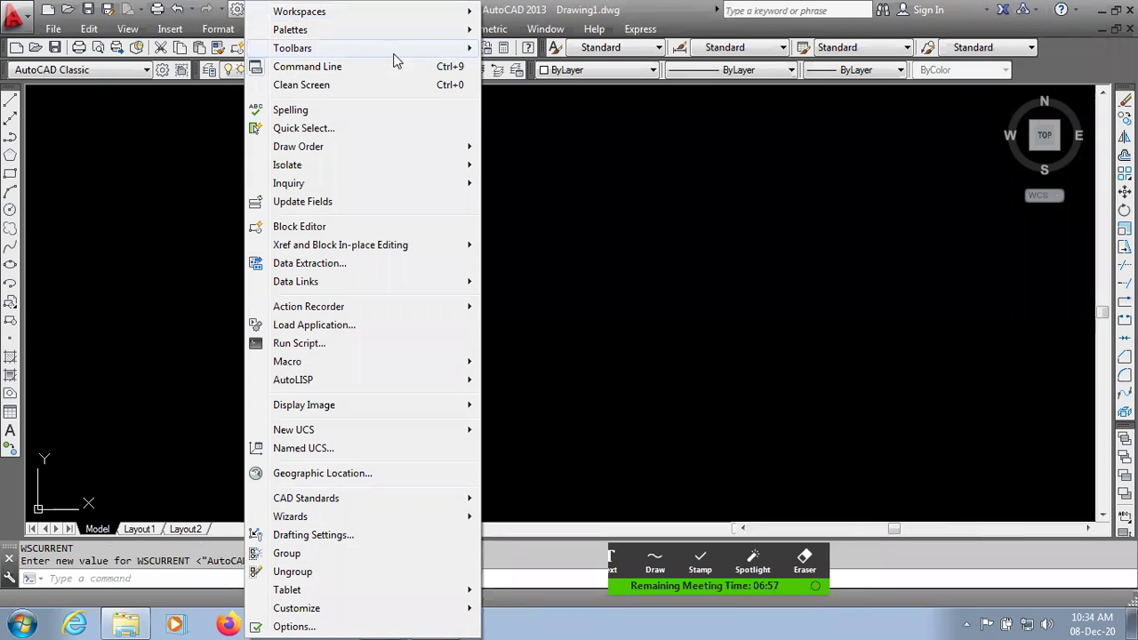
{"action": "mouse_move", "coordinate": [391, 49]}
{"action": "mouse_move", "coordinate": [569, 49]}
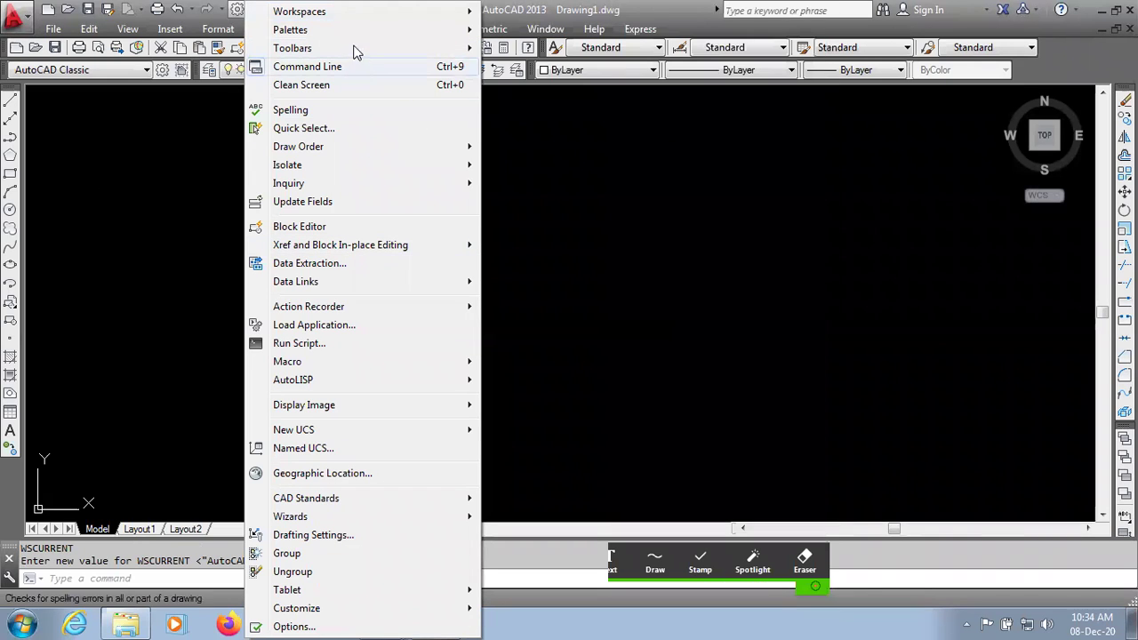
{"action": "mouse_move", "coordinate": [467, 50]}
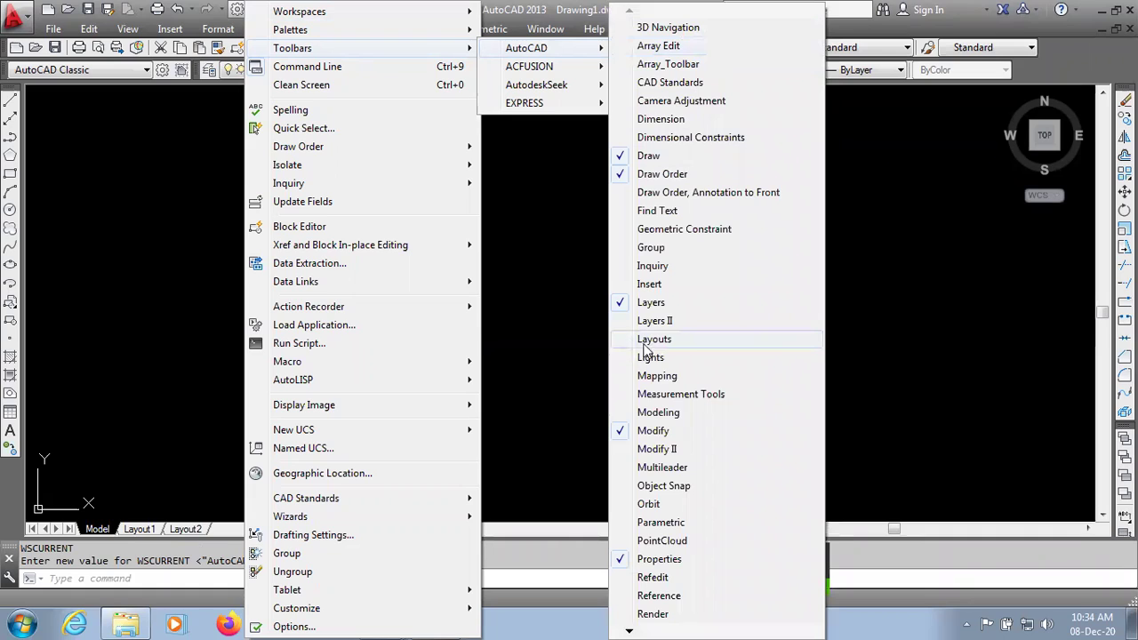
{"action": "left_click", "coordinate": [649, 420]}
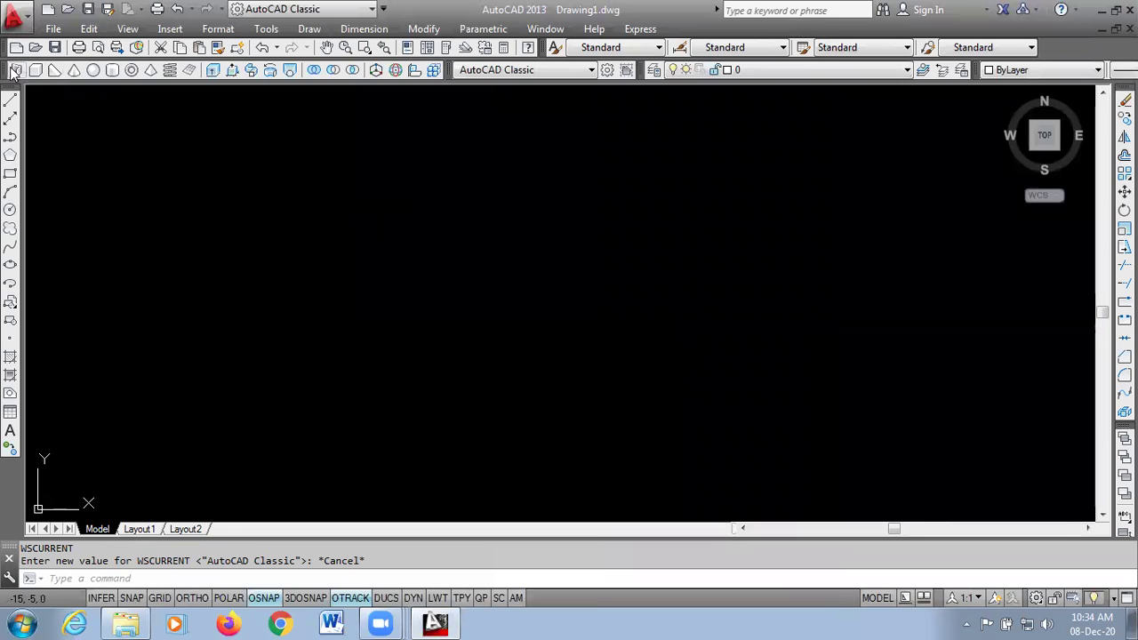
{"action": "left_click_drag", "start_coordinate": [5, 69], "coordinate": [528, 172]}
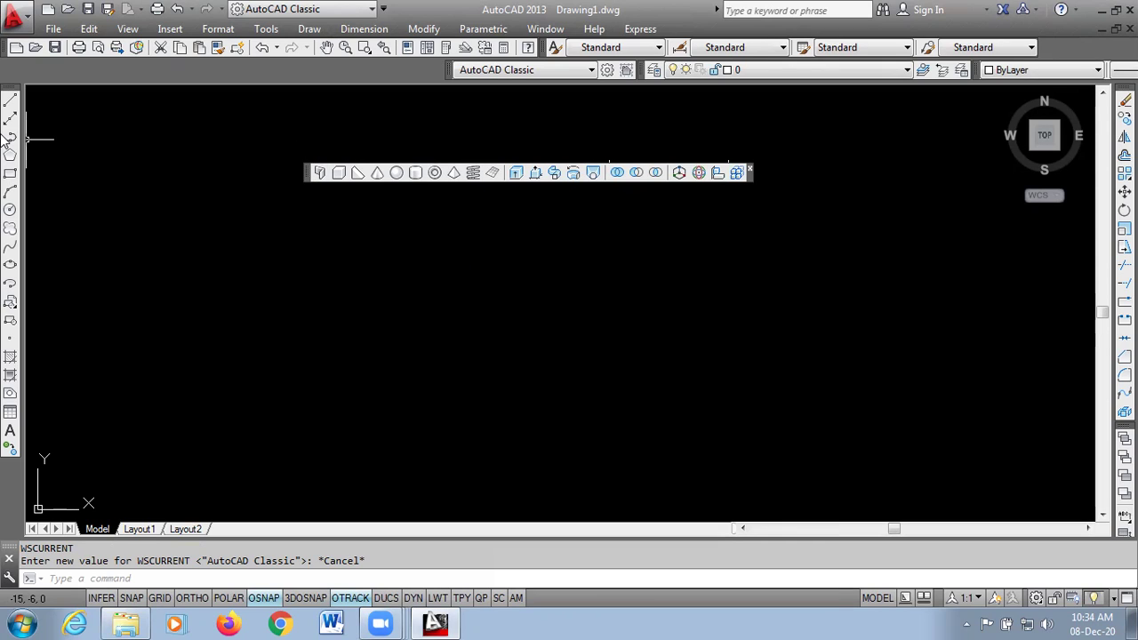
Draw a long, thin rectangle below the floating Modeling toolbar and erase it
{"action": "left_click", "coordinate": [10, 174]}
{"action": "left_click", "coordinate": [310, 245]}
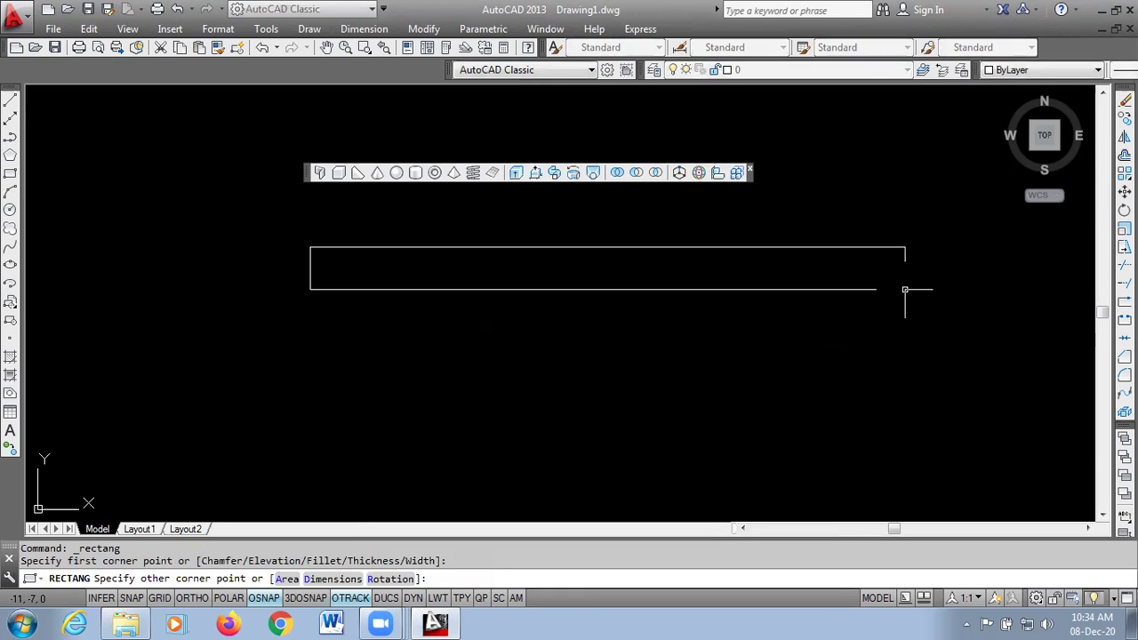
{"action": "left_click", "coordinate": [904, 289]}
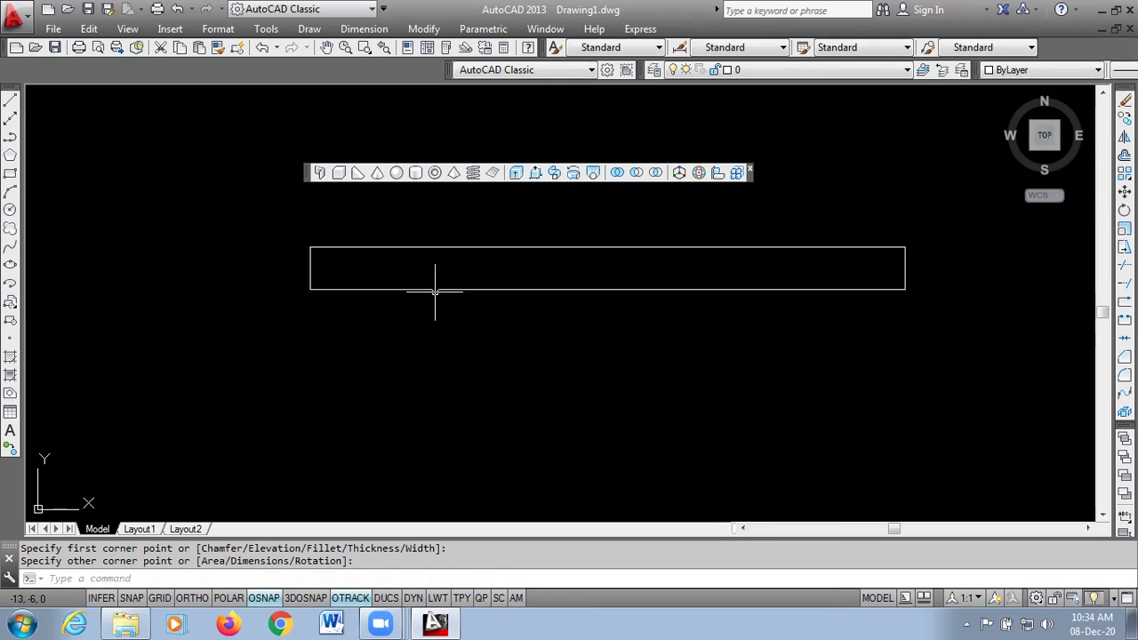
{"action": "left_click", "coordinate": [675, 249]}
{"action": "left_click", "coordinate": [616, 293]}
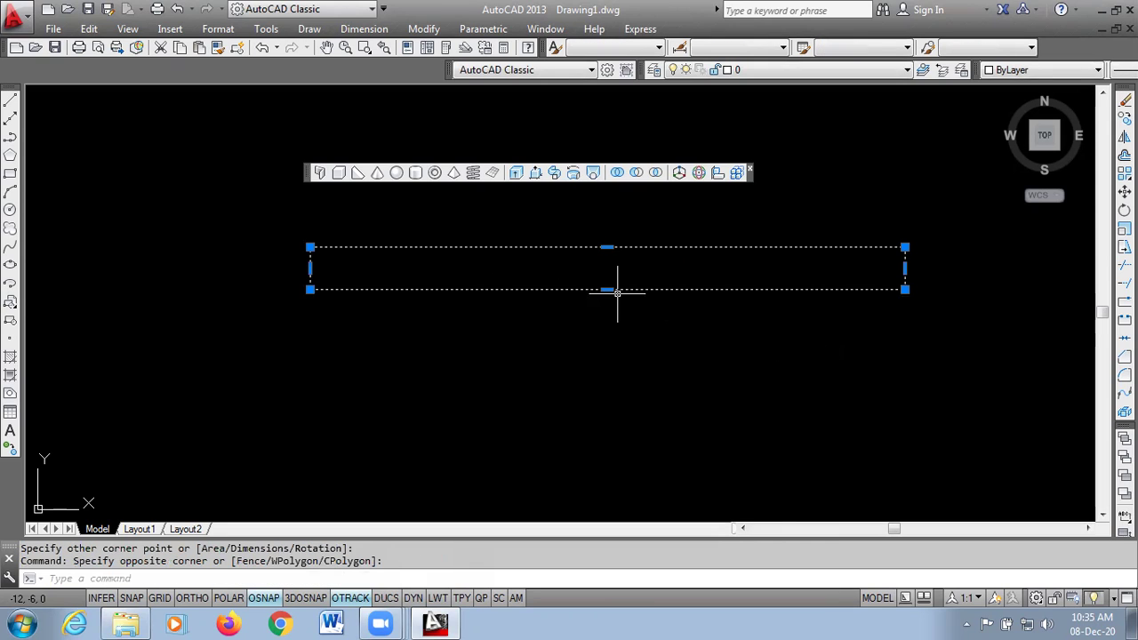
{"action": "key", "text": "Delete"}
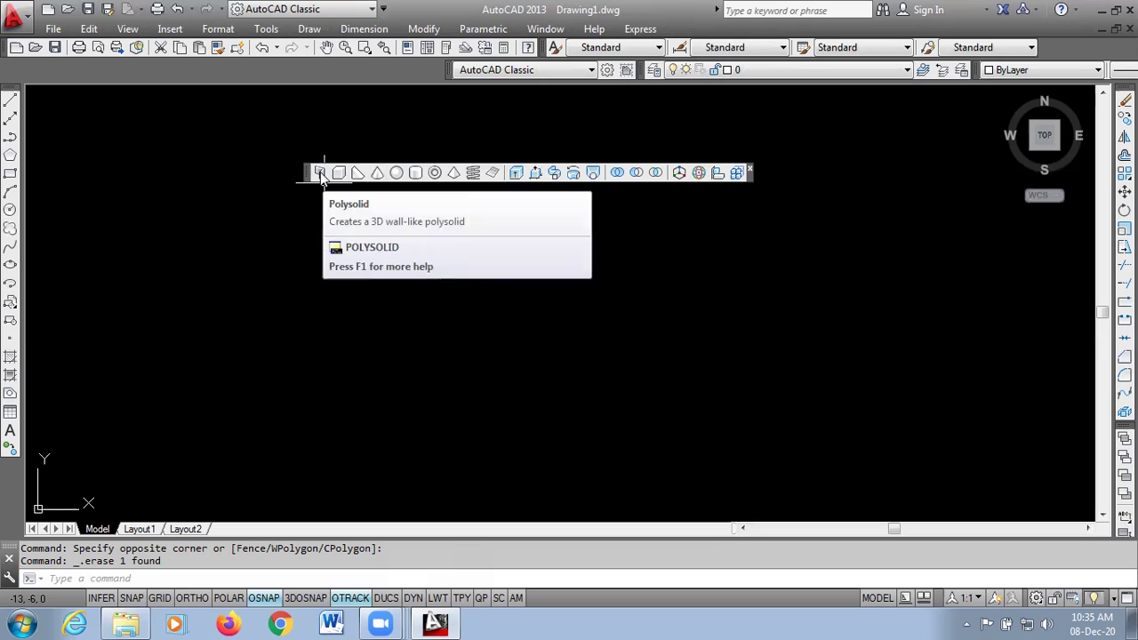
Dock the Modeling toolbar above the drawing area and review the list of available AutoCAD toolbars
{"action": "left_click_drag", "start_coordinate": [313, 173], "coordinate": [145, 76]}
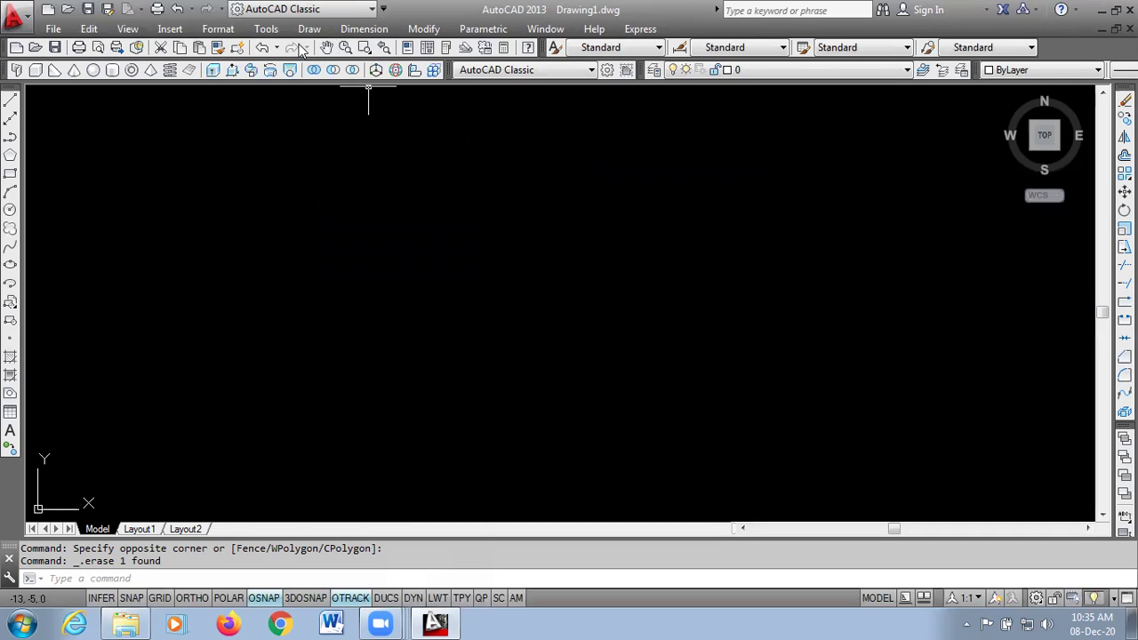
{"action": "left_click", "coordinate": [265, 29]}
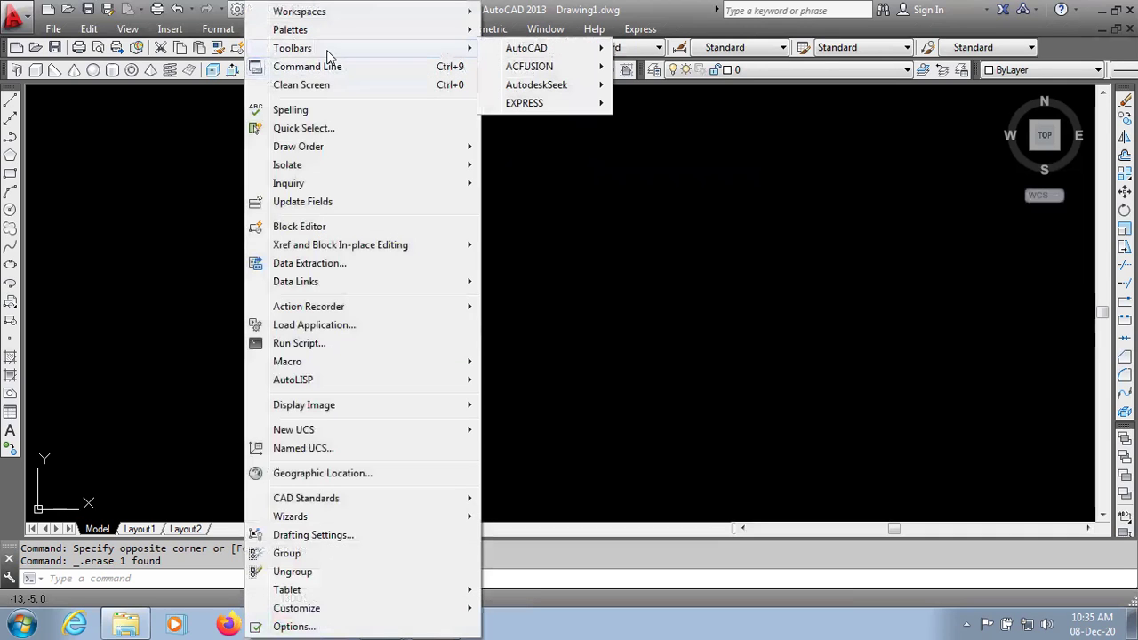
{"action": "mouse_move", "coordinate": [434, 50]}
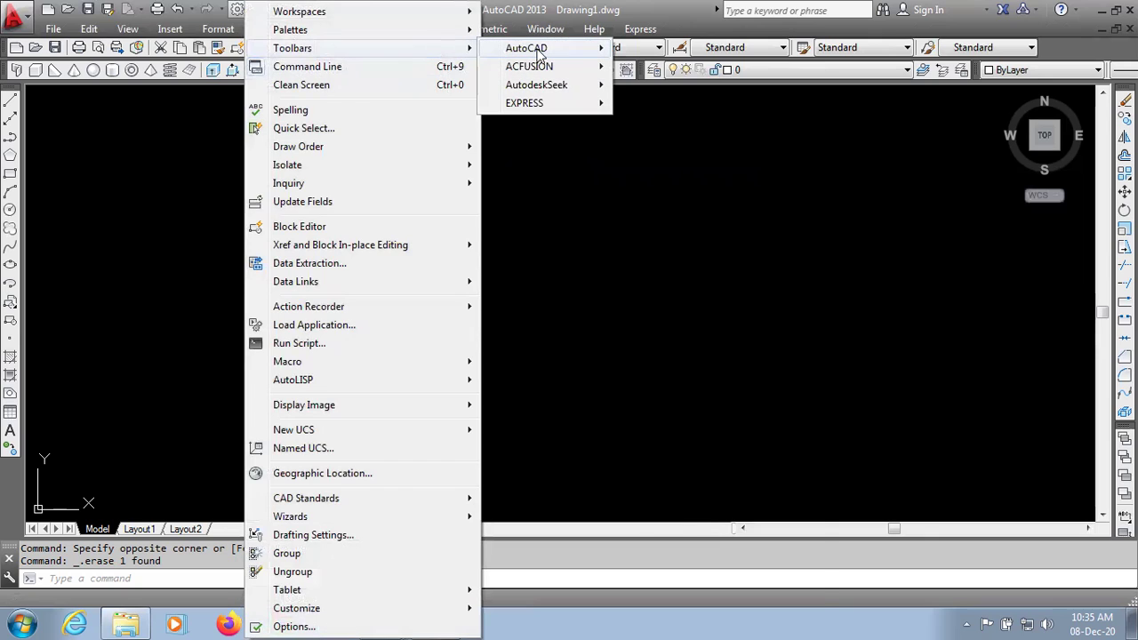
{"action": "mouse_move", "coordinate": [575, 49]}
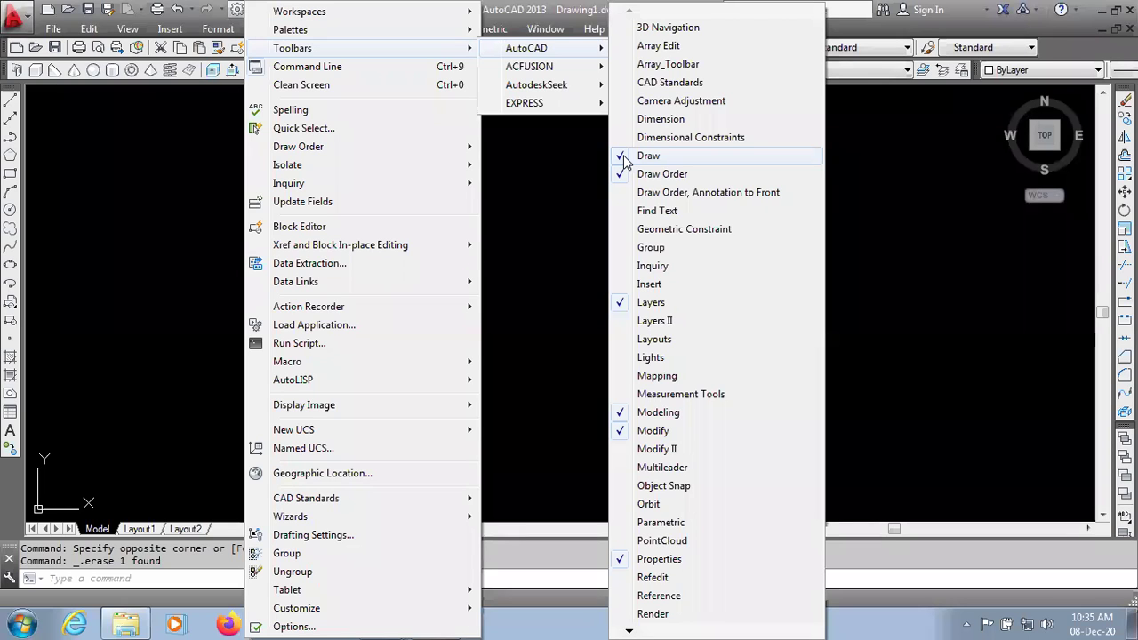
{"action": "left_click", "coordinate": [544, 199]}
{"action": "left_click", "coordinate": [538, 230]}
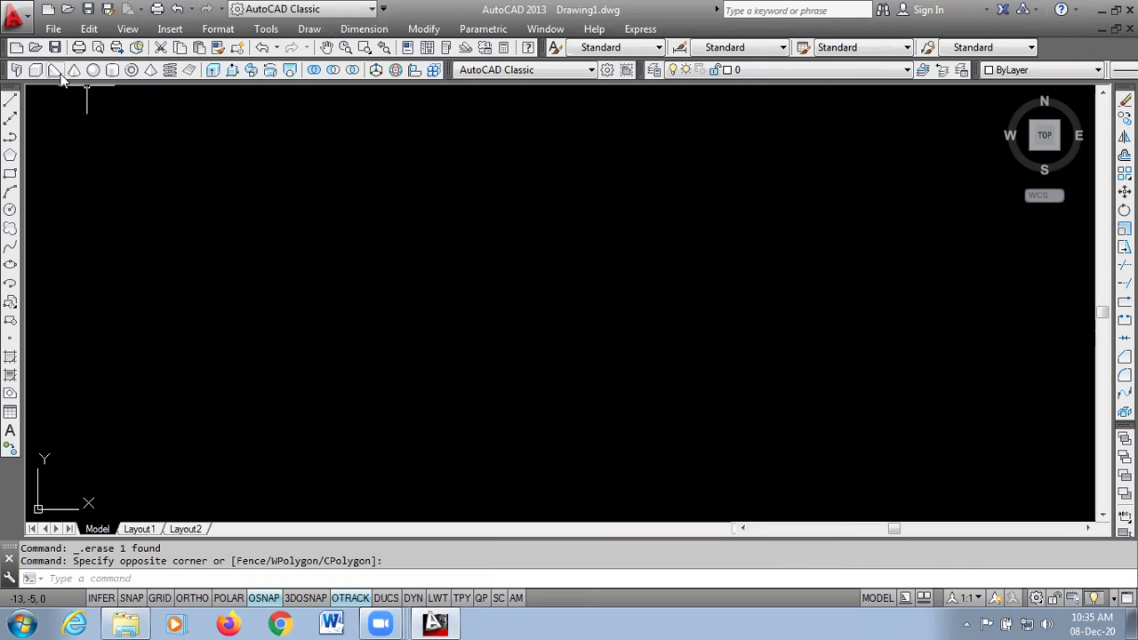
Float the Modeling toolbar over the drawing area, and display the Orbit toolbar floating just above it
{"action": "left_click_drag", "start_coordinate": [7, 69], "coordinate": [525, 213]}
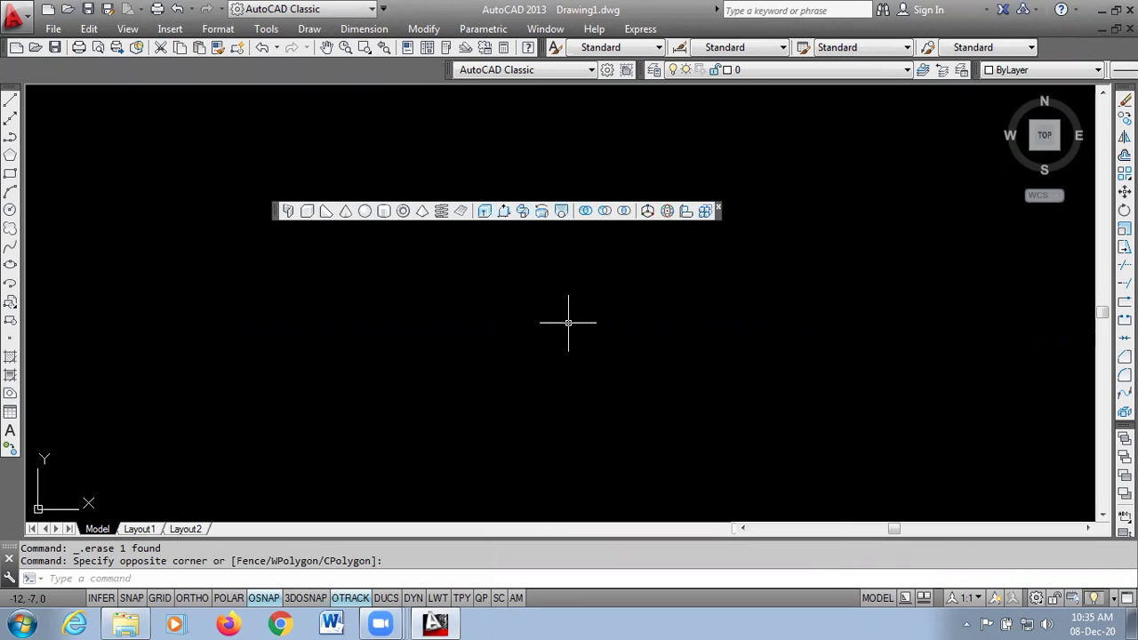
{"action": "right_click", "coordinate": [646, 218]}
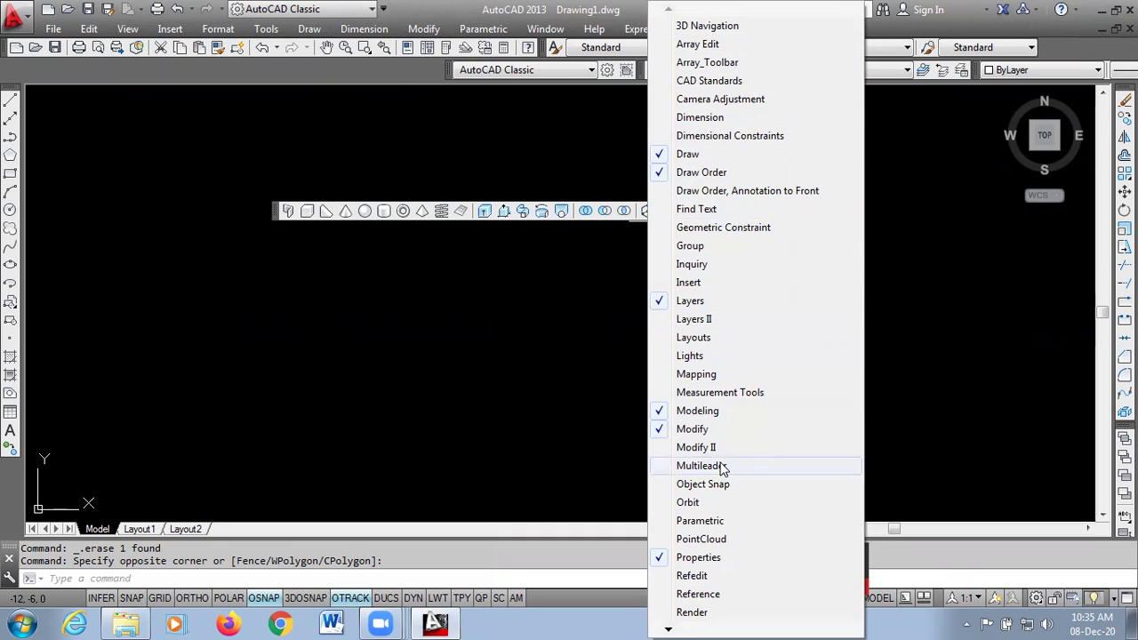
{"action": "left_click", "coordinate": [687, 502]}
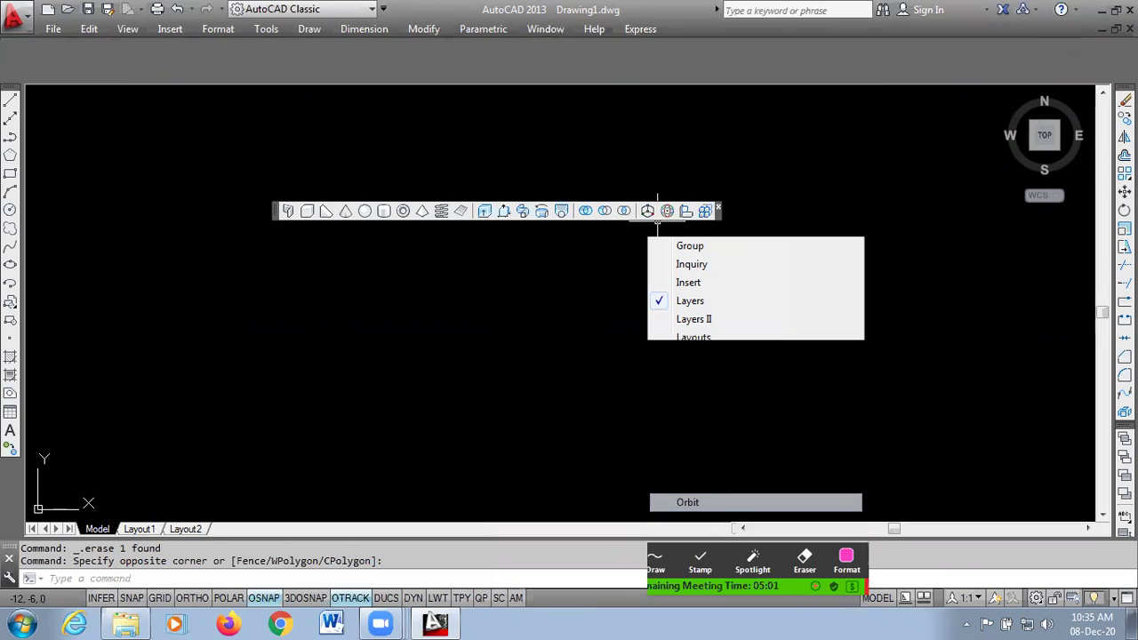
{"action": "left_click_drag", "start_coordinate": [4, 52], "coordinate": [315, 158]}
Display the Object Snap toolbar and dock it above the drawing area together with the Modeling and Orbit toolbars
{"action": "right_click", "coordinate": [314, 159]}
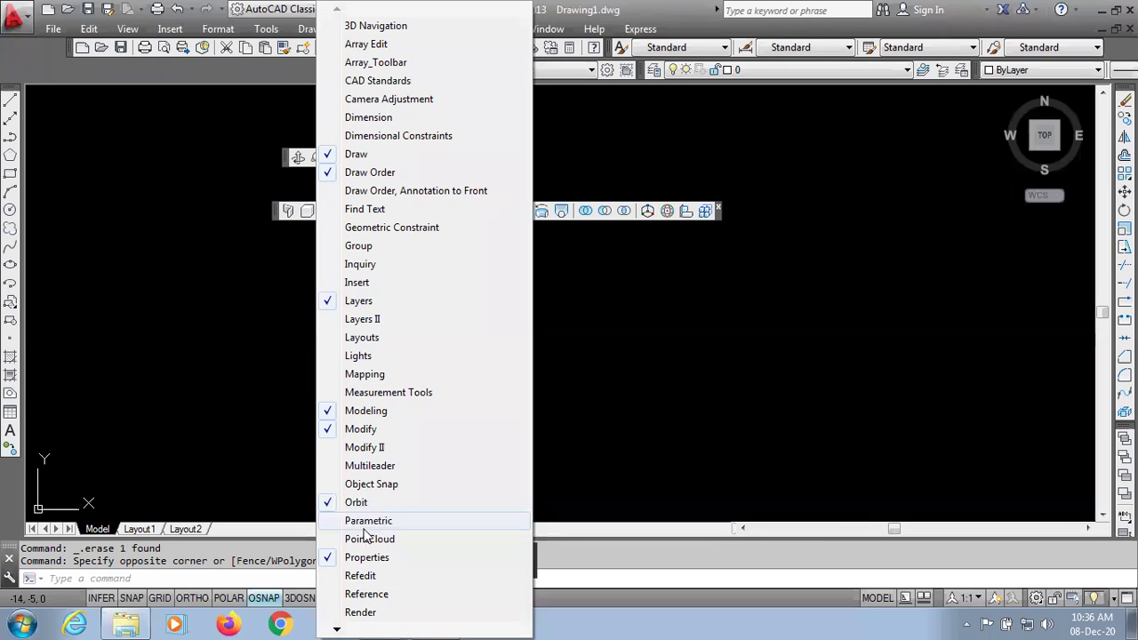
{"action": "left_click", "coordinate": [371, 483]}
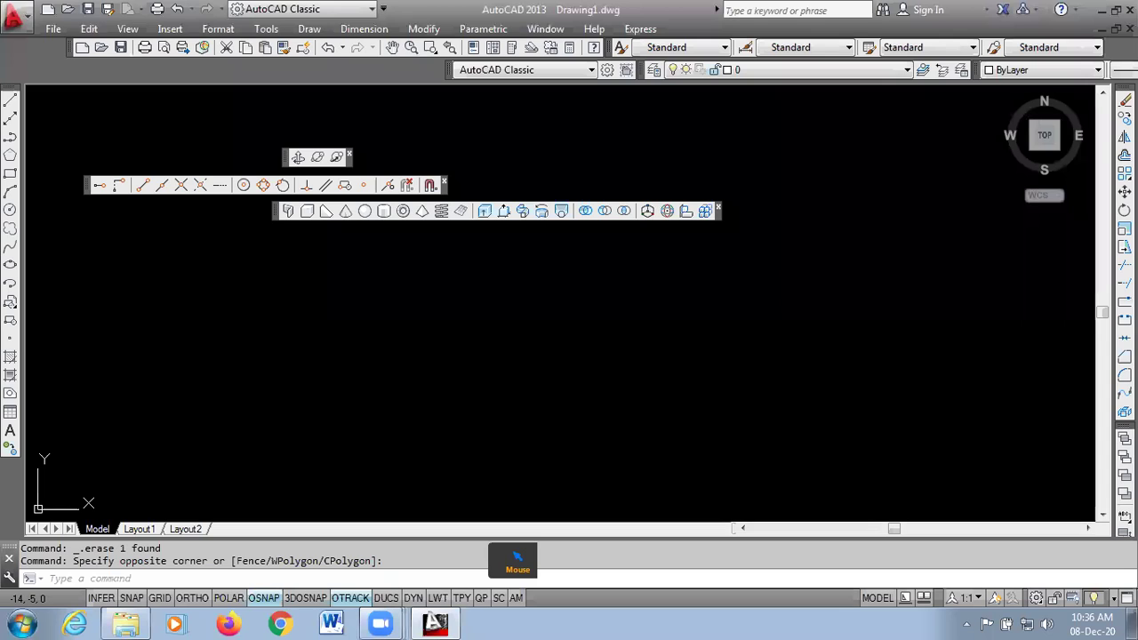
{"action": "left_click_drag", "start_coordinate": [87, 186], "coordinate": [60, 71]}
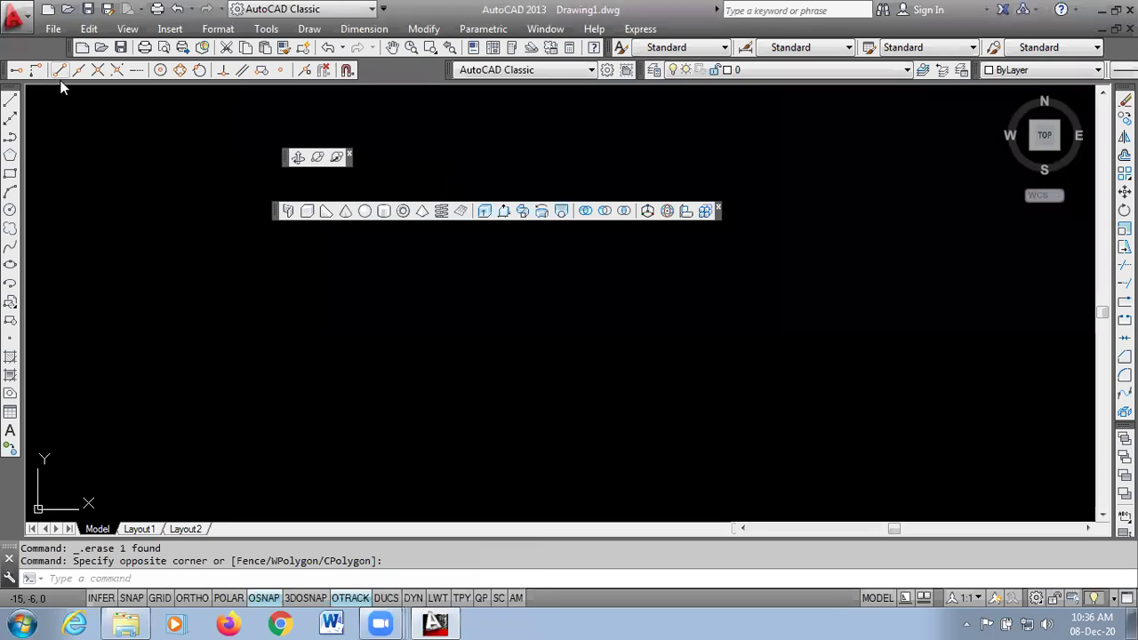
{"action": "left_click_drag", "start_coordinate": [271, 222], "coordinate": [92, 86]}
{"action": "left_click_drag", "start_coordinate": [286, 158], "coordinate": [399, 70]}
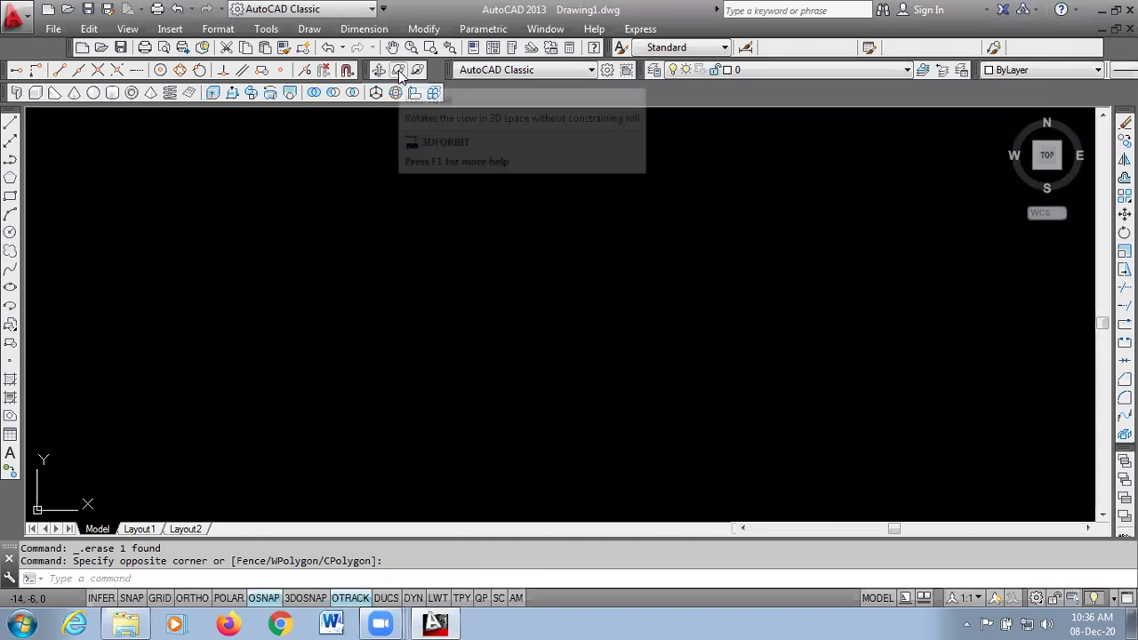
Hide the command line window and display it again
{"action": "left_click", "coordinate": [266, 29]}
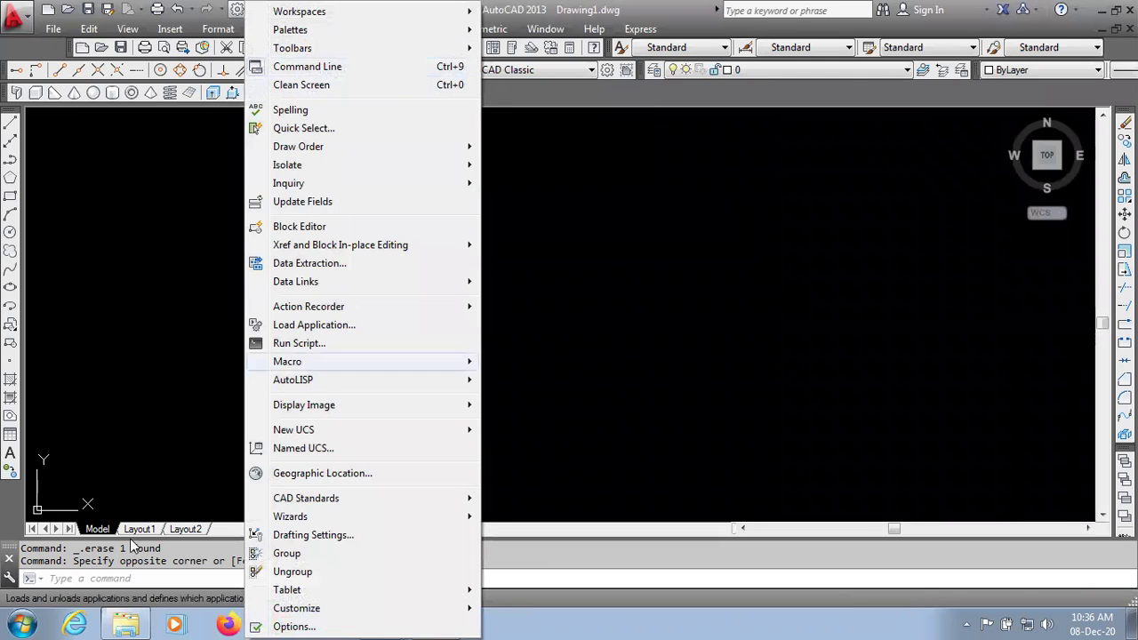
{"action": "left_click", "coordinate": [164, 463]}
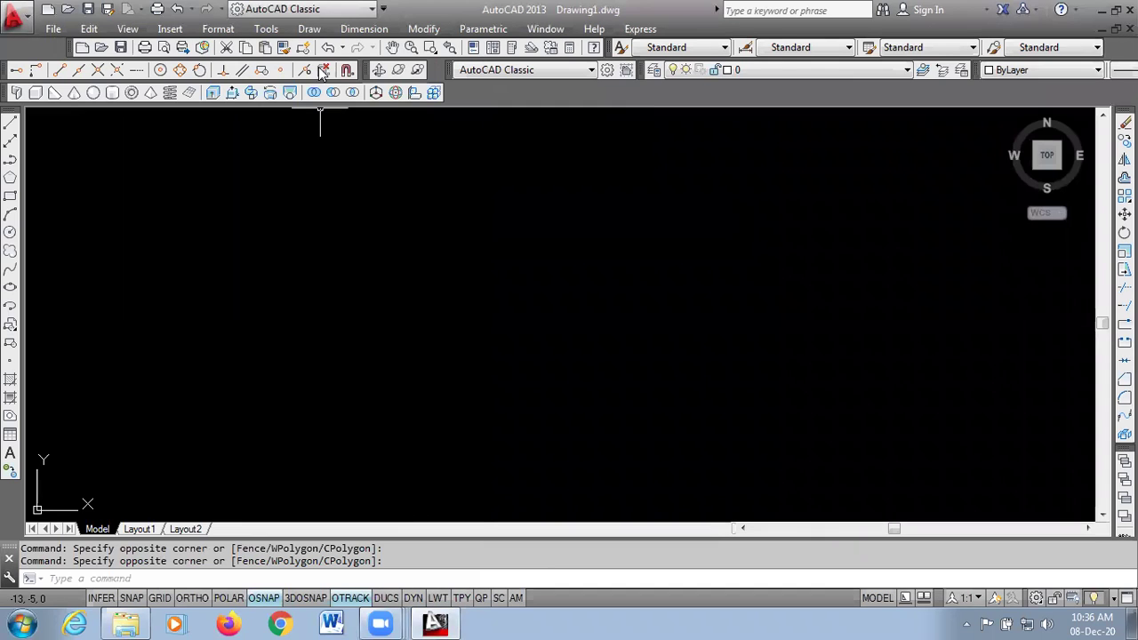
{"action": "left_click", "coordinate": [266, 29]}
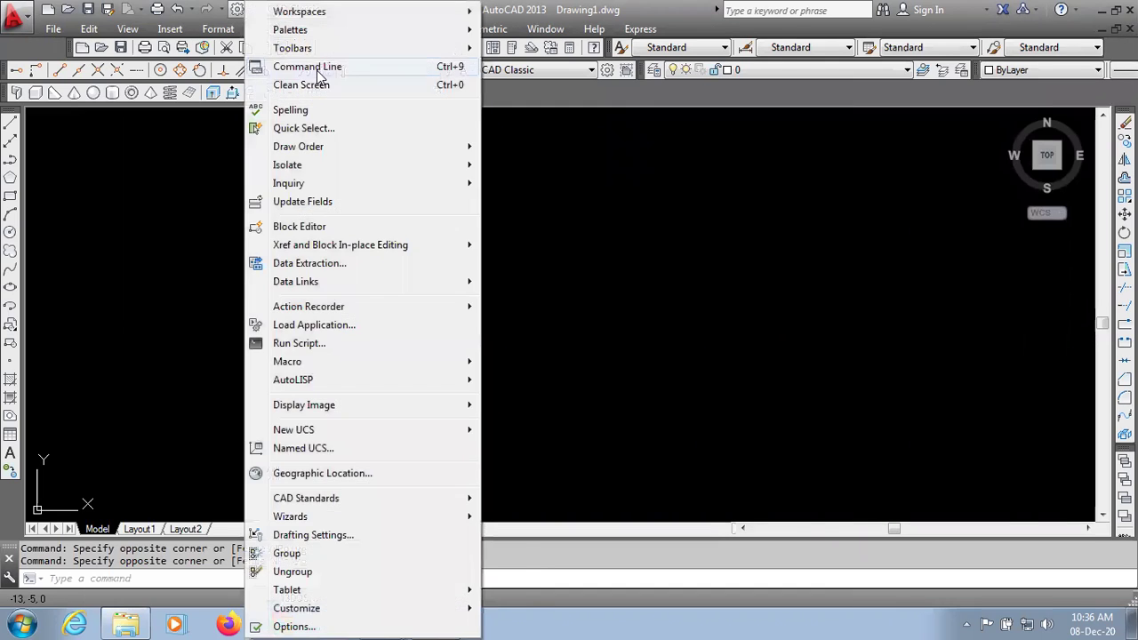
{"action": "left_click", "coordinate": [315, 67]}
{"action": "left_click", "coordinate": [648, 332]}
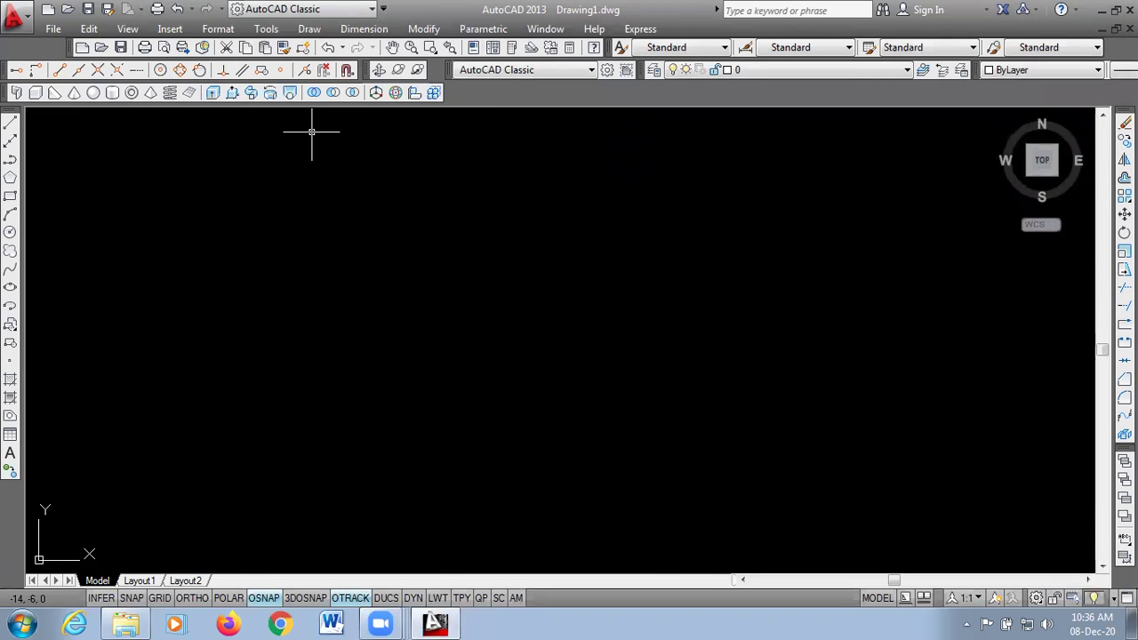
{"action": "left_click", "coordinate": [266, 28]}
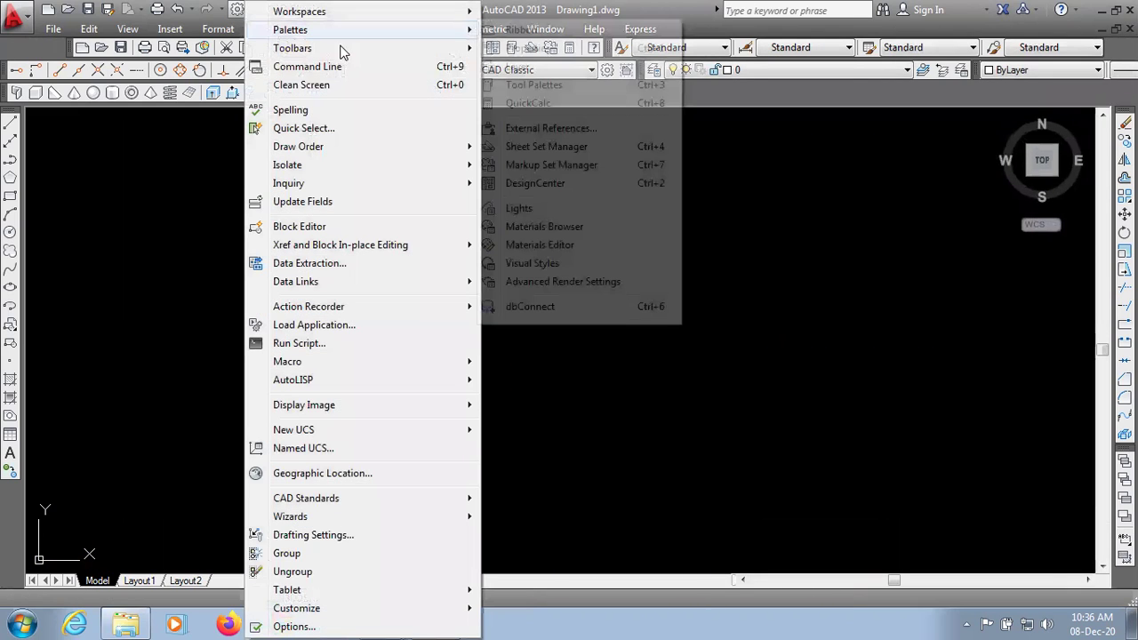
{"action": "mouse_move", "coordinate": [380, 50]}
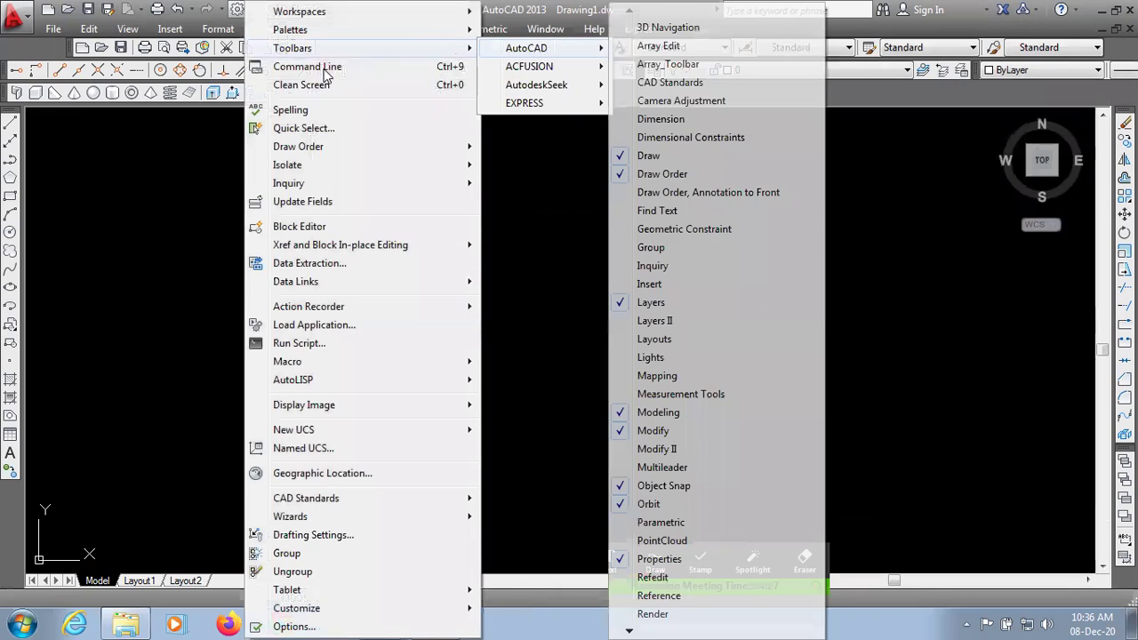
{"action": "left_click", "coordinate": [327, 70]}
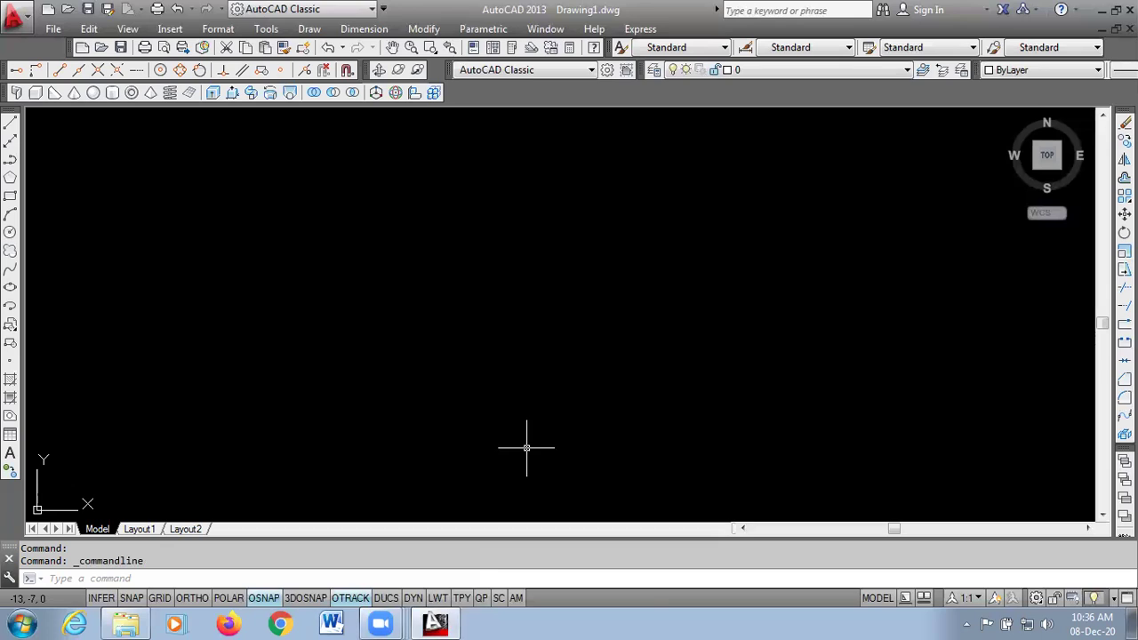
{"action": "left_click", "coordinate": [266, 30]}
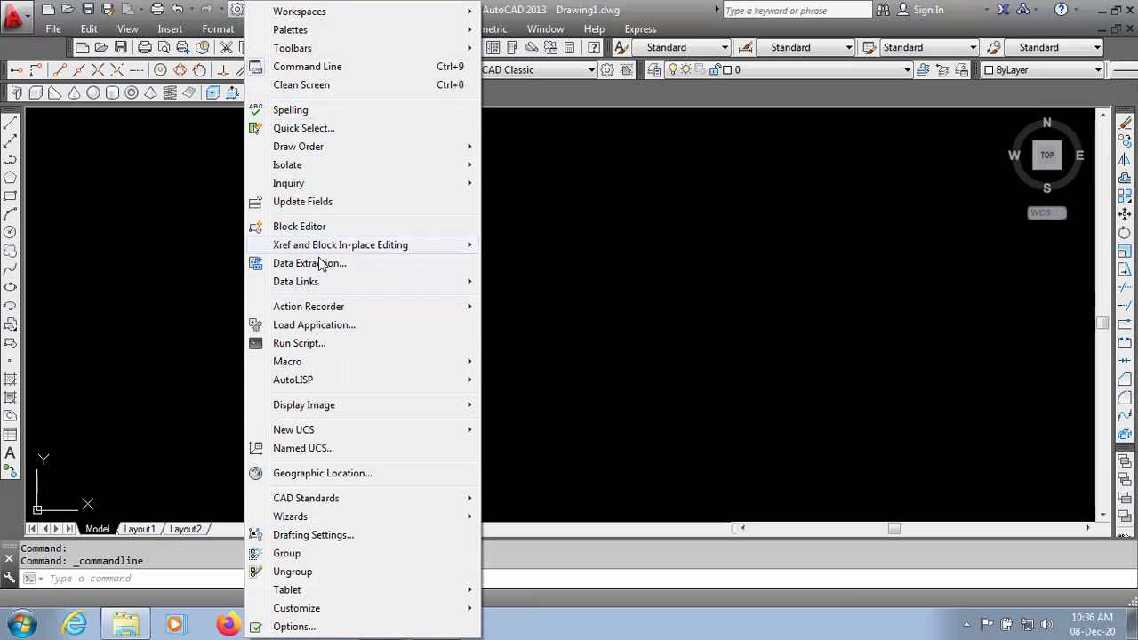
{"action": "left_click", "coordinate": [608, 168]}
{"action": "left_click", "coordinate": [546, 244]}
{"action": "left_click", "coordinate": [546, 244]}
{"action": "left_click", "coordinate": [546, 244]}
{"action": "left_click", "coordinate": [546, 244]}
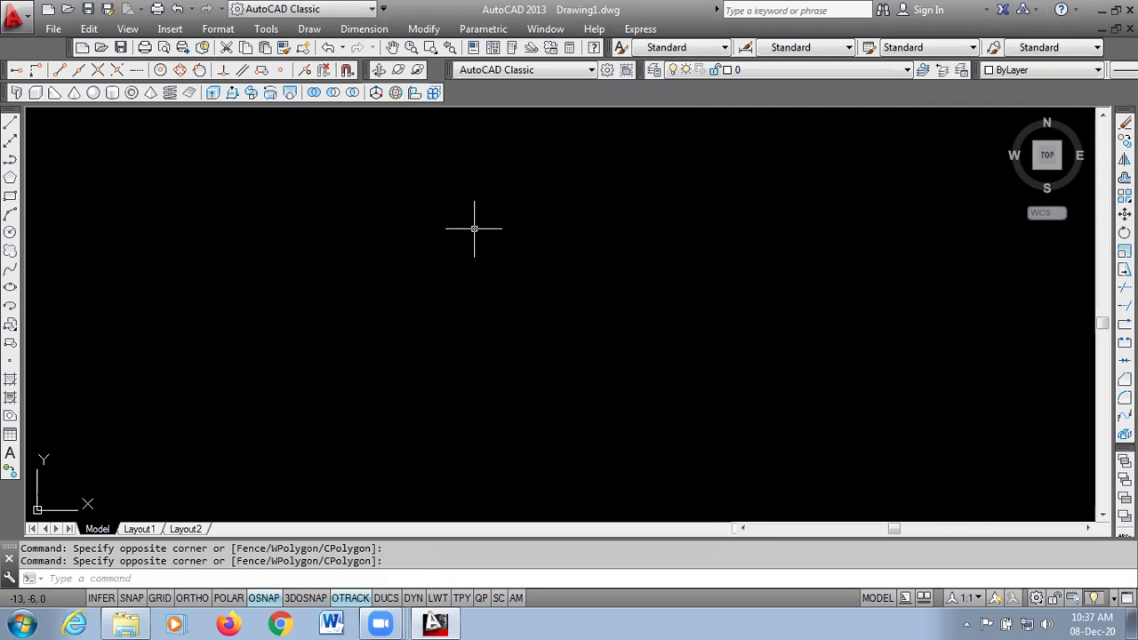
{"action": "left_click", "coordinate": [310, 30]}
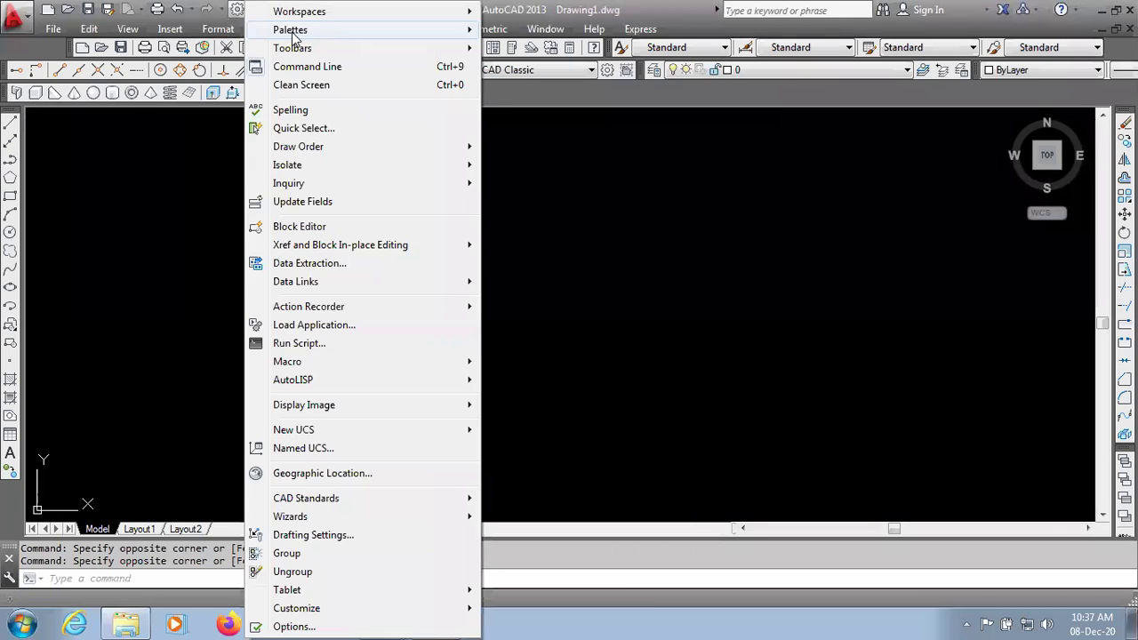
{"action": "left_click", "coordinate": [132, 300]}
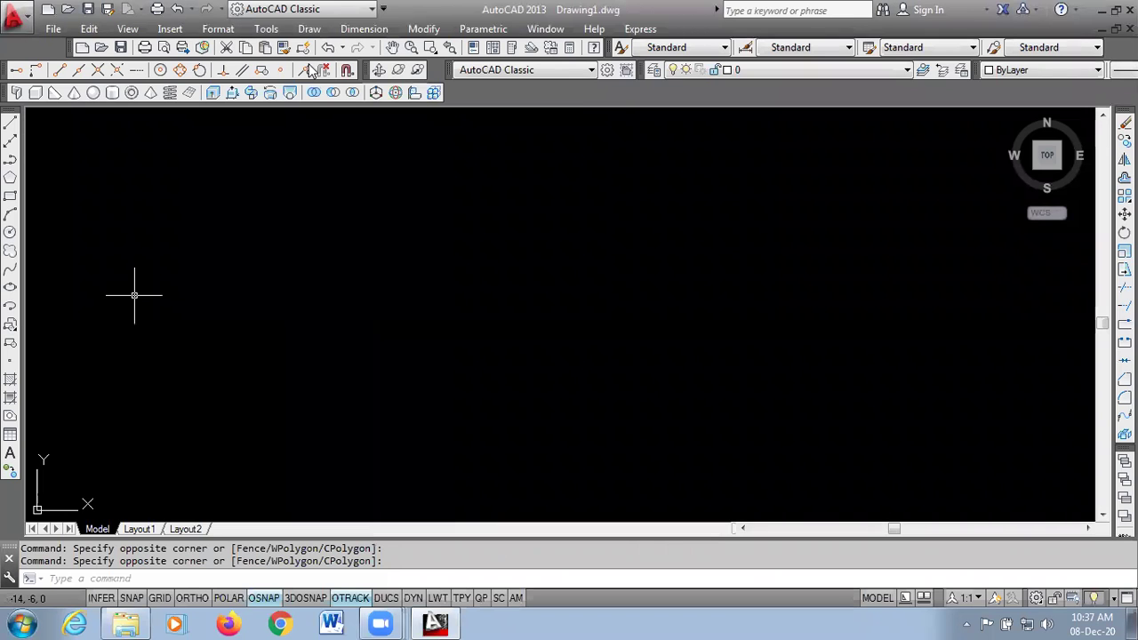
Review the dimensioning commands, and open the Dimension Style Manager to view the Standard style before closing it
{"action": "left_click", "coordinate": [360, 30]}
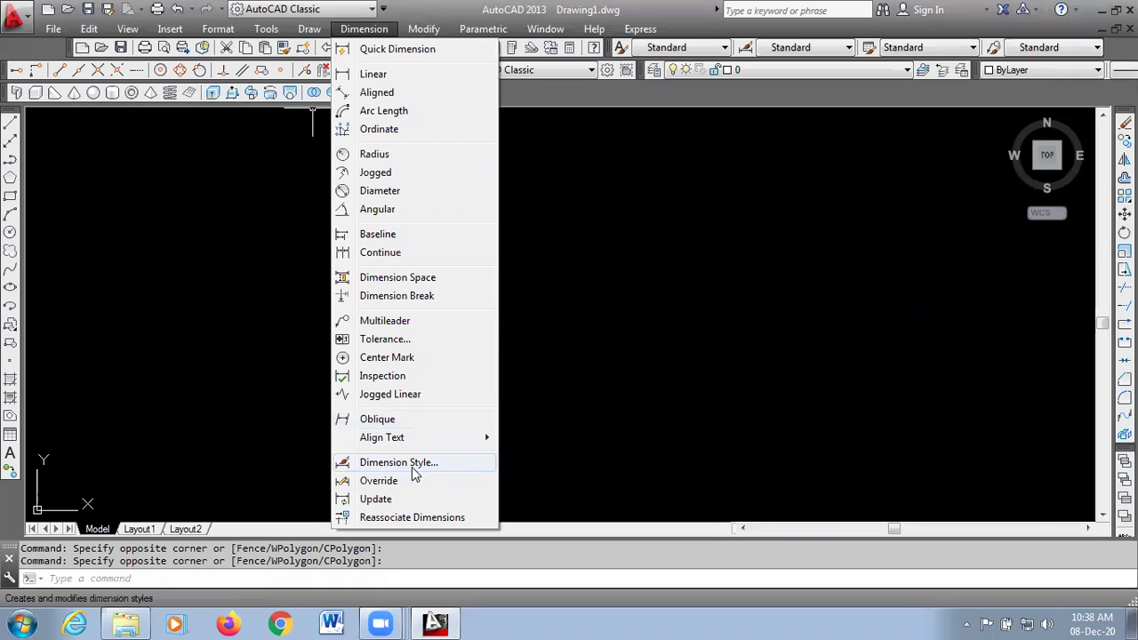
{"action": "left_click", "coordinate": [283, 136]}
{"action": "left_click", "coordinate": [219, 29]}
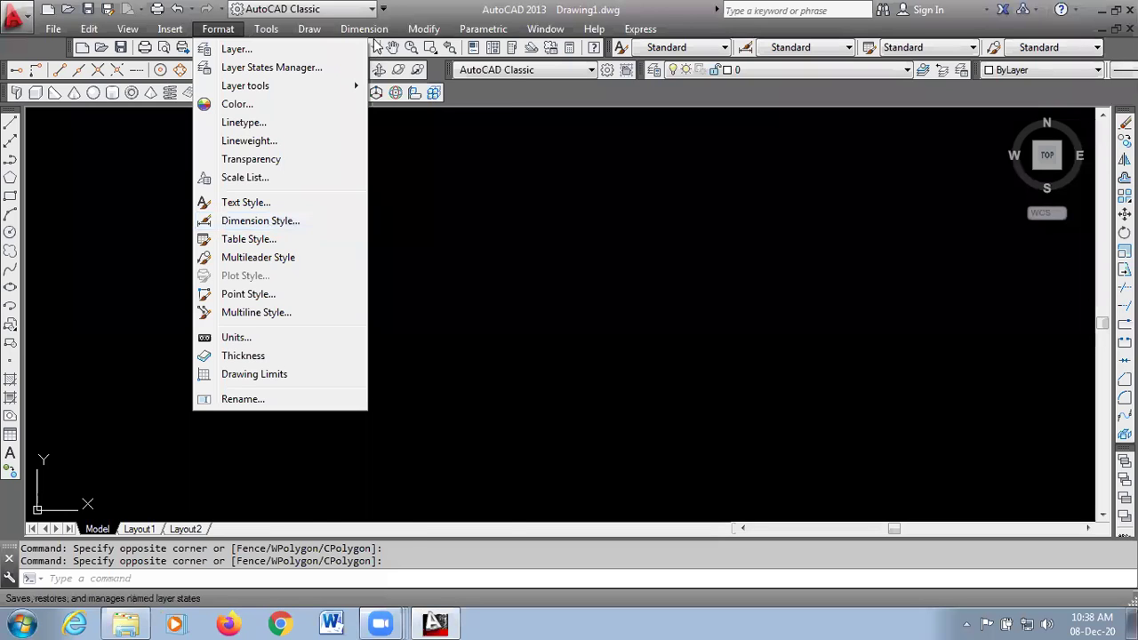
{"action": "mouse_move", "coordinate": [373, 31]}
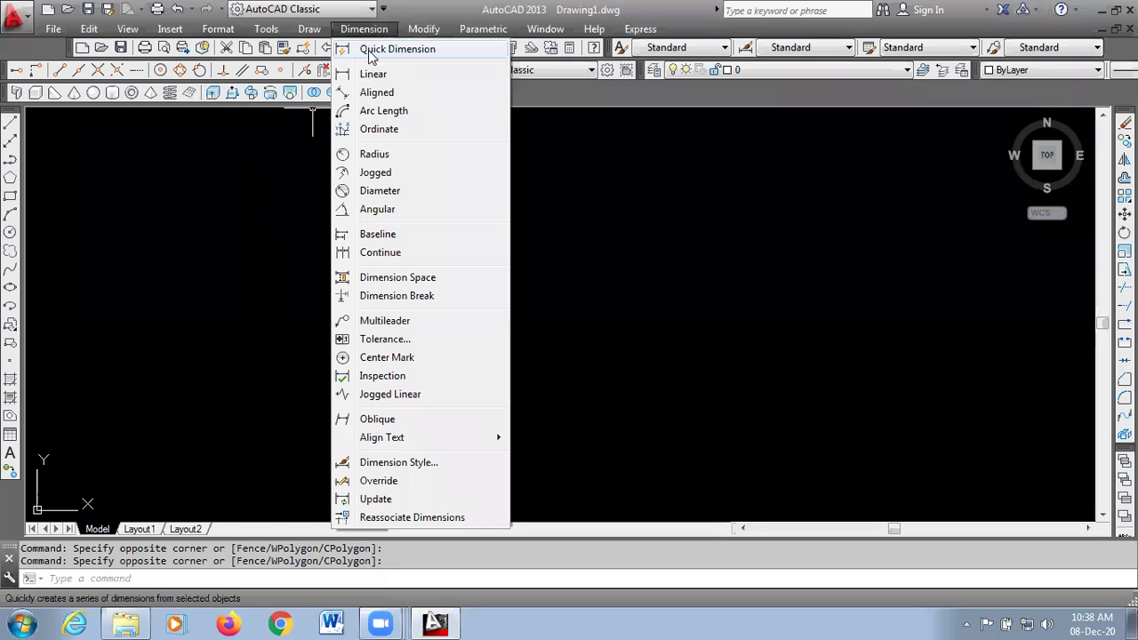
{"action": "left_click", "coordinate": [421, 464]}
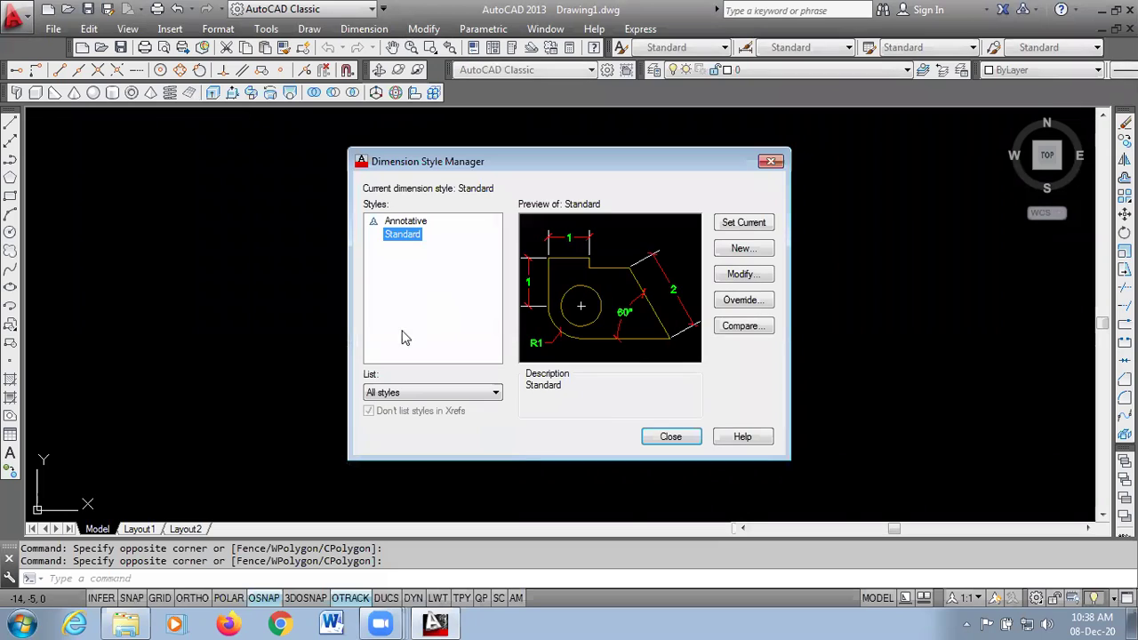
{"action": "left_click", "coordinate": [771, 161]}
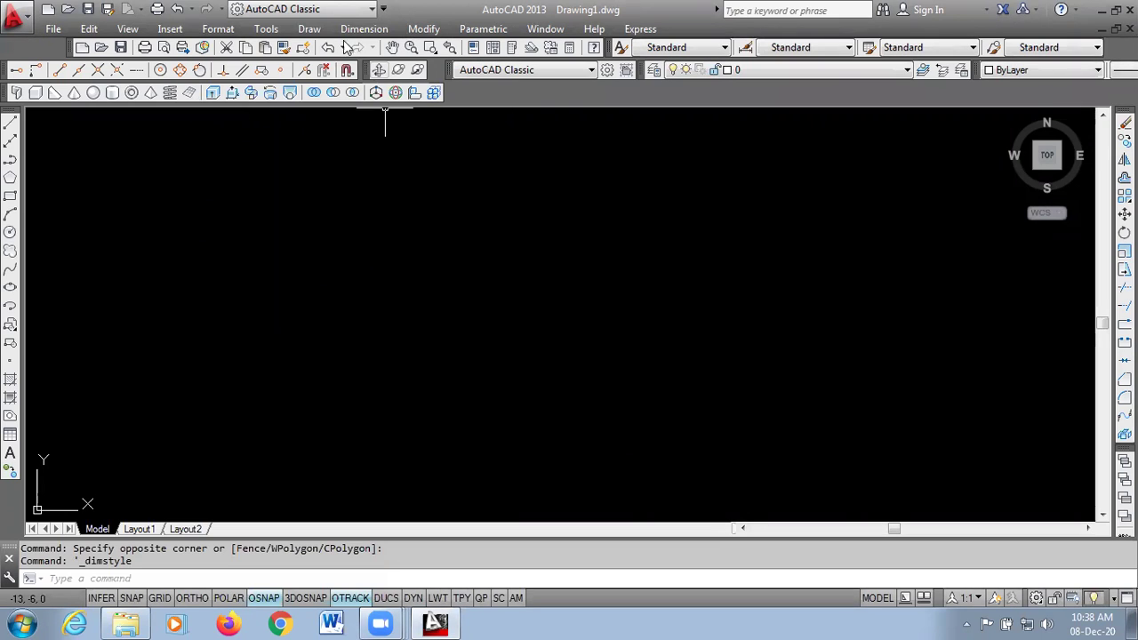
{"action": "left_click", "coordinate": [430, 29]}
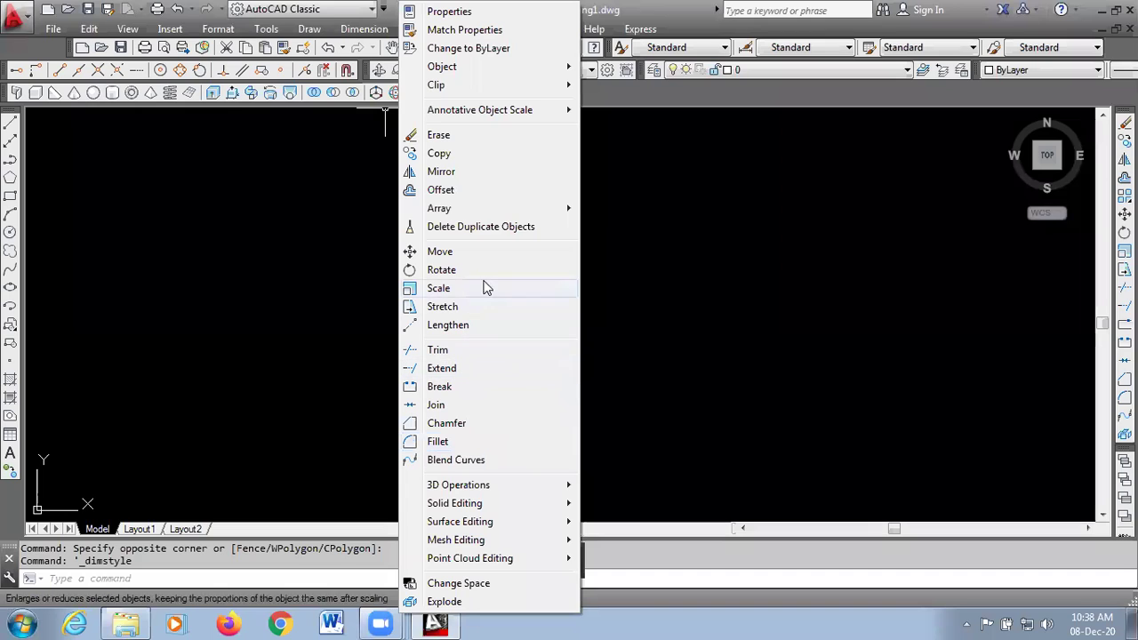
{"action": "left_click", "coordinate": [216, 257]}
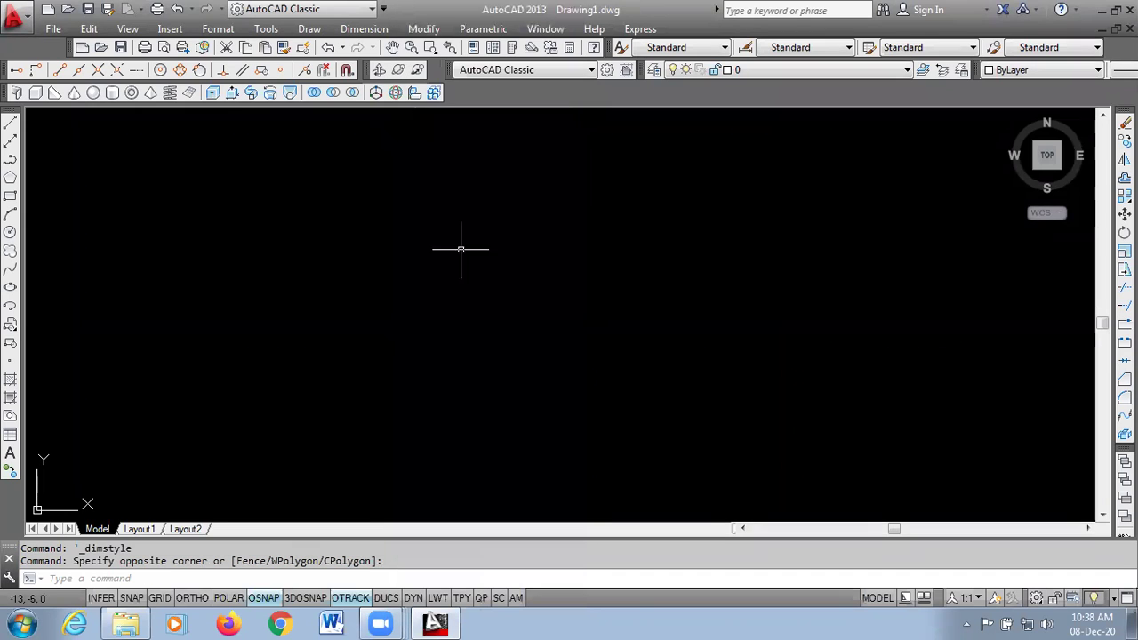
{"action": "left_click", "coordinate": [485, 29]}
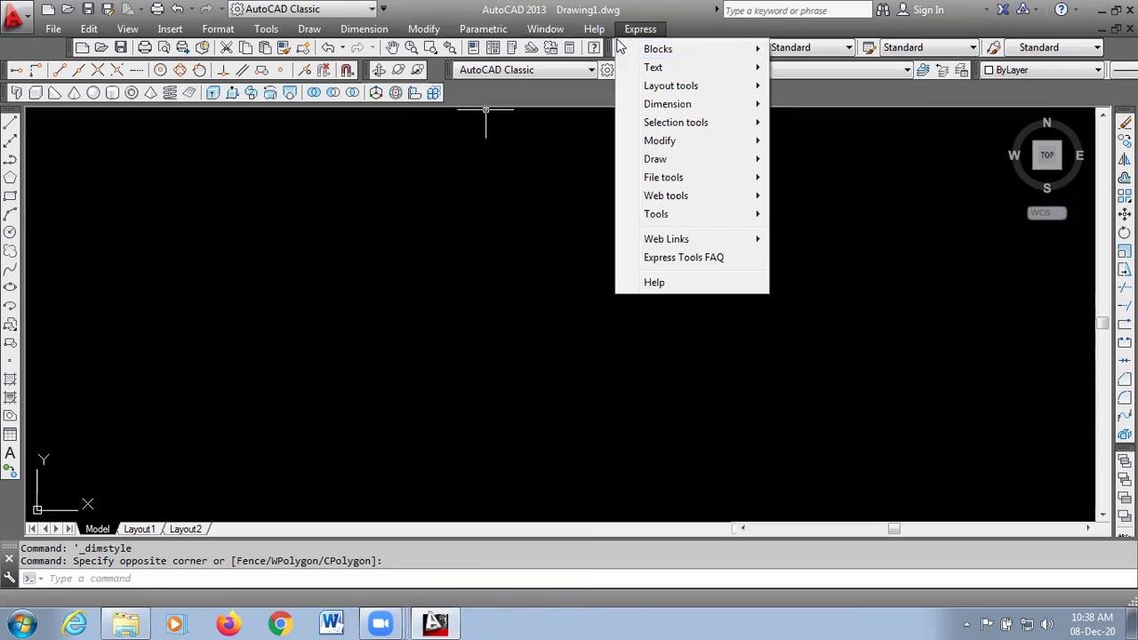
{"action": "left_click", "coordinate": [437, 318]}
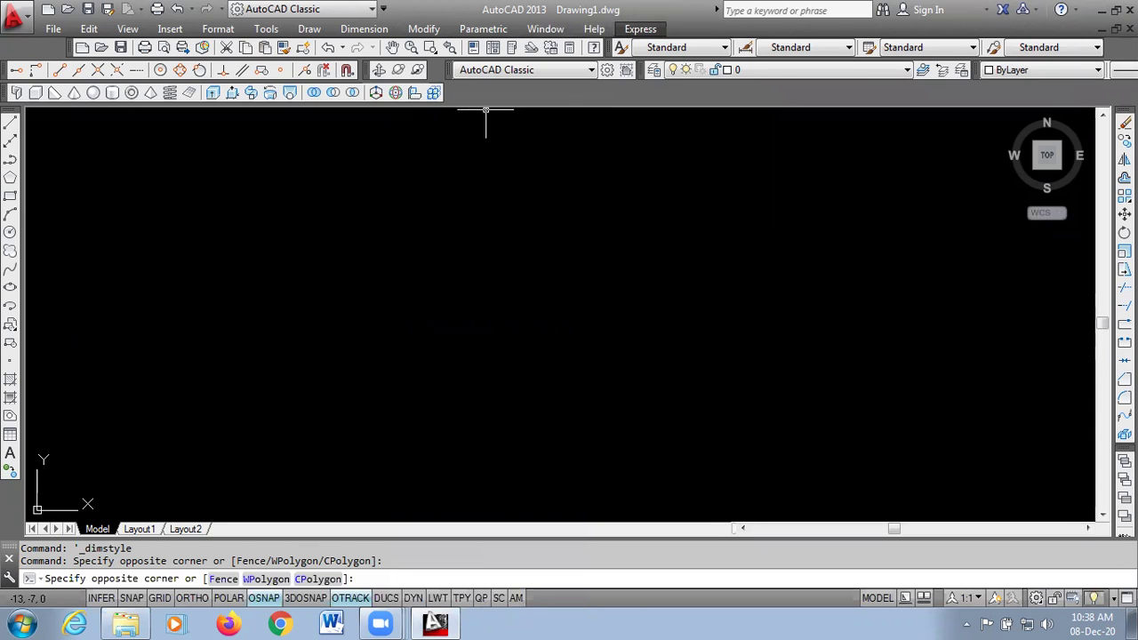
{"action": "left_click", "coordinate": [423, 28]}
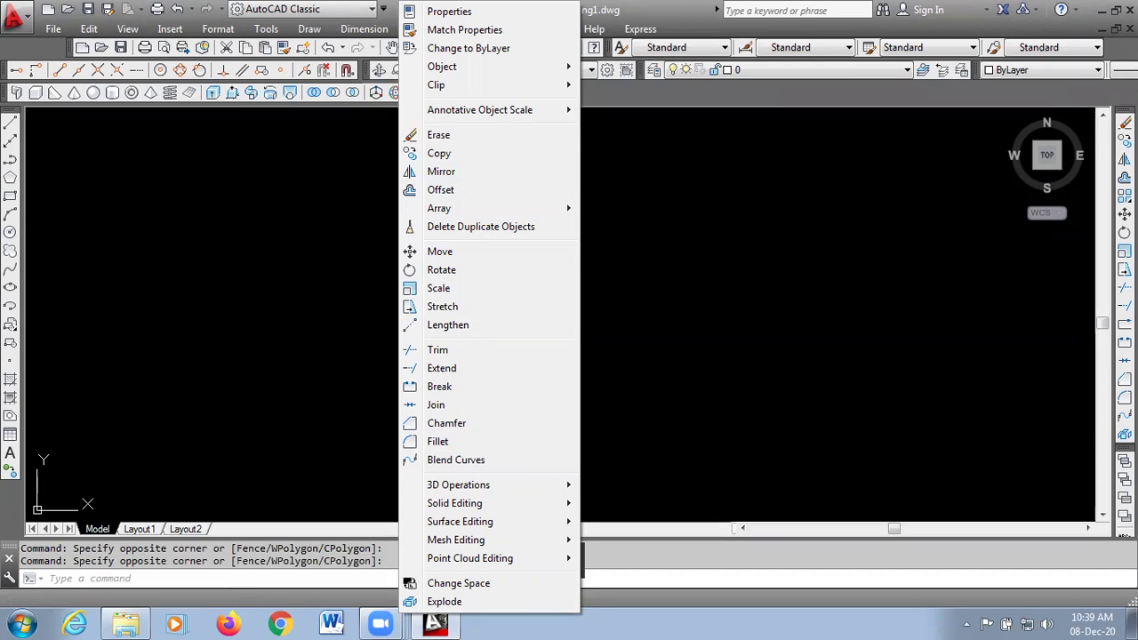
{"action": "left_click", "coordinate": [745, 174]}
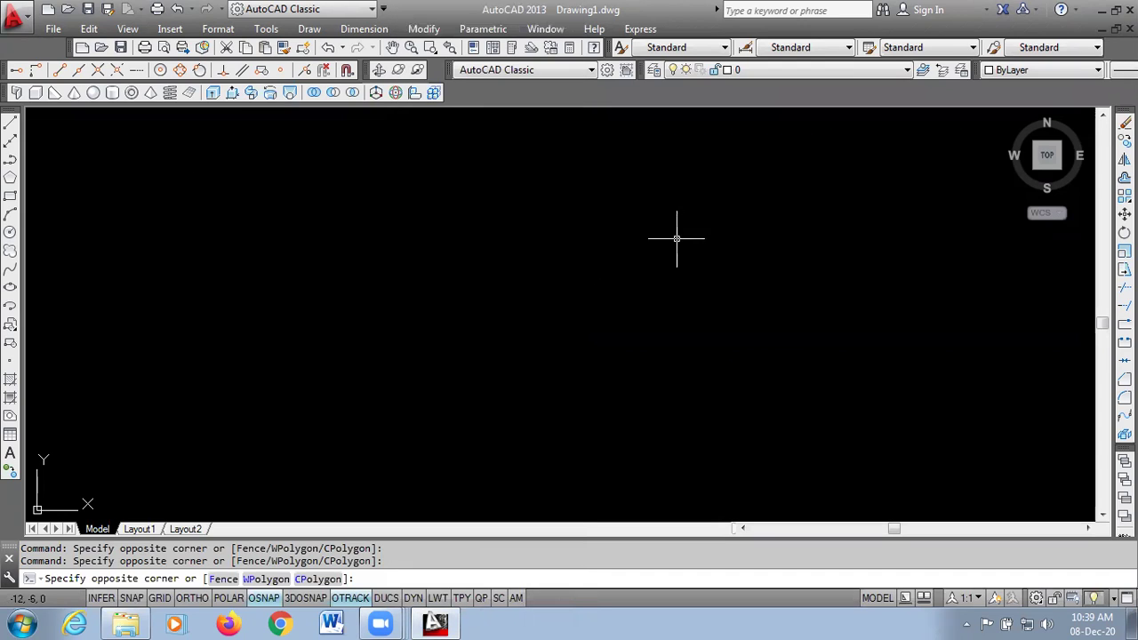
Display the Dimension toolbar and dock it above the drawing area, beside the Modeling toolbar
{"action": "right_click", "coordinate": [398, 94]}
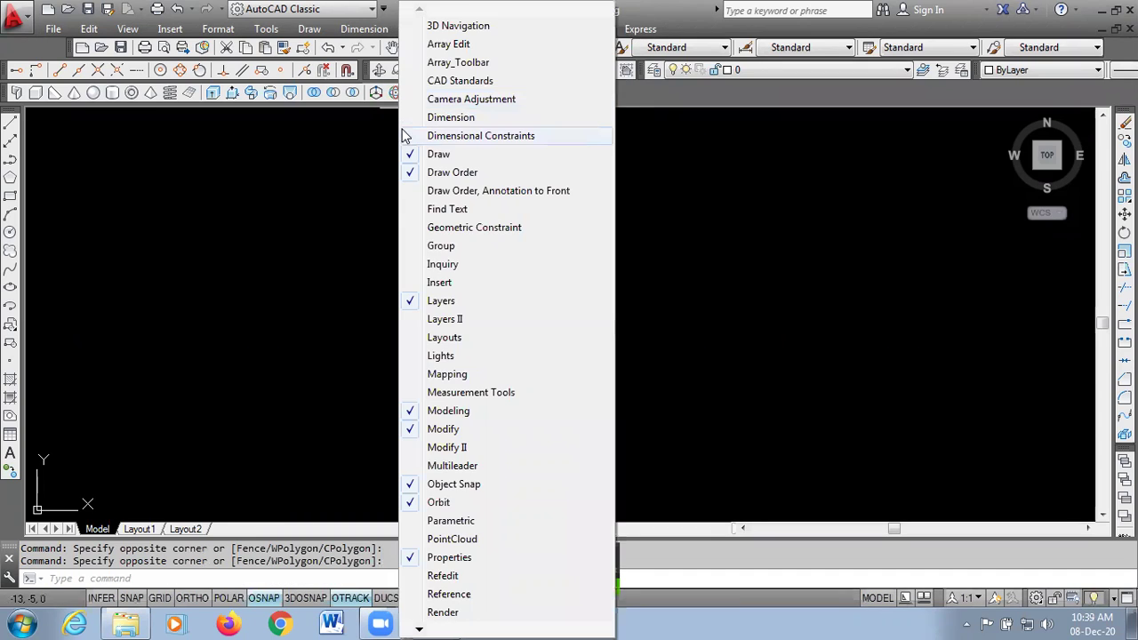
{"action": "left_click", "coordinate": [469, 121]}
{"action": "left_click_drag", "start_coordinate": [462, 120], "coordinate": [486, 93]}
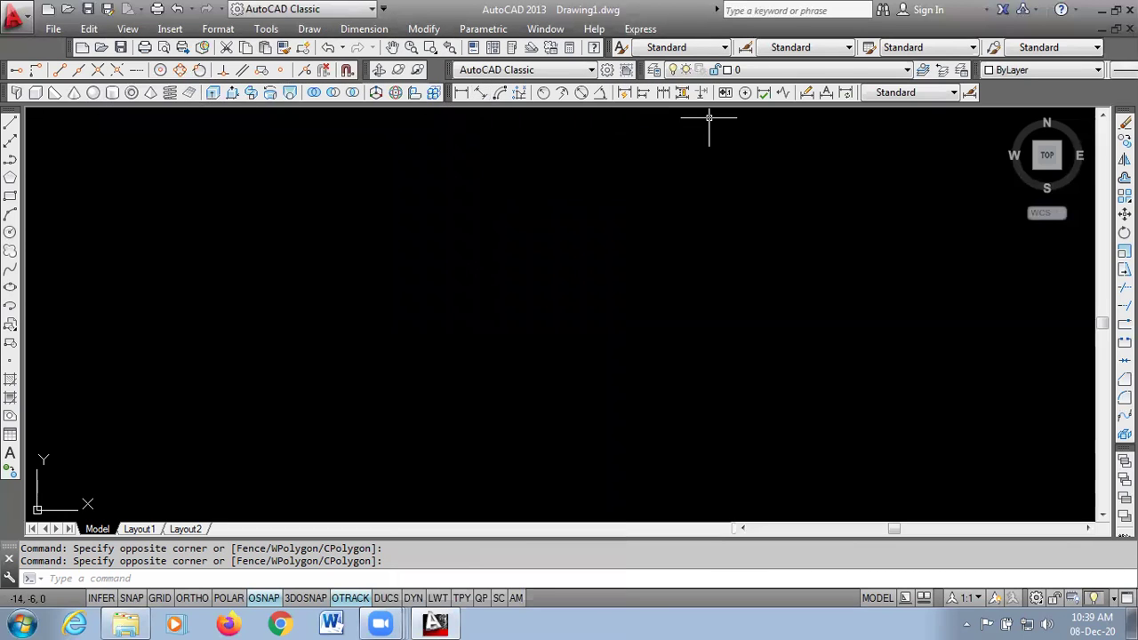